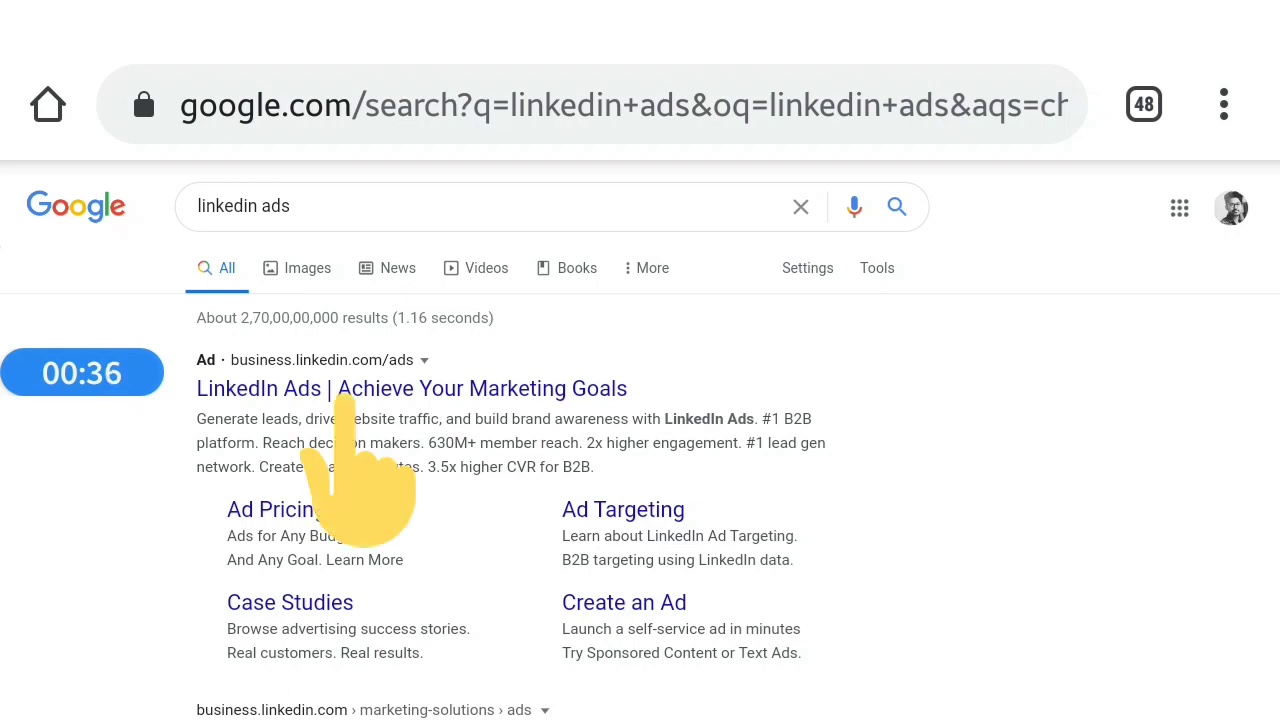
# Open the LinkedIn Ads site from the search results and start creating an ad.
pyautogui.click(345, 392)
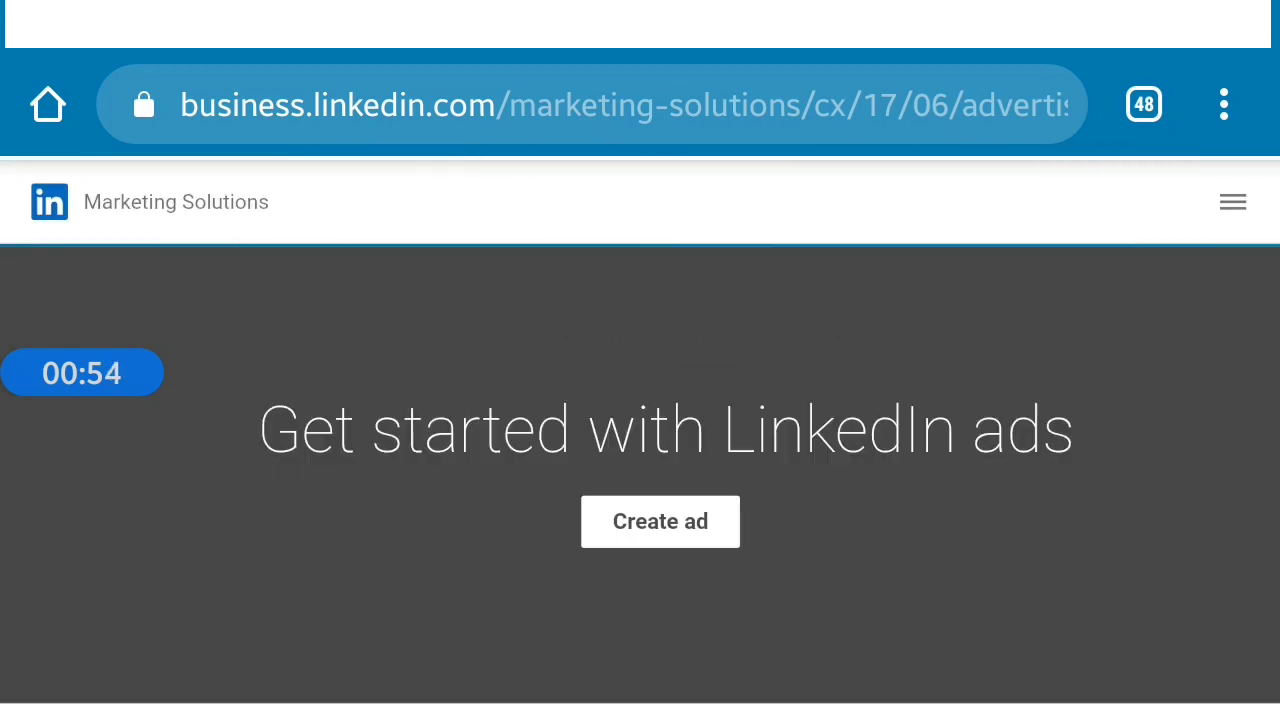
pyautogui.click(648, 522)
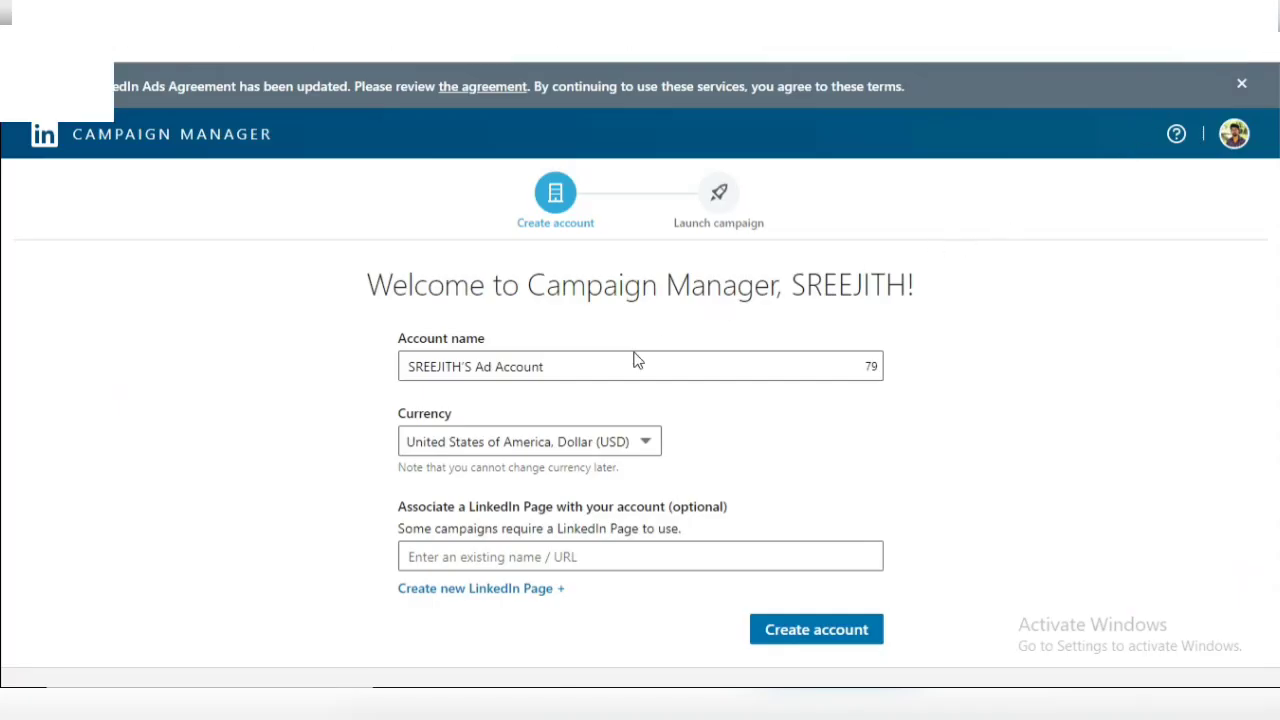
# Replace the suggested ad account name with "techie info job updates".
pyautogui.click(558, 374)
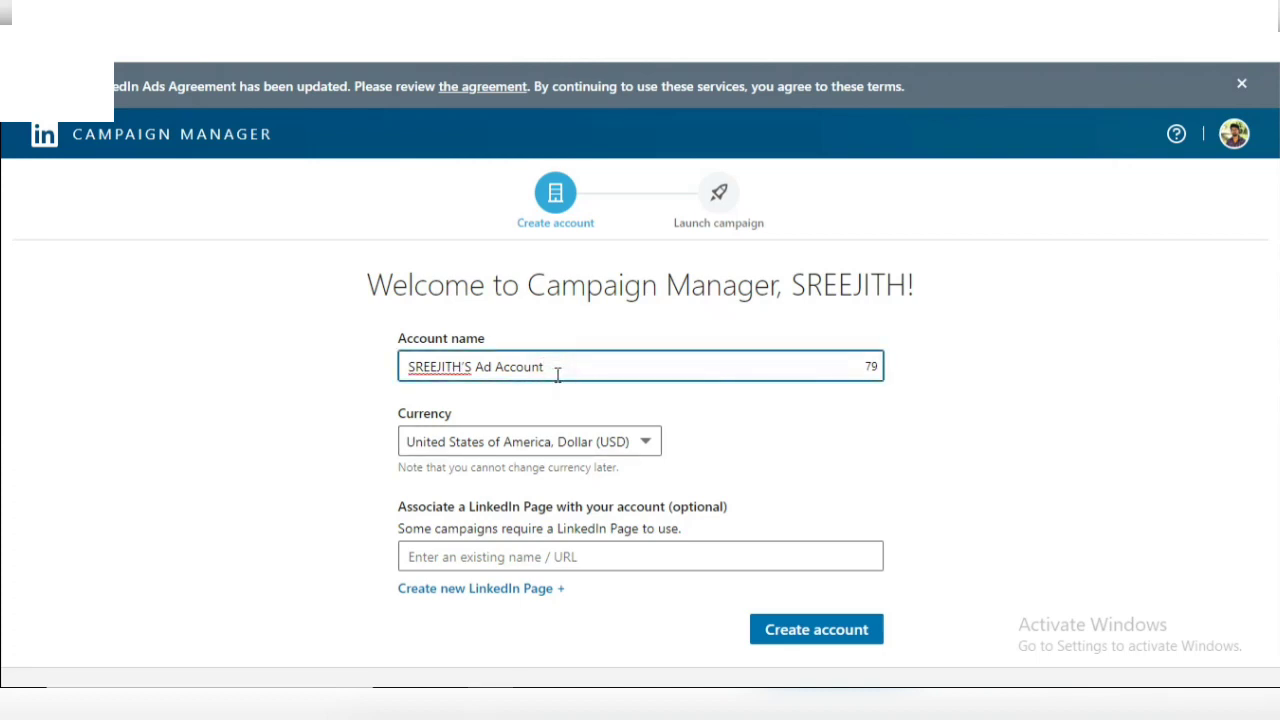
pyautogui.press('BackSpace')
pyautogui.press('BackSpace')
pyautogui.press('BackSpace')
pyautogui.press('BackSpace')
pyautogui.press('BackSpace')
pyautogui.press('BackSpace')
pyautogui.press('BackSpace')
pyautogui.press('BackSpace')
pyautogui.press('BackSpace')
pyautogui.press('BackSpace')
pyautogui.press('BackSpace')
pyautogui.press('BackSpace')
pyautogui.press('BackSpace')
pyautogui.press('BackSpace')
pyautogui.press('BackSpace')
pyautogui.press('BackSpace')
pyautogui.press('BackSpace')
pyautogui.press('BackSpace')
pyautogui.press('BackSpace')
pyautogui.press('BackSpace')
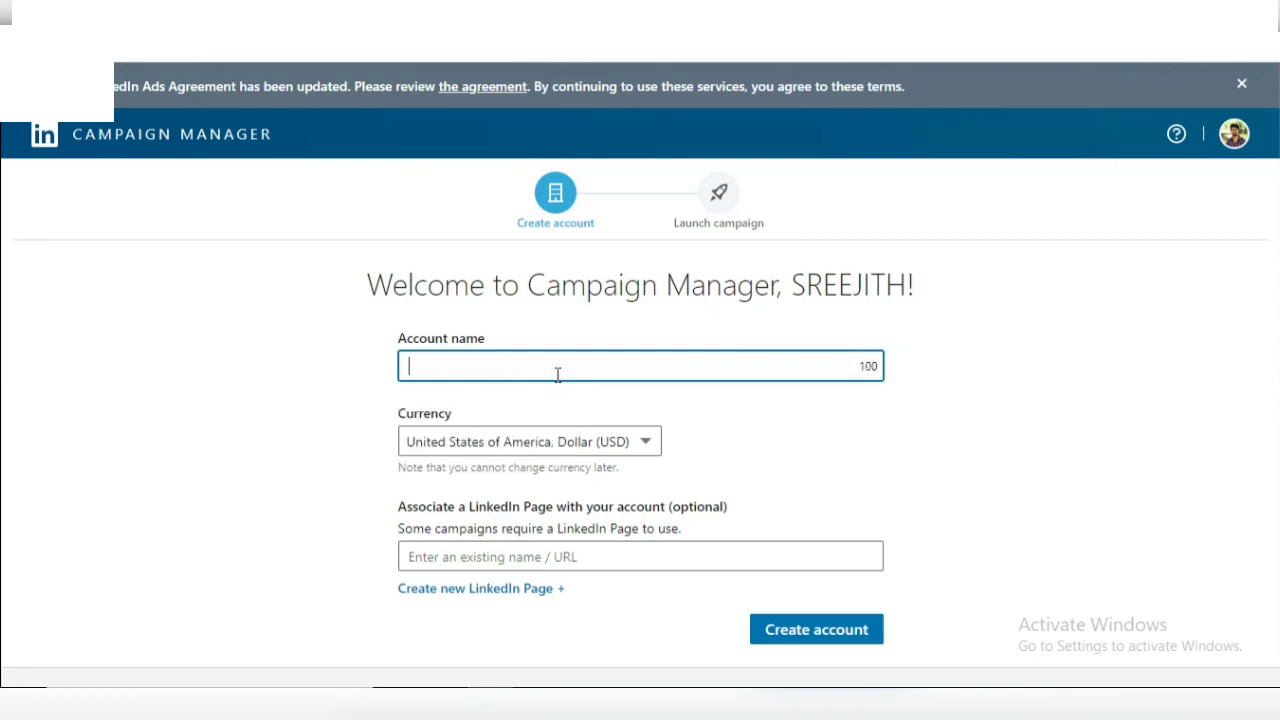
pyautogui.write('techie info job u')
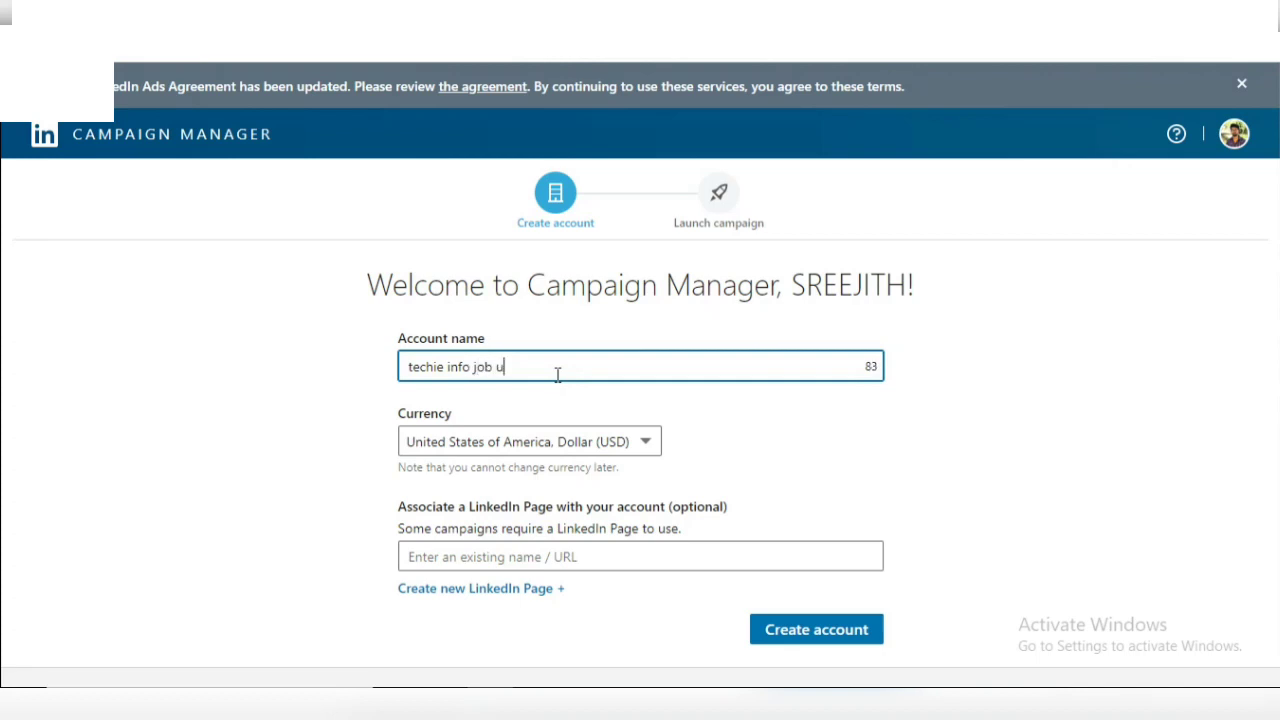
pyautogui.write('pdates')
# Set the ad account's currency to India, Rupee (INR).
pyautogui.click(560, 441)
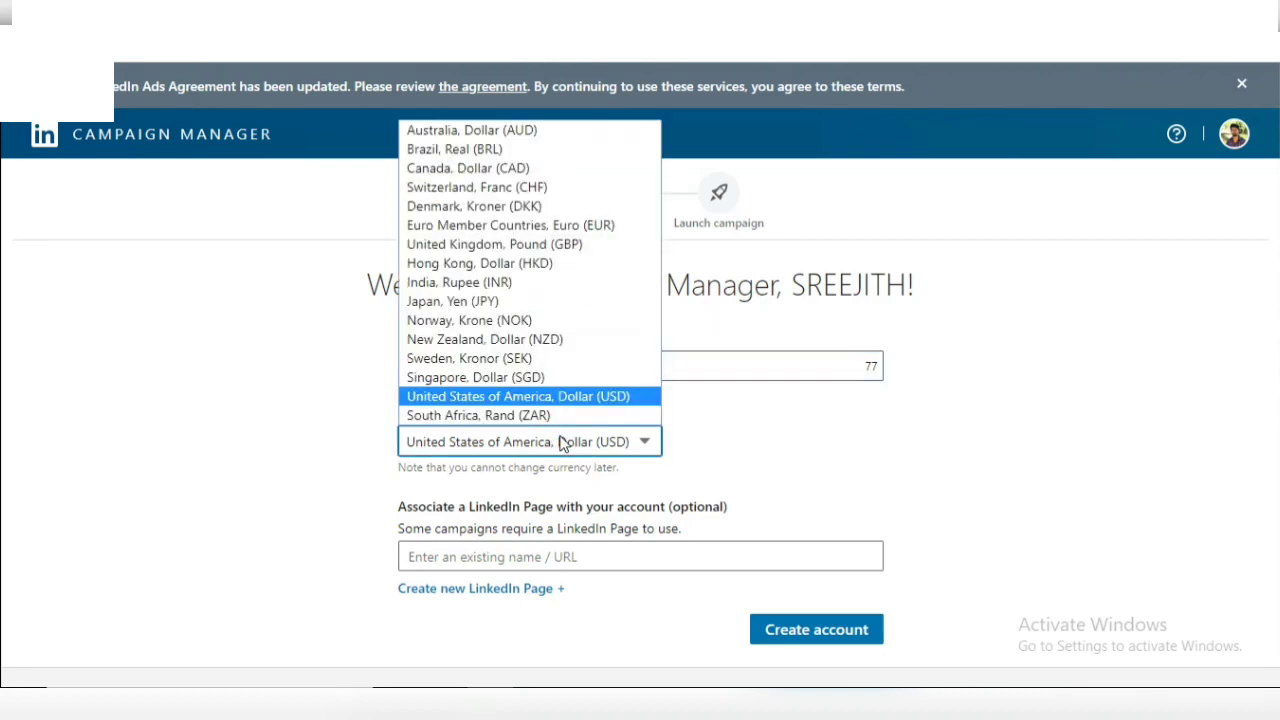
pyautogui.press('i')
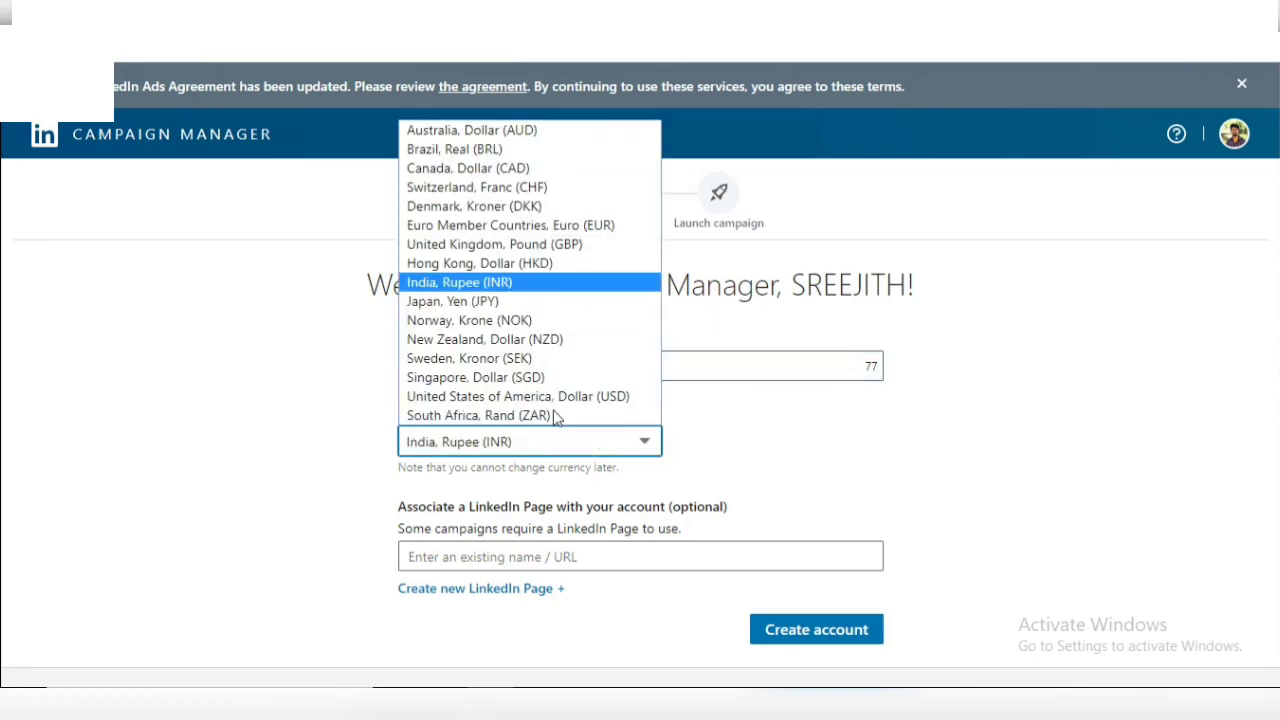
pyautogui.click(443, 282)
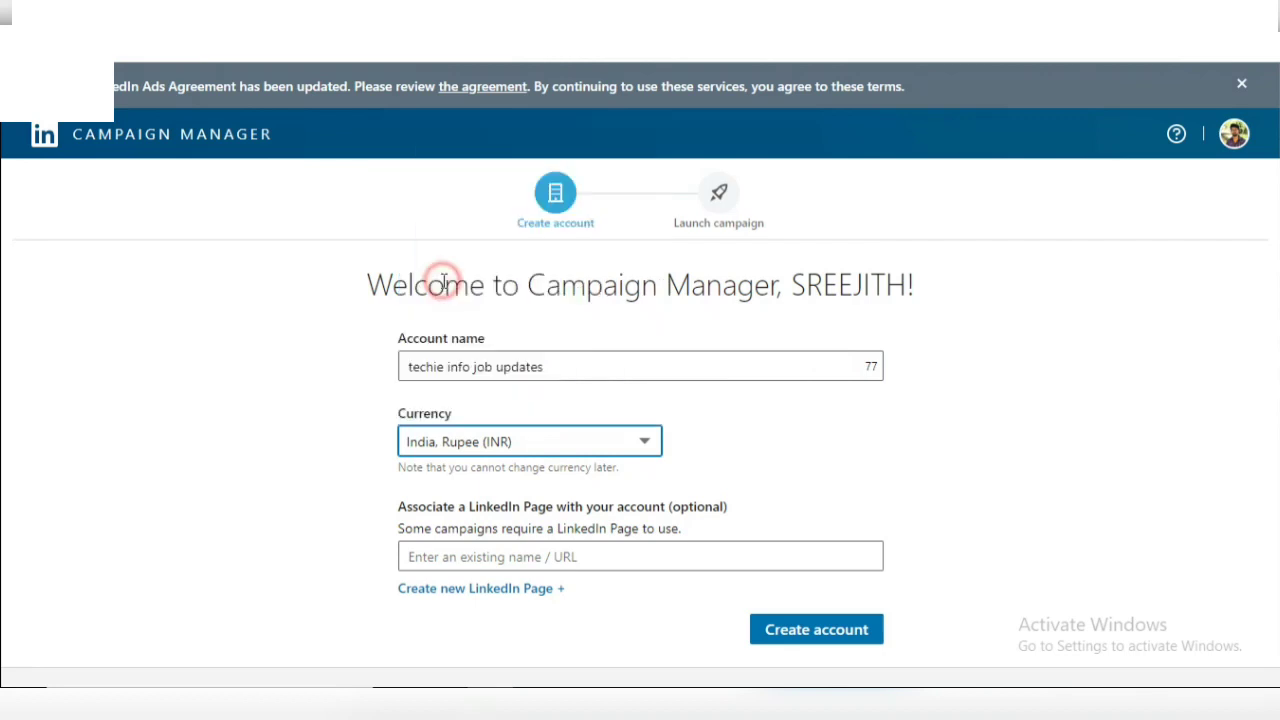
pyautogui.click(562, 556)
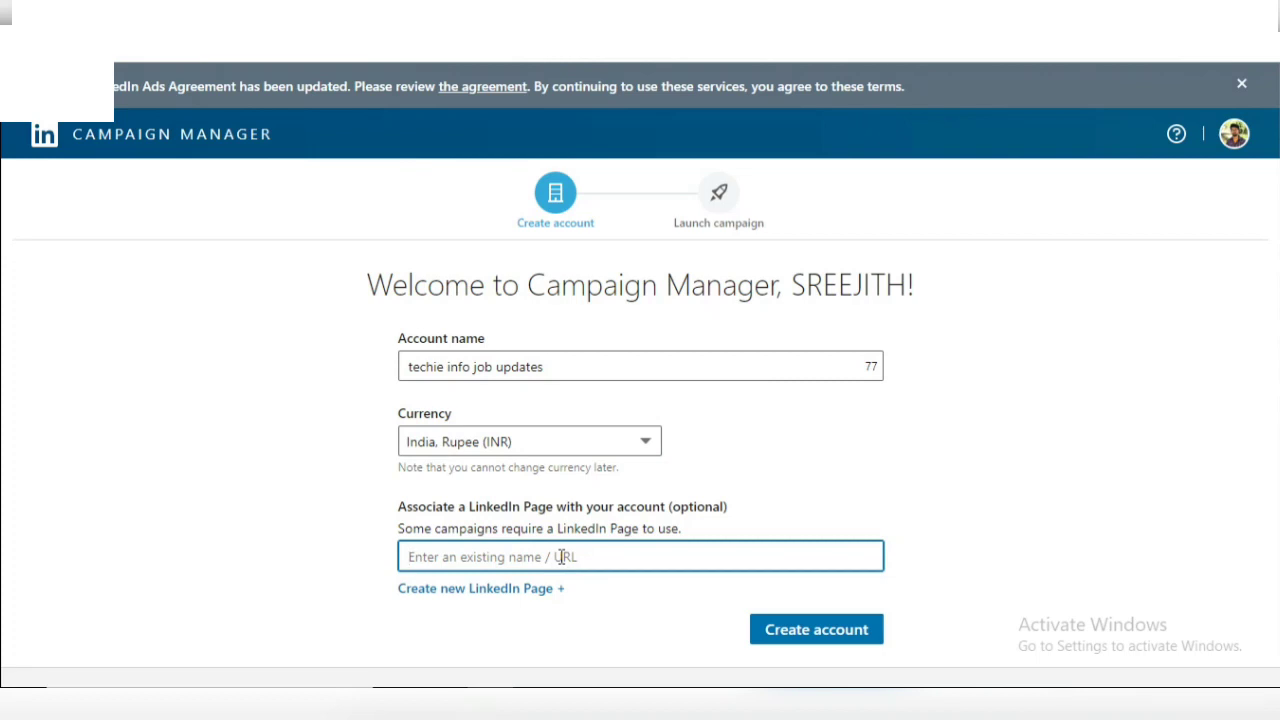
pyautogui.click(500, 590)
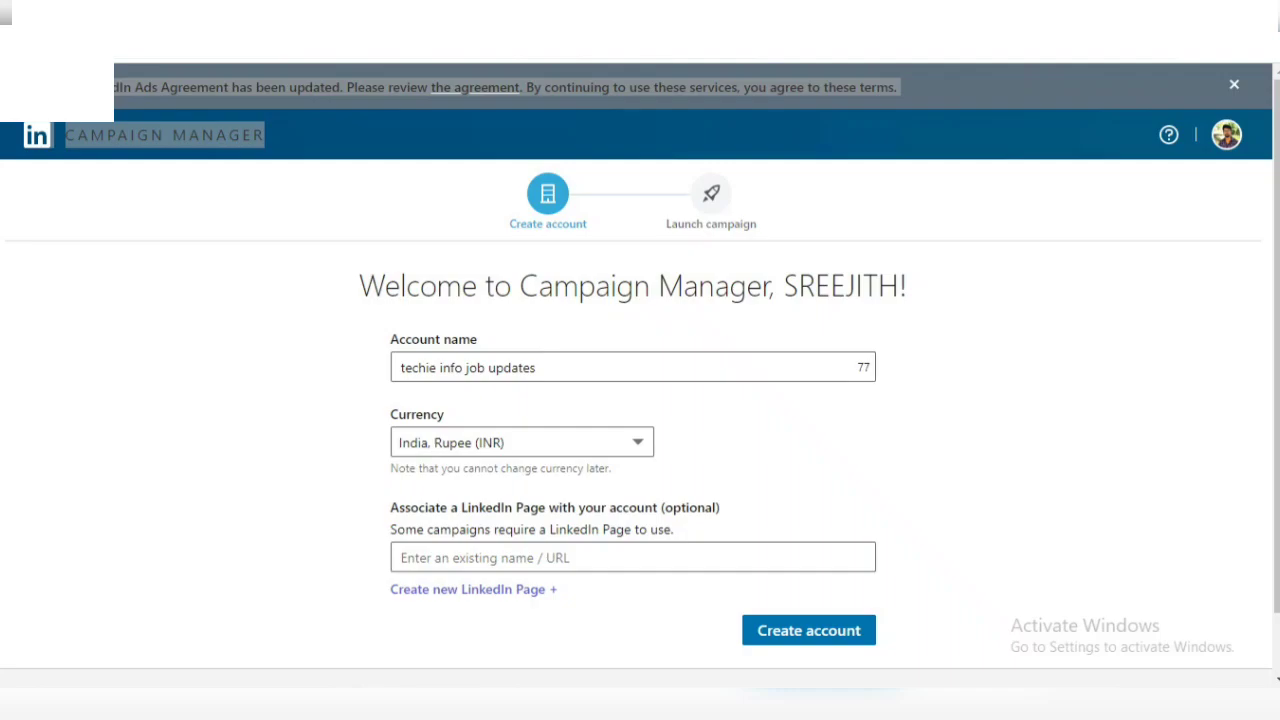
pyautogui.click(592, 556)
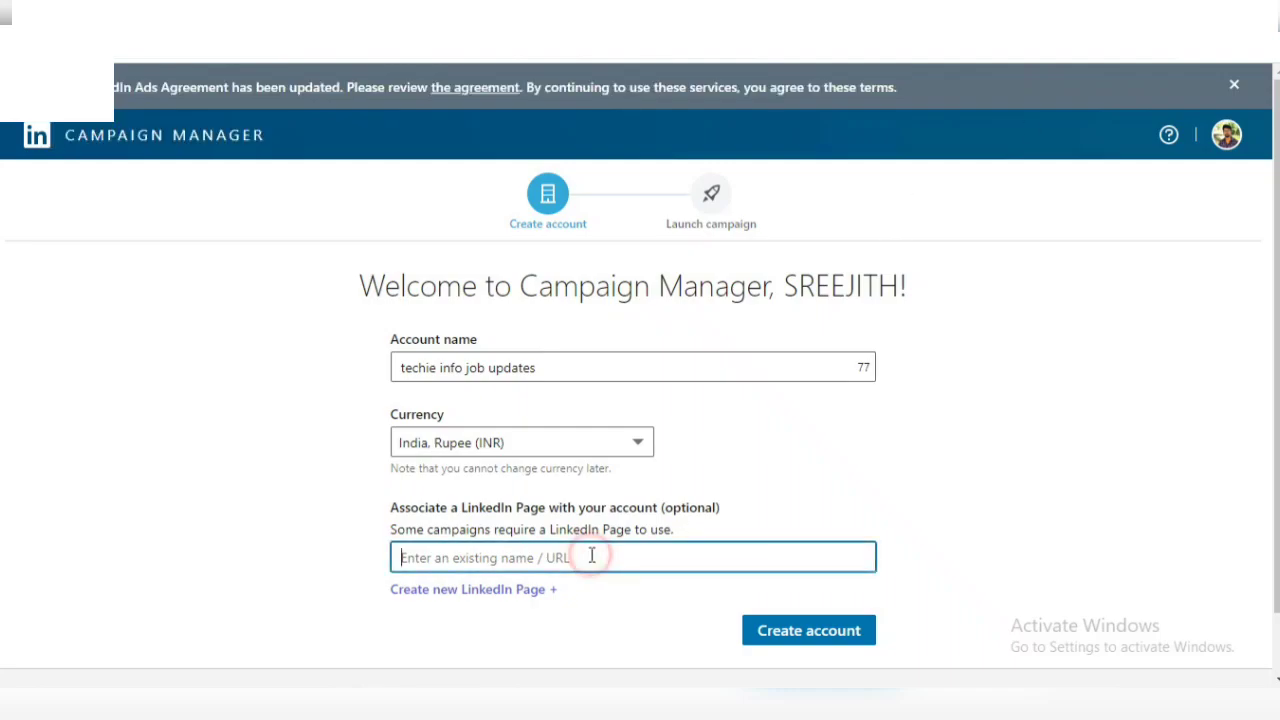
pyautogui.write('https://www.linkedin.com/company/42254864')
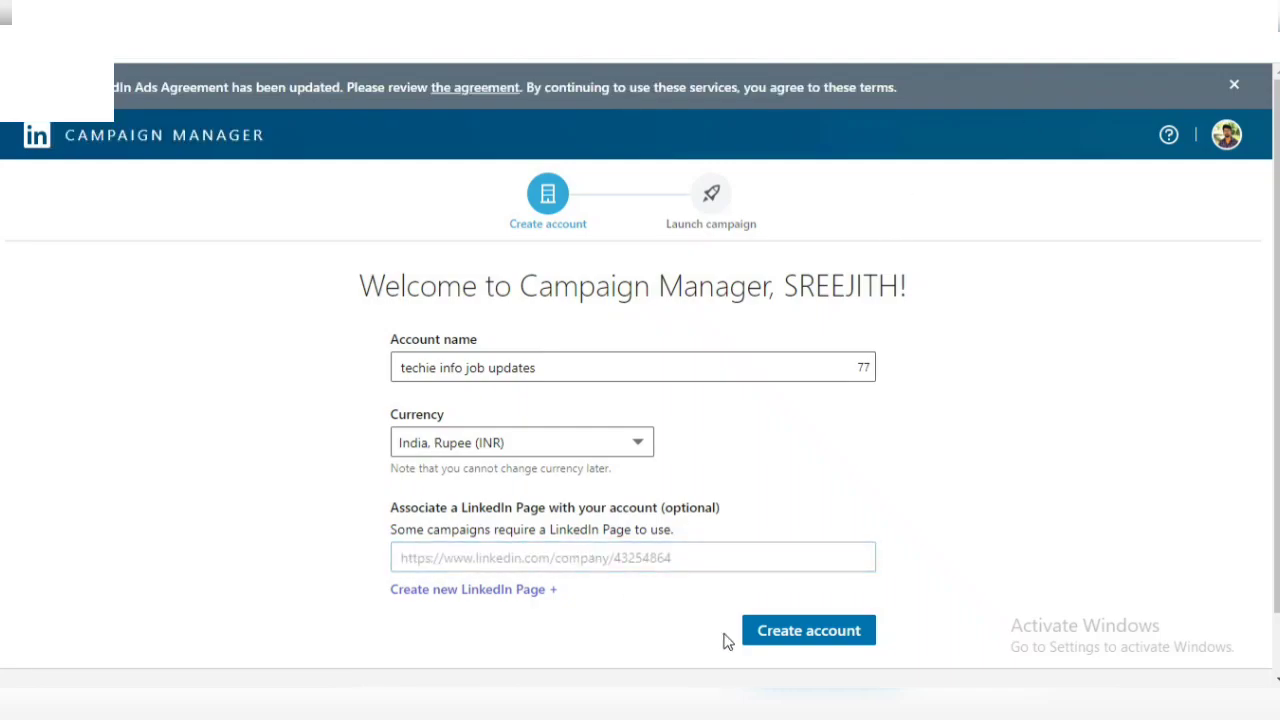
pyautogui.click(779, 628)
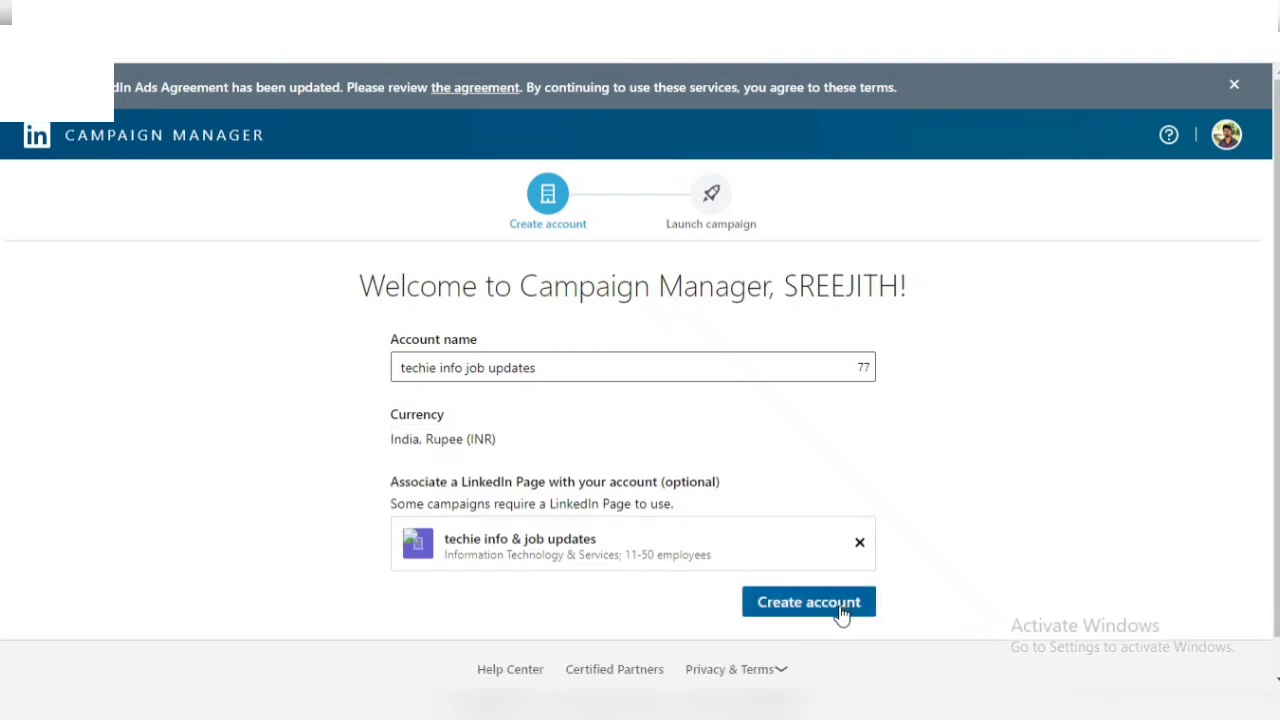
pyautogui.click(842, 606)
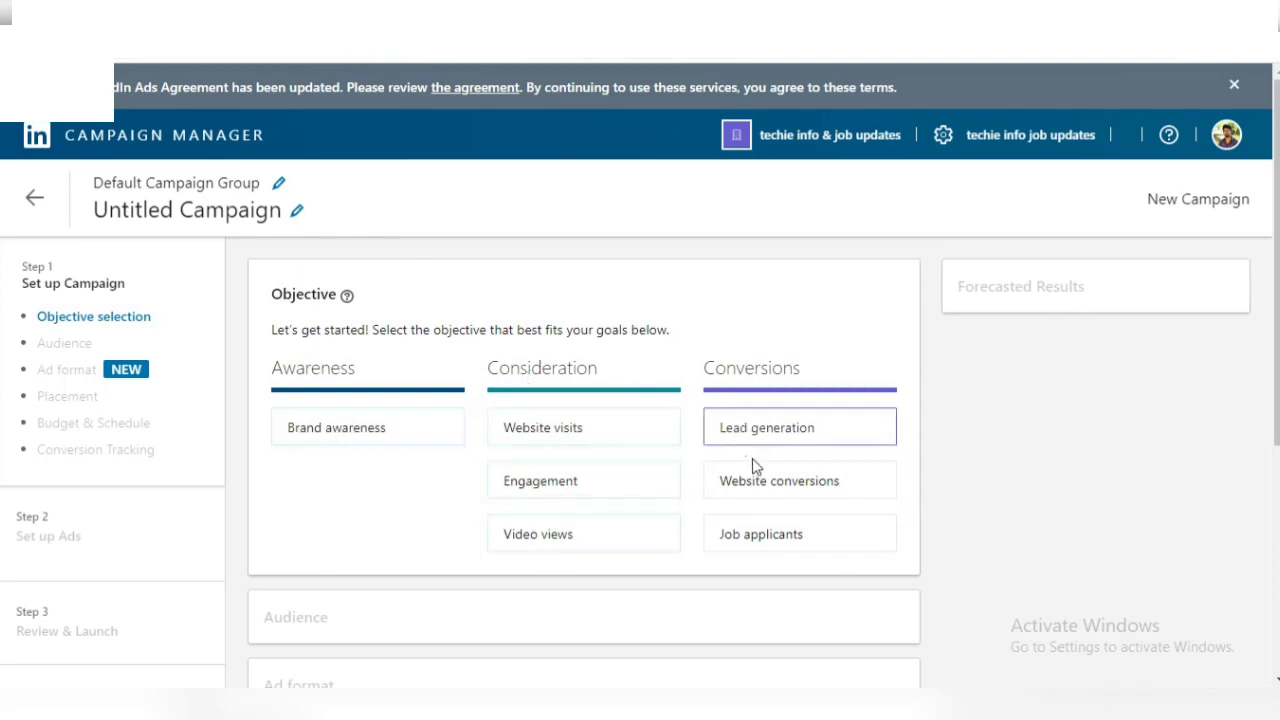
# Choose Video views as the campaign objective and dismiss the forecast tip.
pyautogui.click(557, 541)
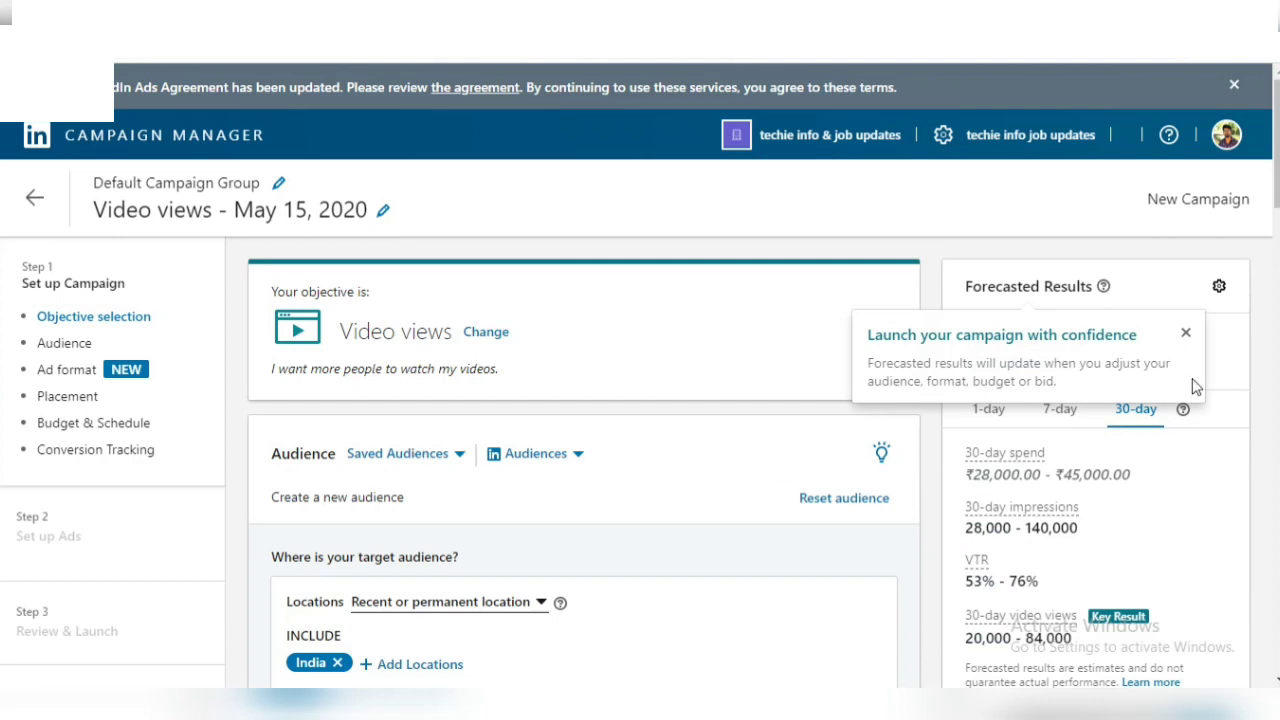
pyautogui.click(1186, 333)
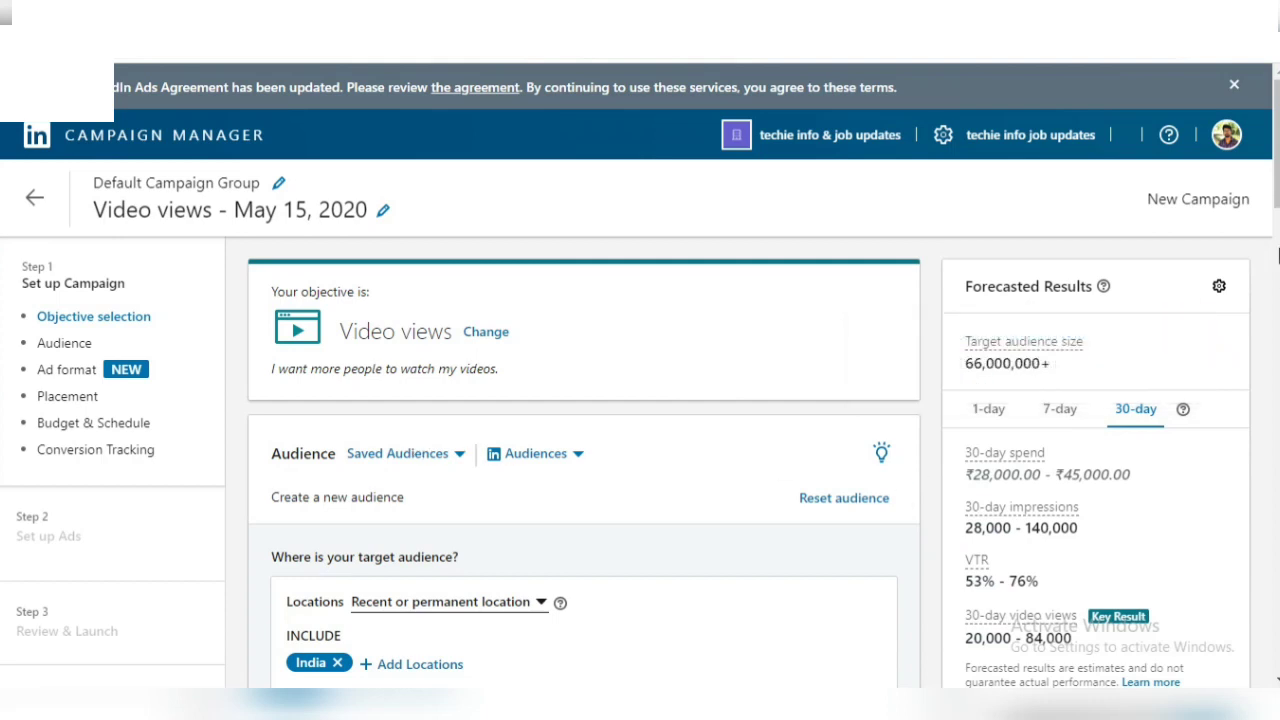
pyautogui.scroll(-1, 1277, 256)
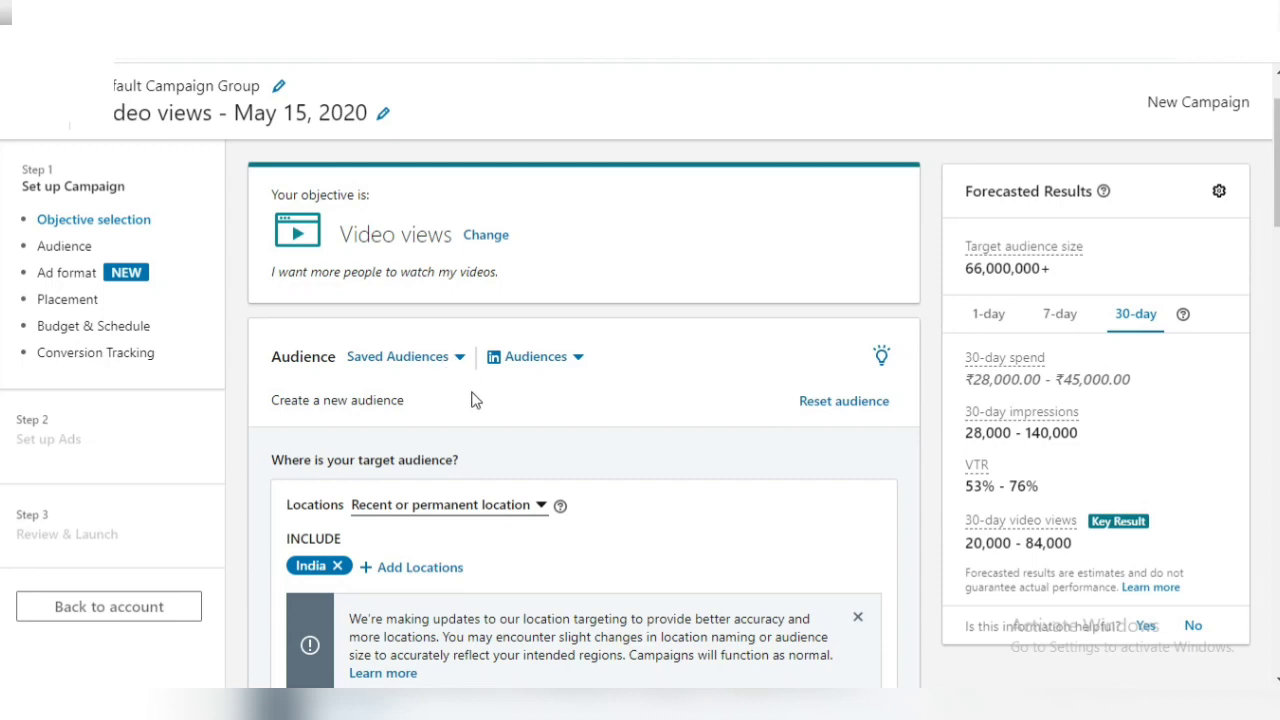
pyautogui.click(563, 360)
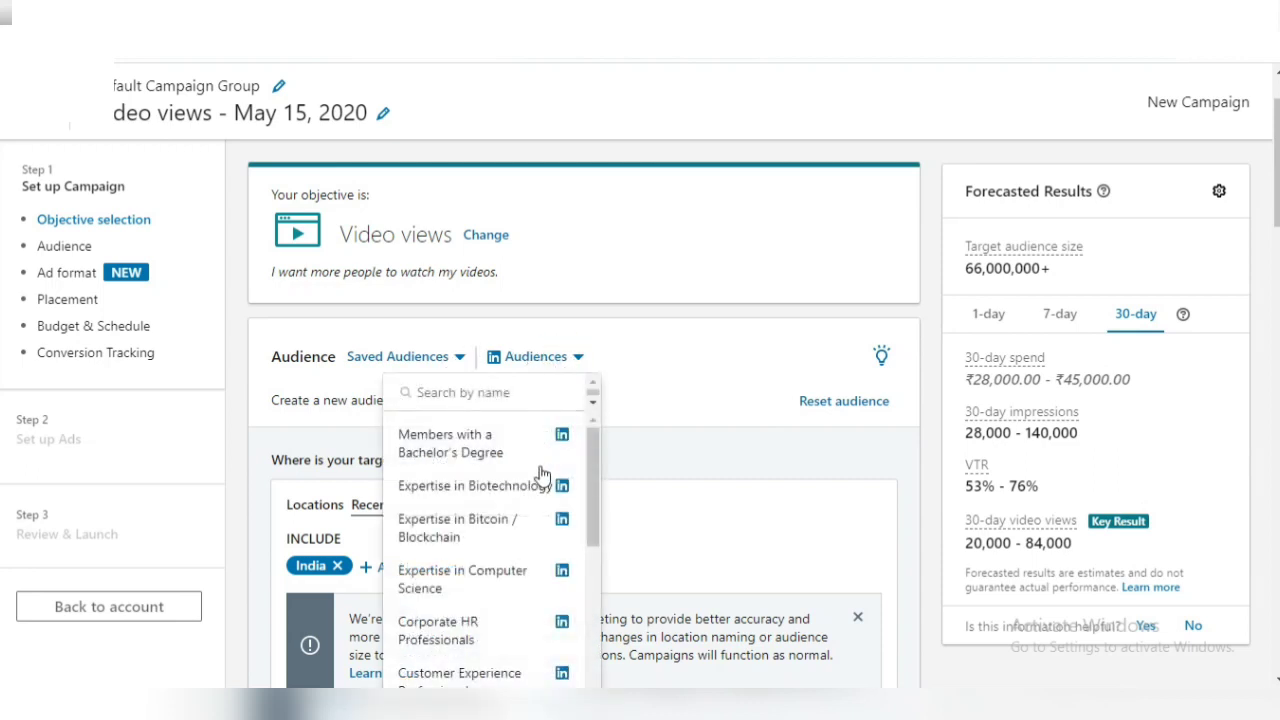
pyautogui.click(662, 402)
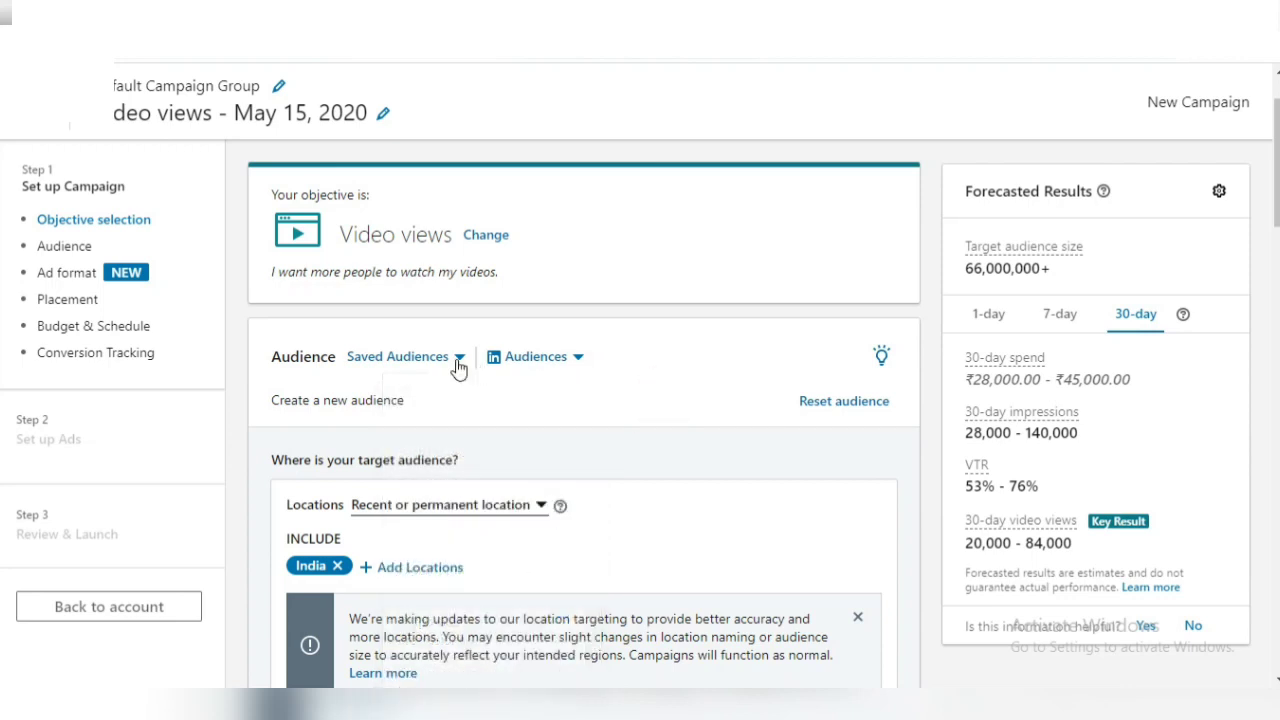
pyautogui.click(458, 358)
pyautogui.click(648, 322)
# Search the target locations for kerala and include Kerala, India, plus Thiruvananthapuram, Ernakulam and Thrissur.
pyautogui.scroll(-2, 641, 356)
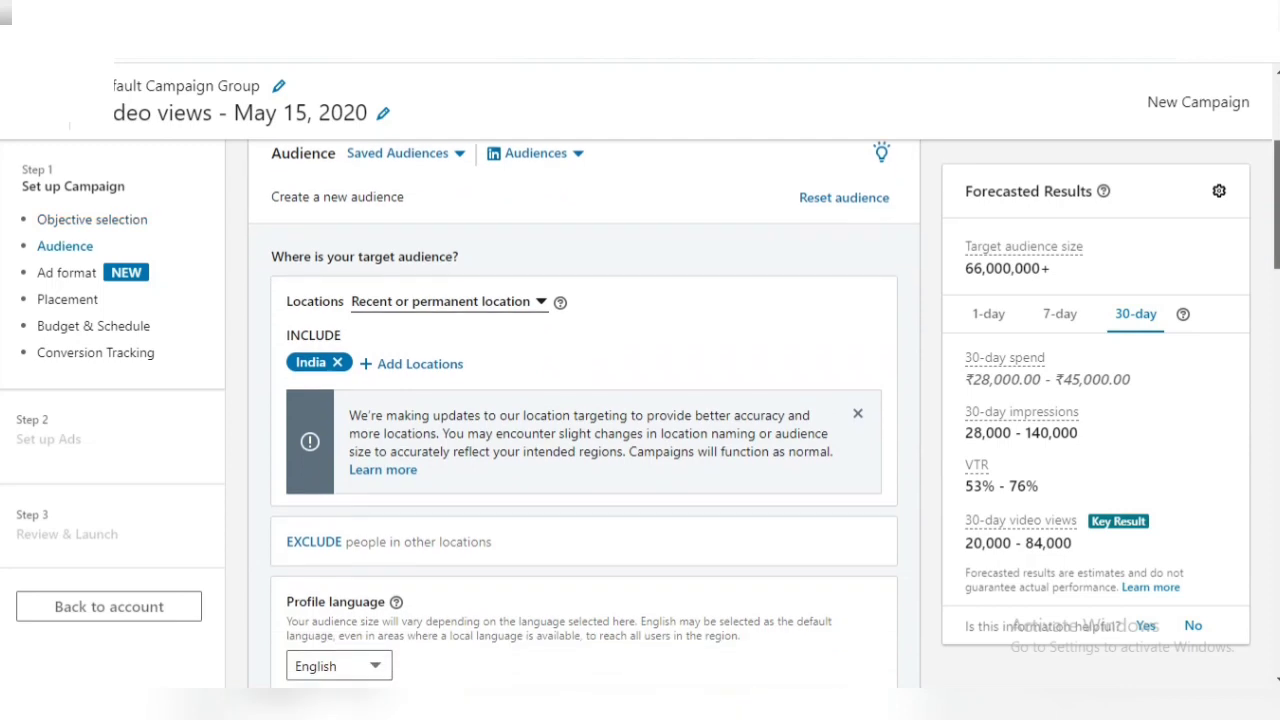
pyautogui.click(417, 366)
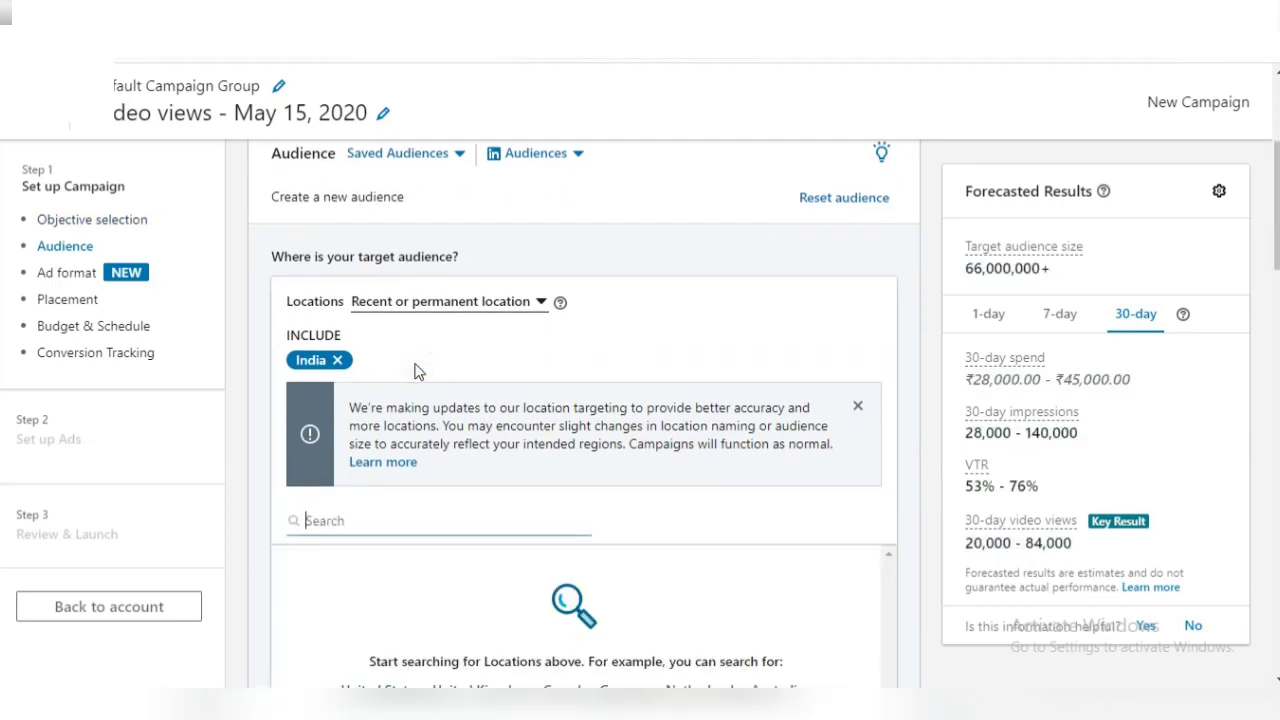
pyautogui.write('kerala')
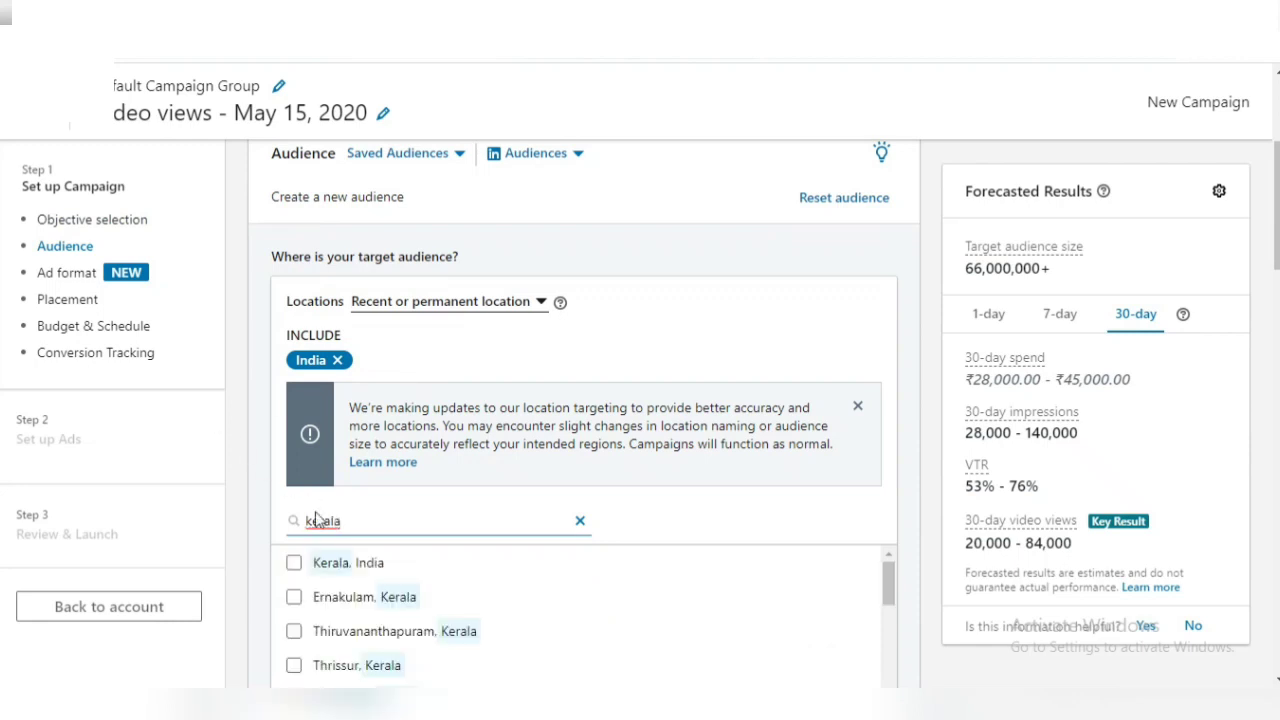
pyautogui.click(350, 565)
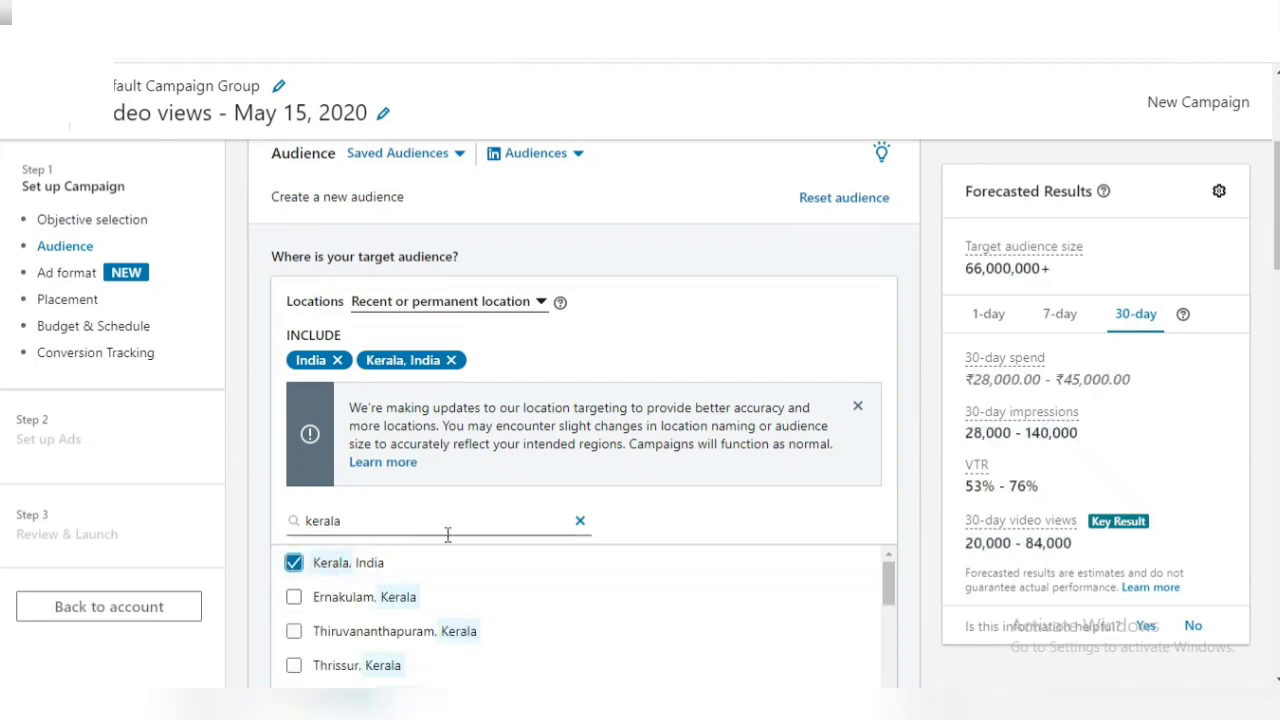
pyautogui.click(294, 631)
pyautogui.click(294, 597)
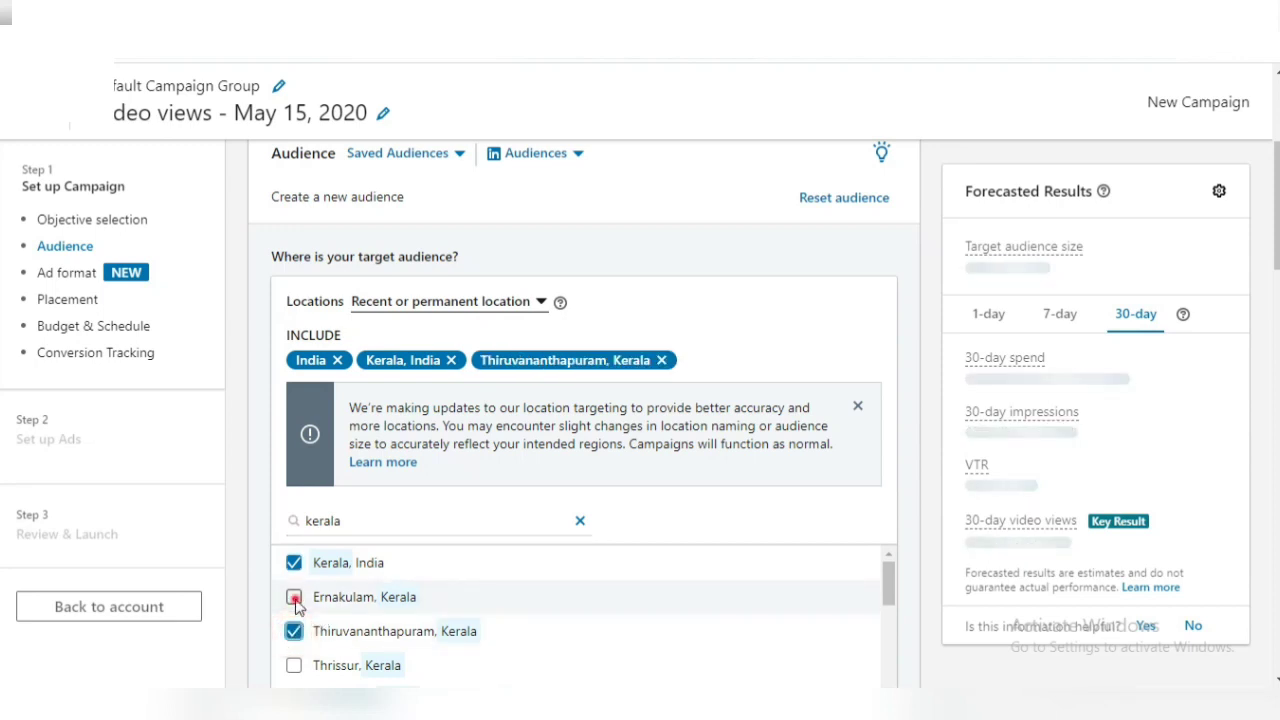
pyautogui.click(294, 663)
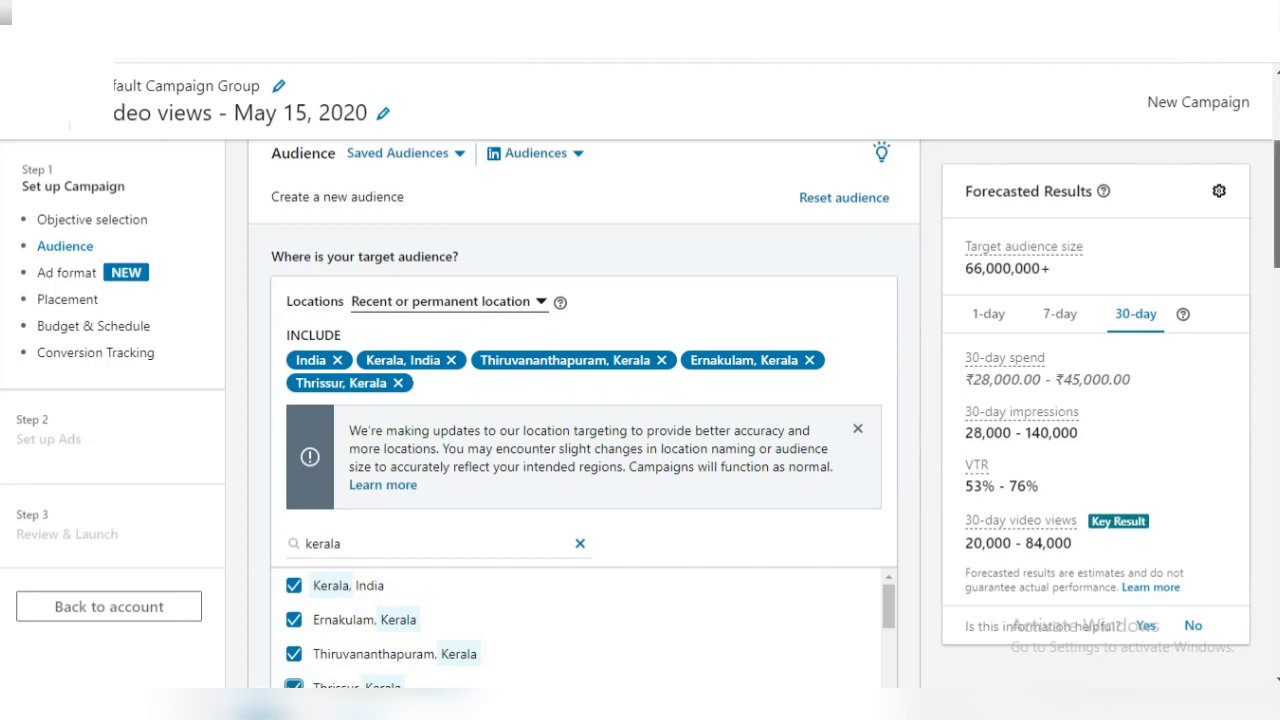
pyautogui.scroll(-2, 1219, 312)
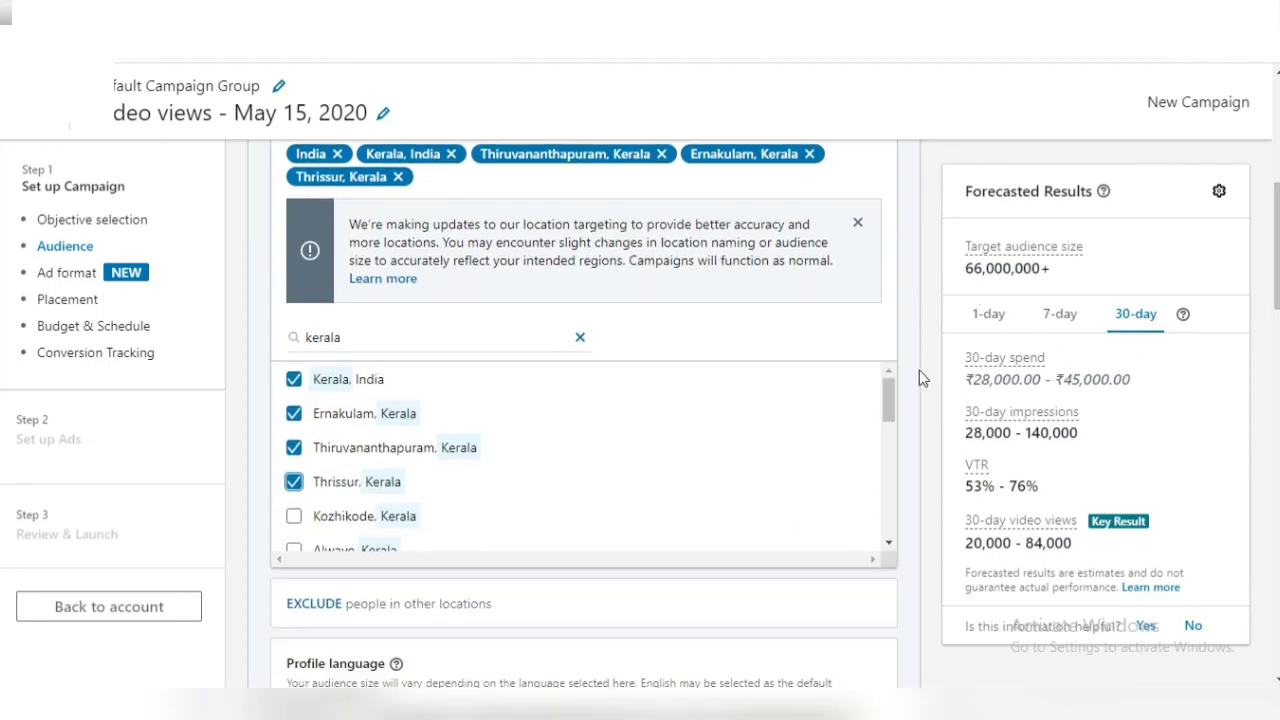
pyautogui.moveTo(890, 400); pyautogui.dragTo(908, 514)
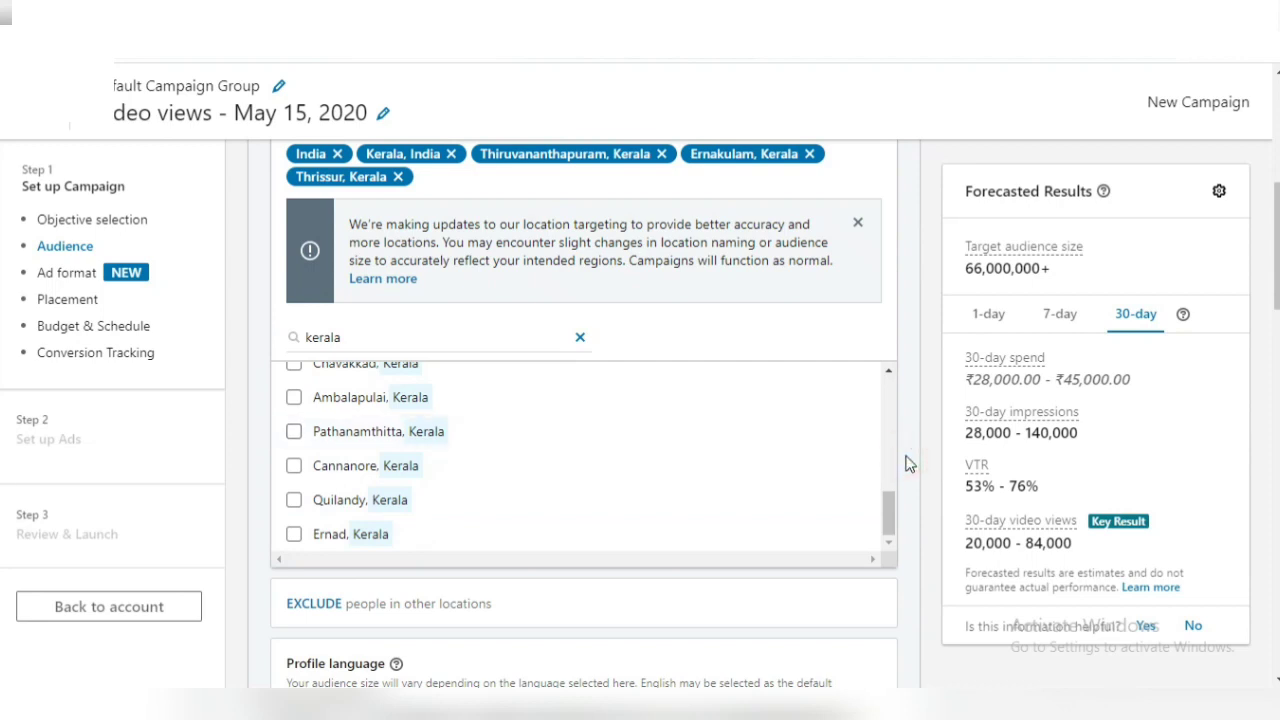
pyautogui.click(779, 338)
pyautogui.moveTo(1276, 245); pyautogui.dragTo(1276, 169)
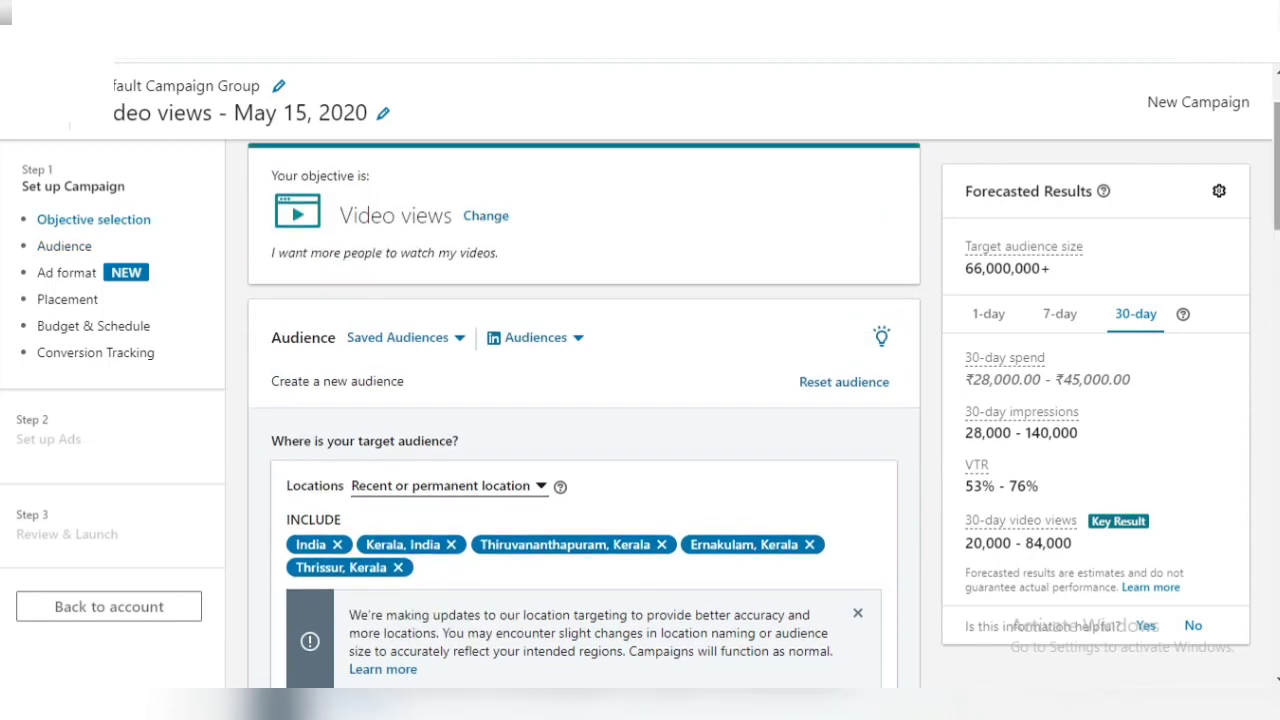
pyautogui.click(572, 337)
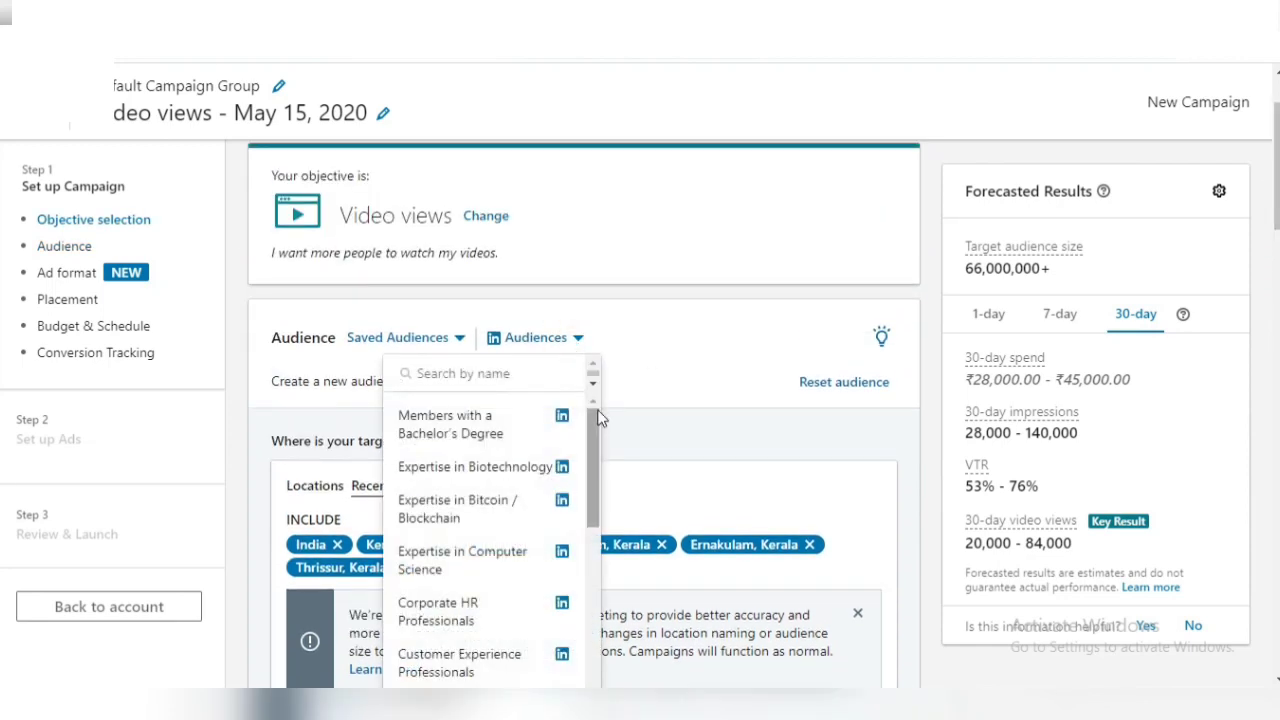
pyautogui.moveTo(597, 413); pyautogui.dragTo(600, 462)
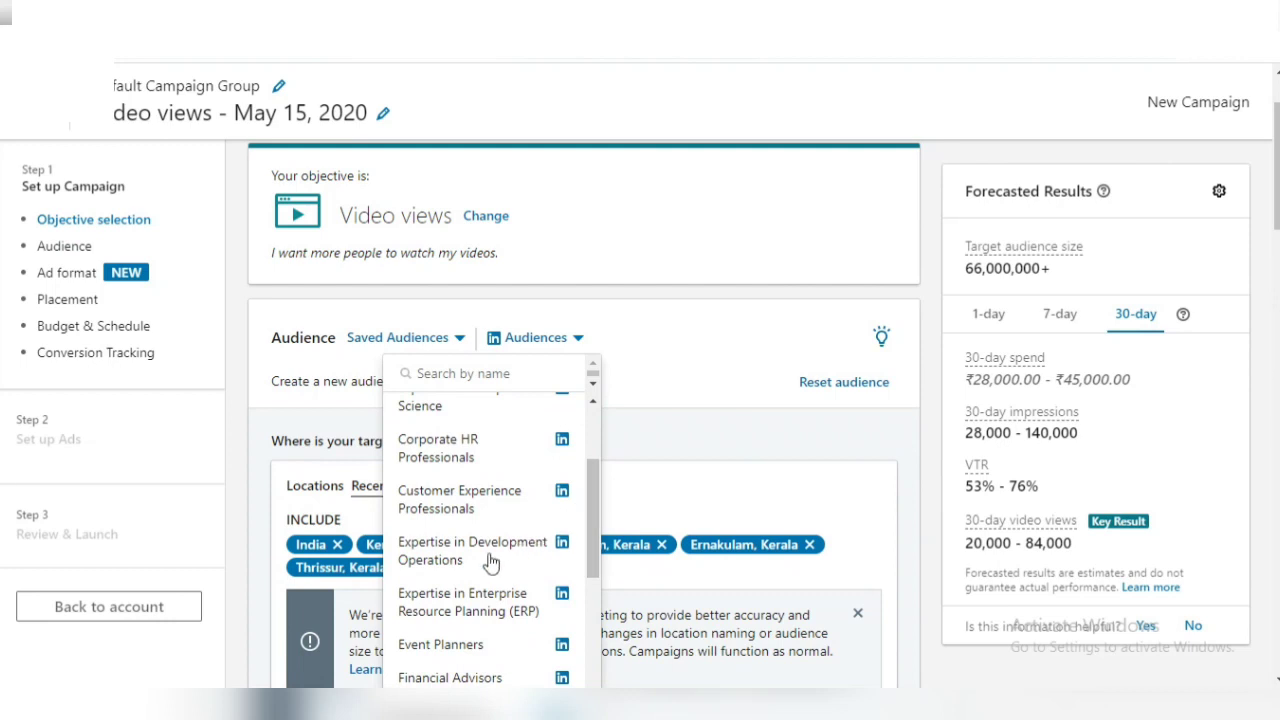
pyautogui.click(686, 350)
# Reset the audience to clear all targeting criteria and include only Kerala, India as the target location.
pyautogui.click(812, 384)
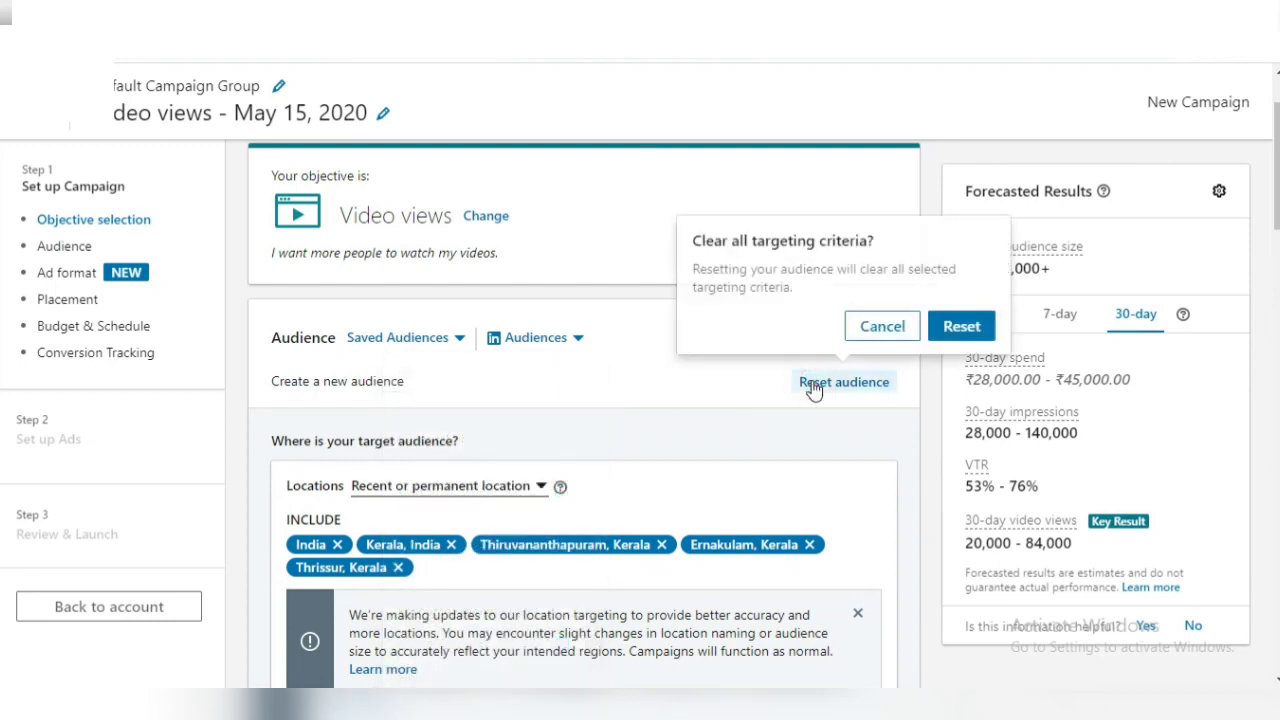
pyautogui.click(951, 329)
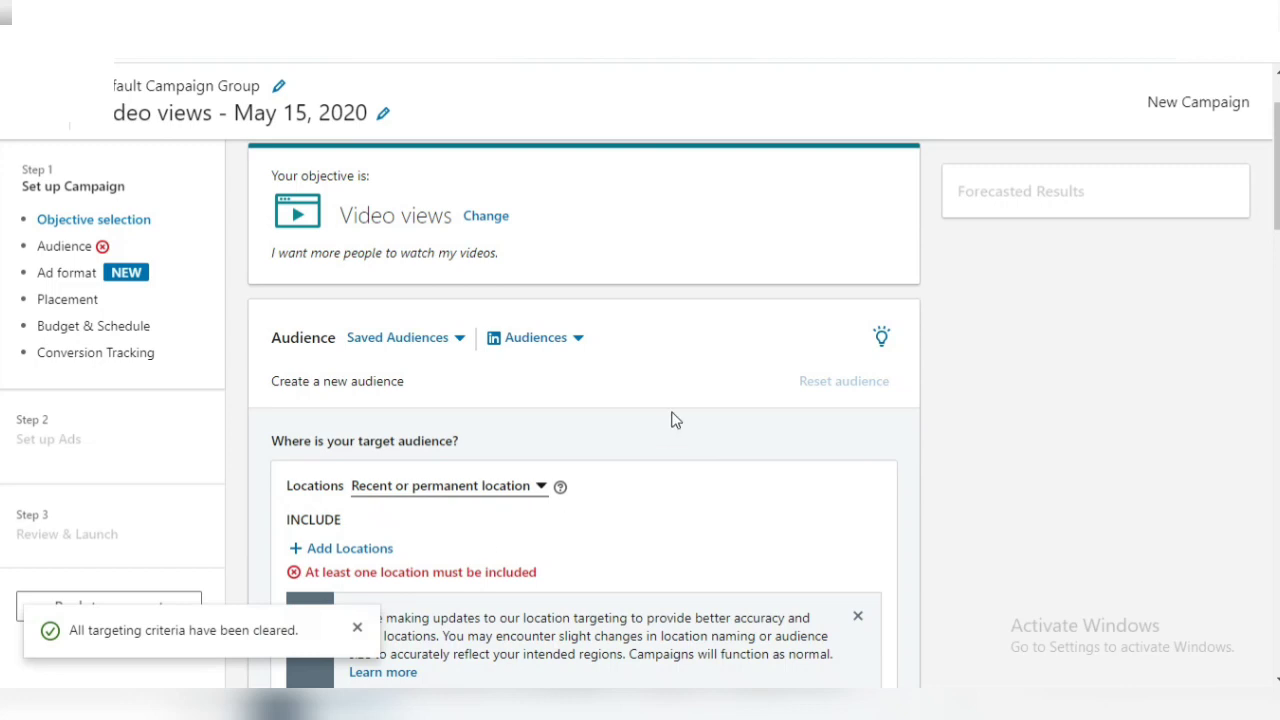
pyautogui.scroll(-3, 584, 420)
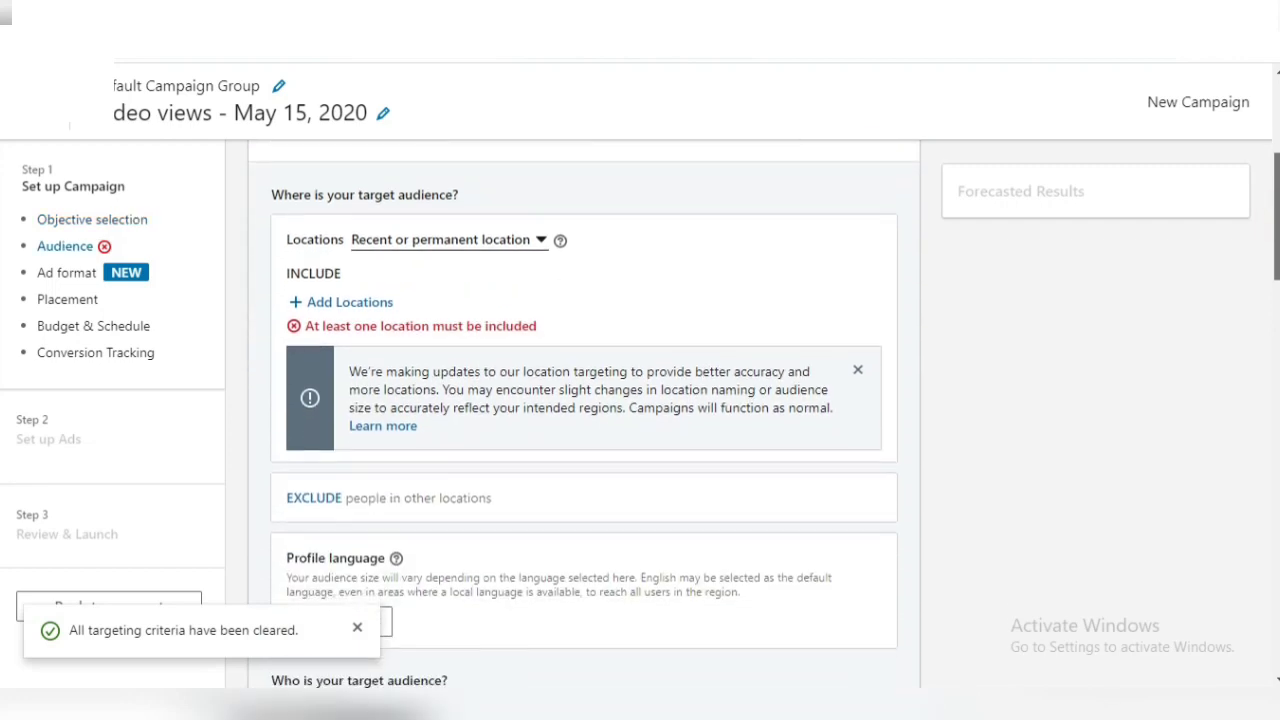
pyautogui.click(371, 299)
pyautogui.write('kera')
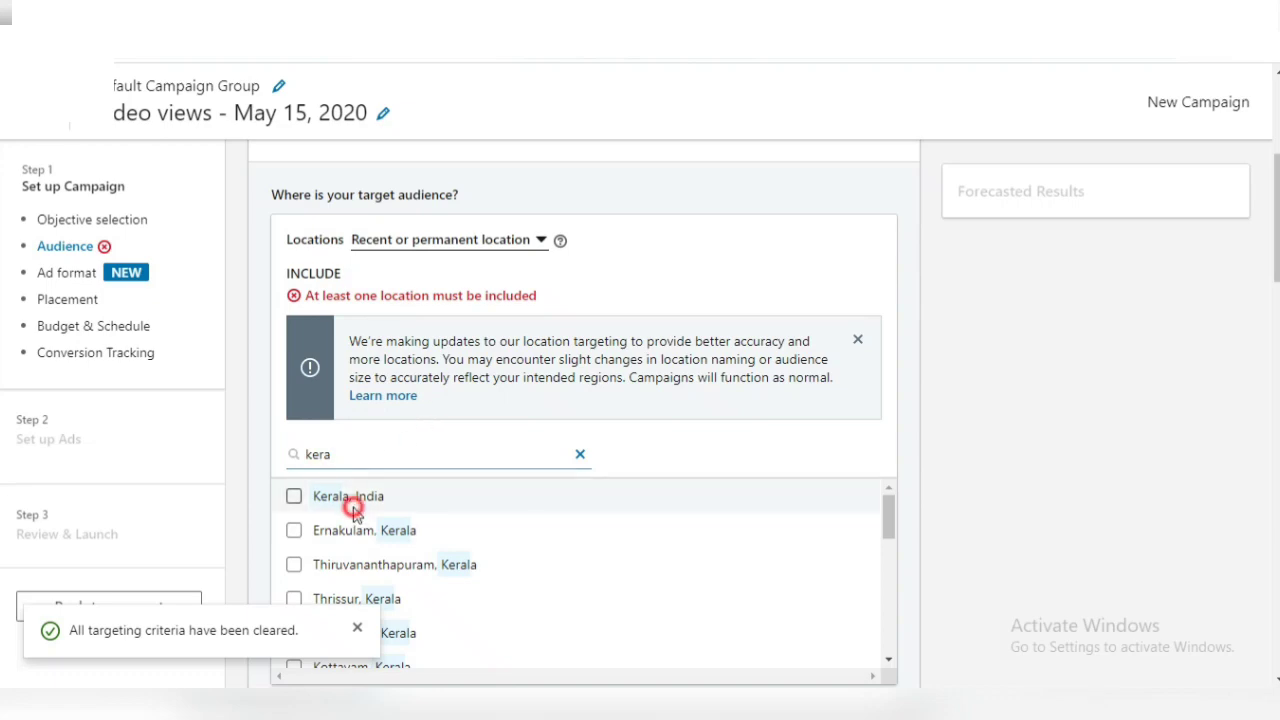
pyautogui.click(352, 500)
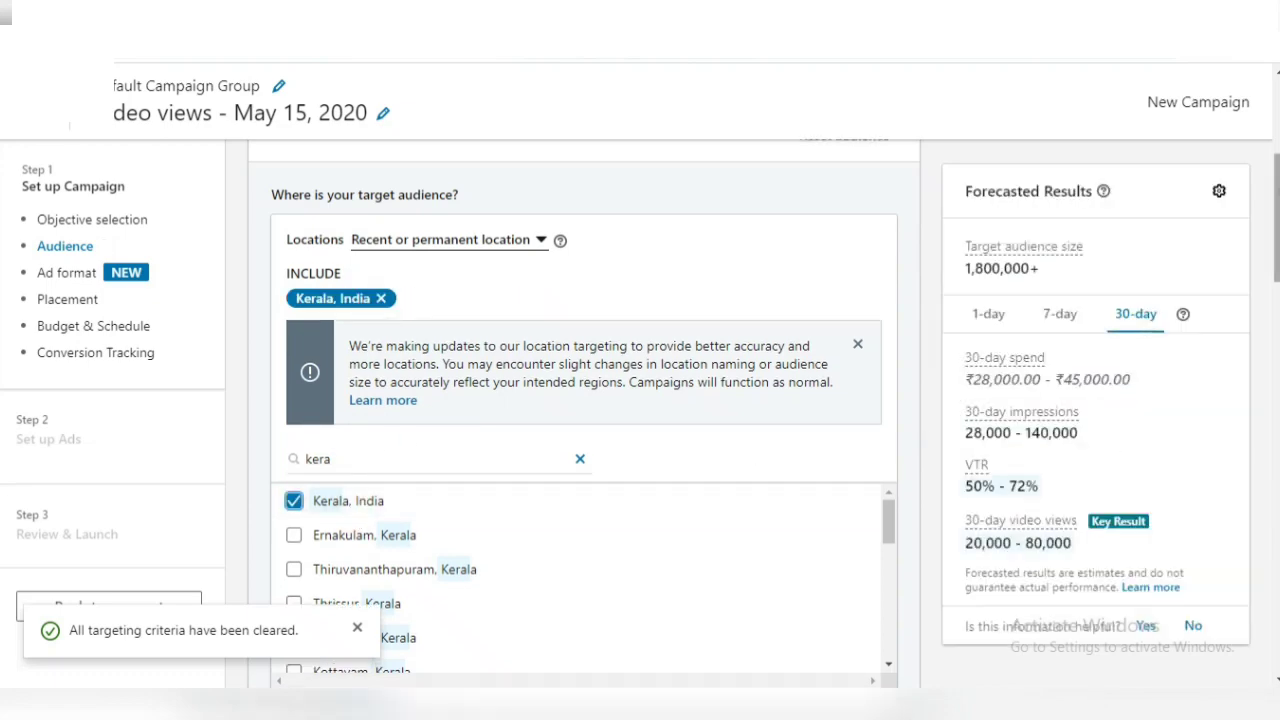
# Add Thiruvananthapuram, Kerala and Ernakulam, Kerala to the included target locations.
pyautogui.scroll(2, 640, 400)
pyautogui.scroll(-2, 640, 400)
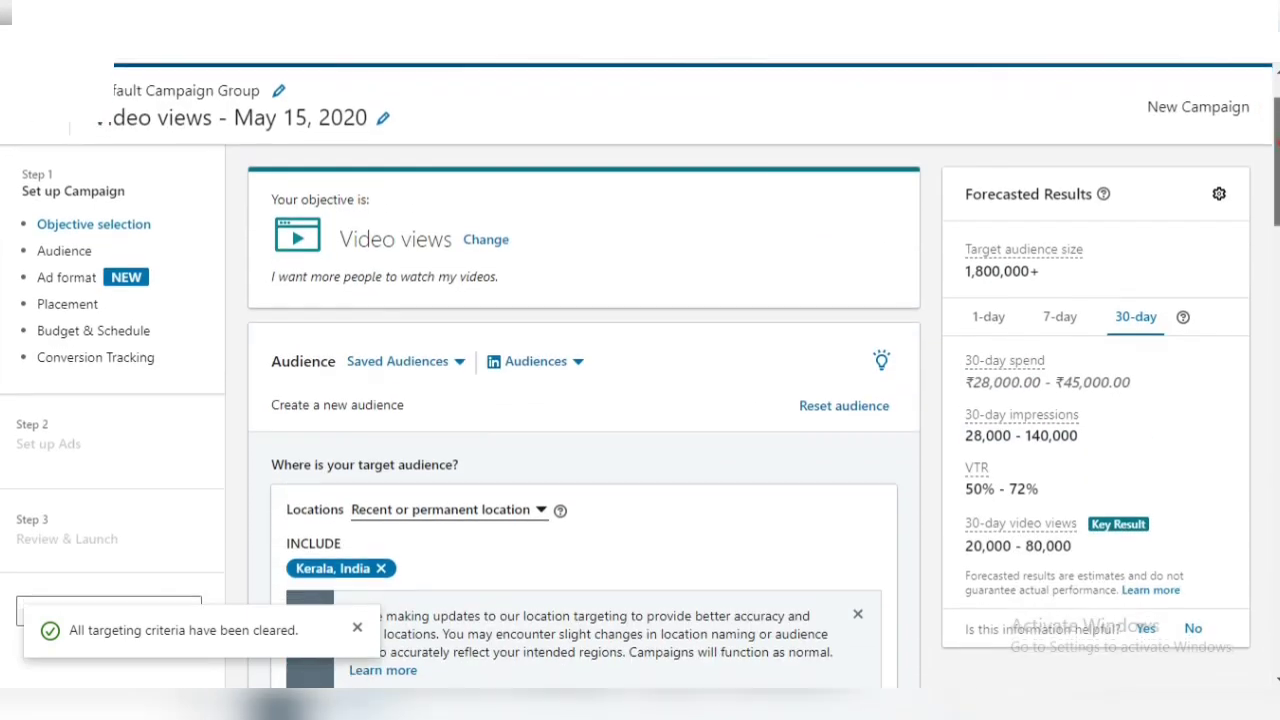
pyautogui.scroll(-2, 640, 400)
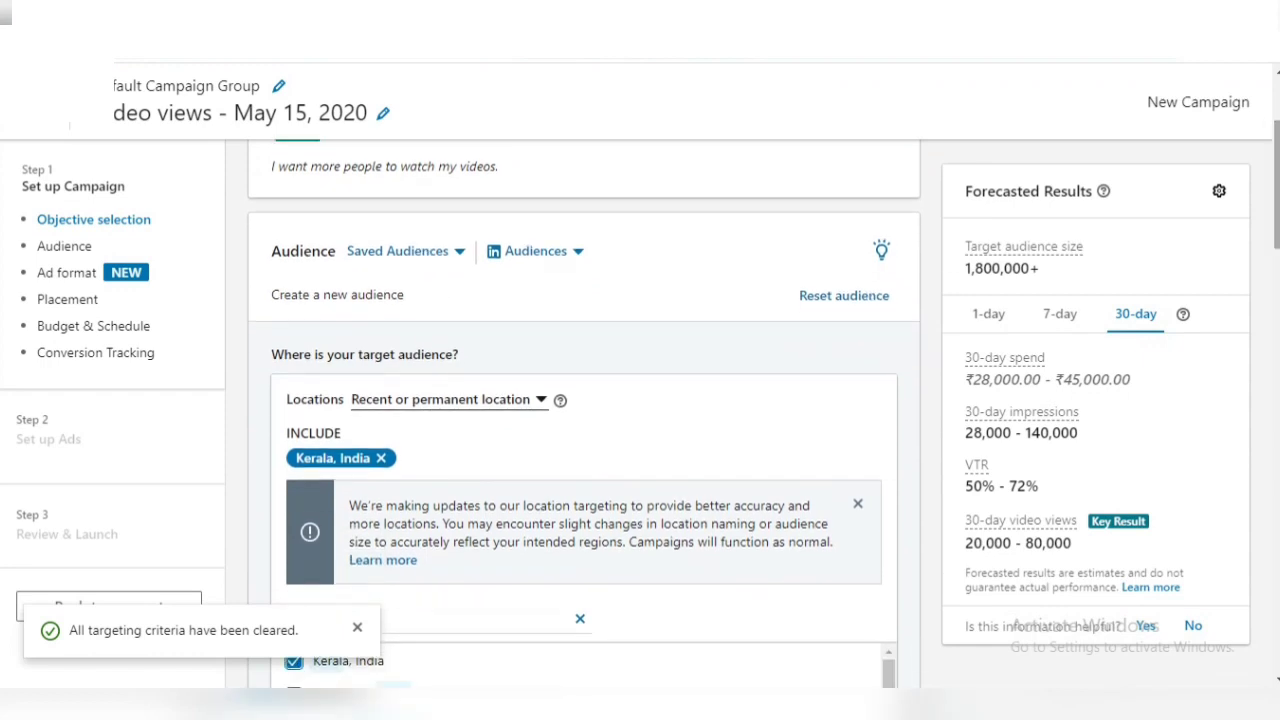
pyautogui.scroll(-3, 584, 450)
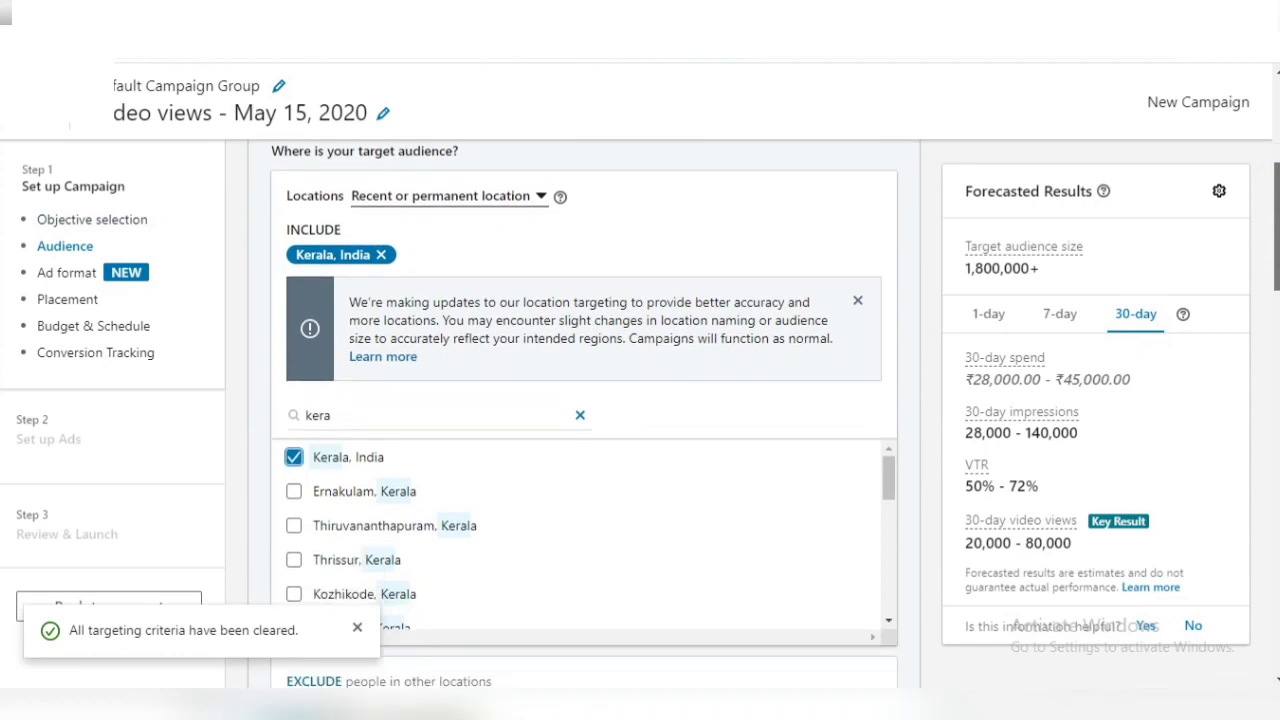
pyautogui.click(293, 517)
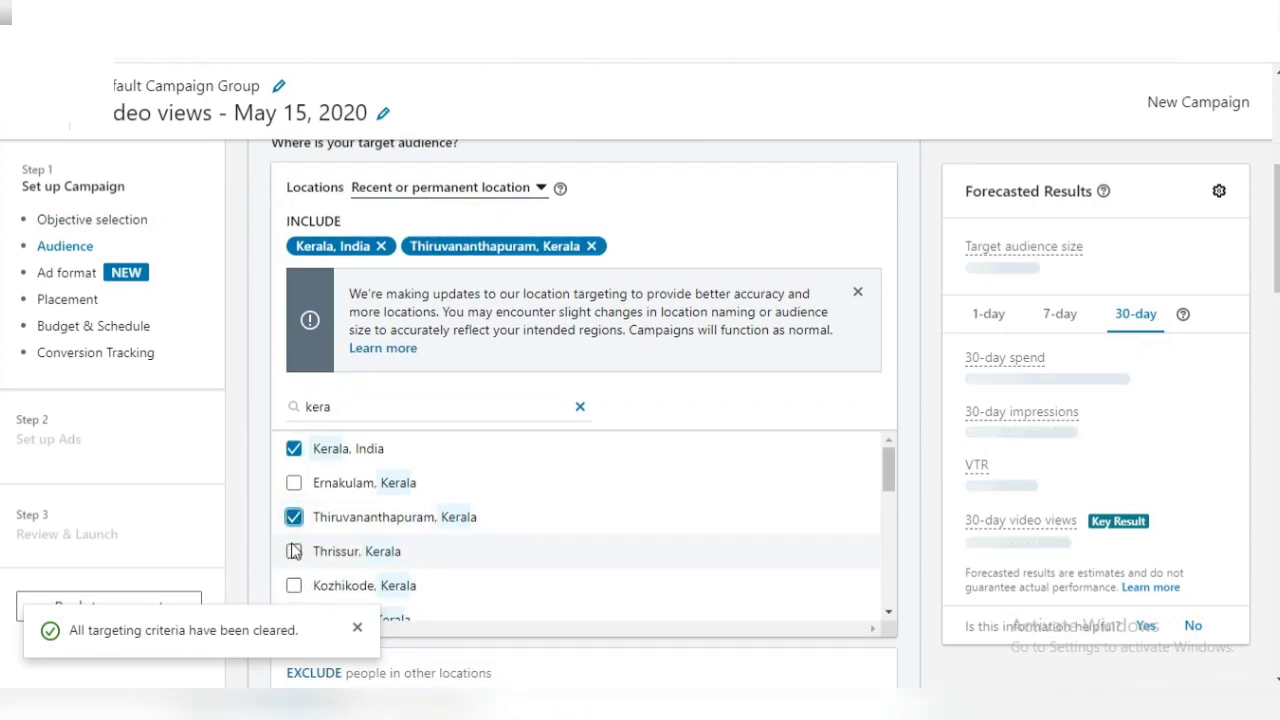
pyautogui.moveTo(293, 551); pyautogui.dragTo(297, 485)
pyautogui.click(294, 483)
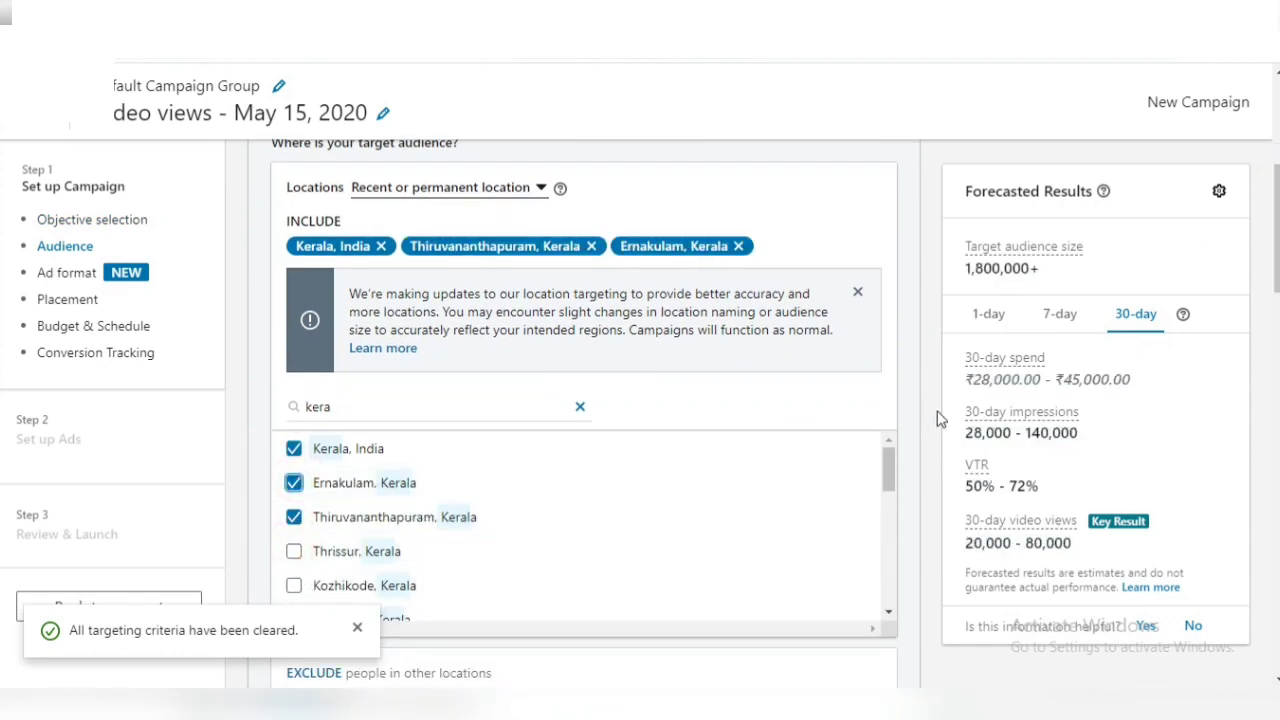
# Try Malaysian as the audience's profile language and switch it back to English.
pyautogui.scroll(-5, 634, 366)
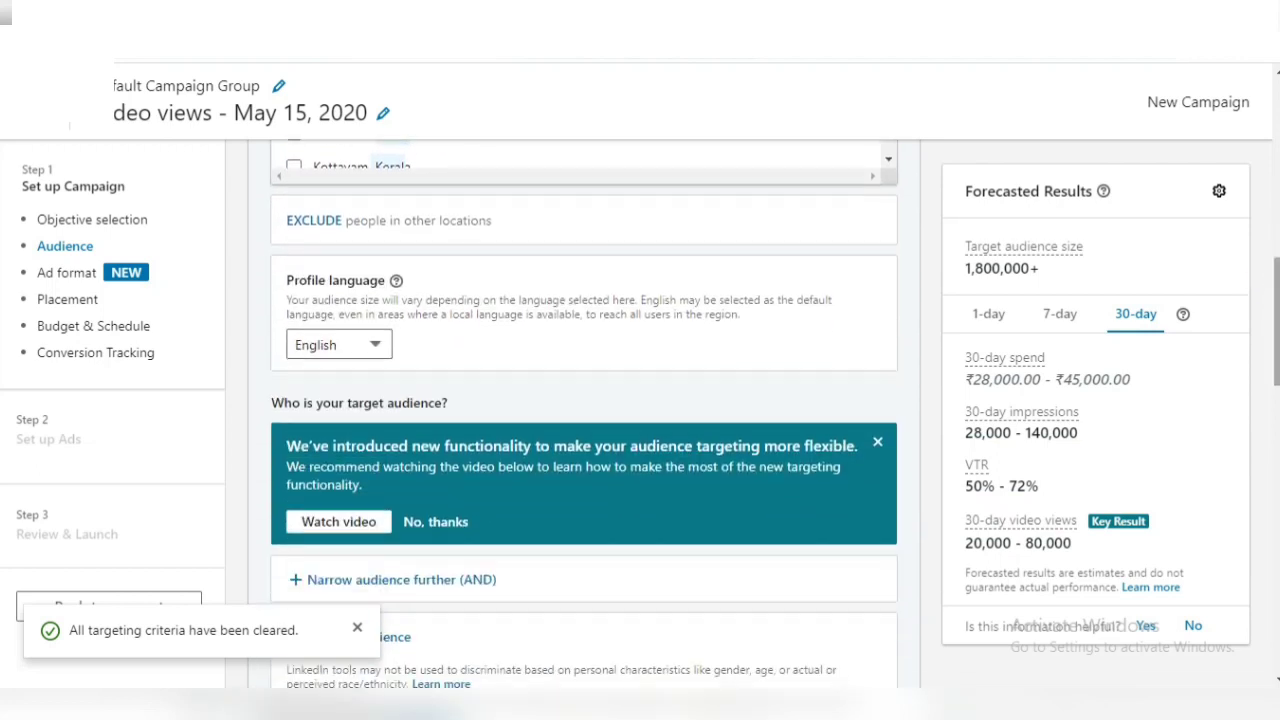
pyautogui.click(372, 340)
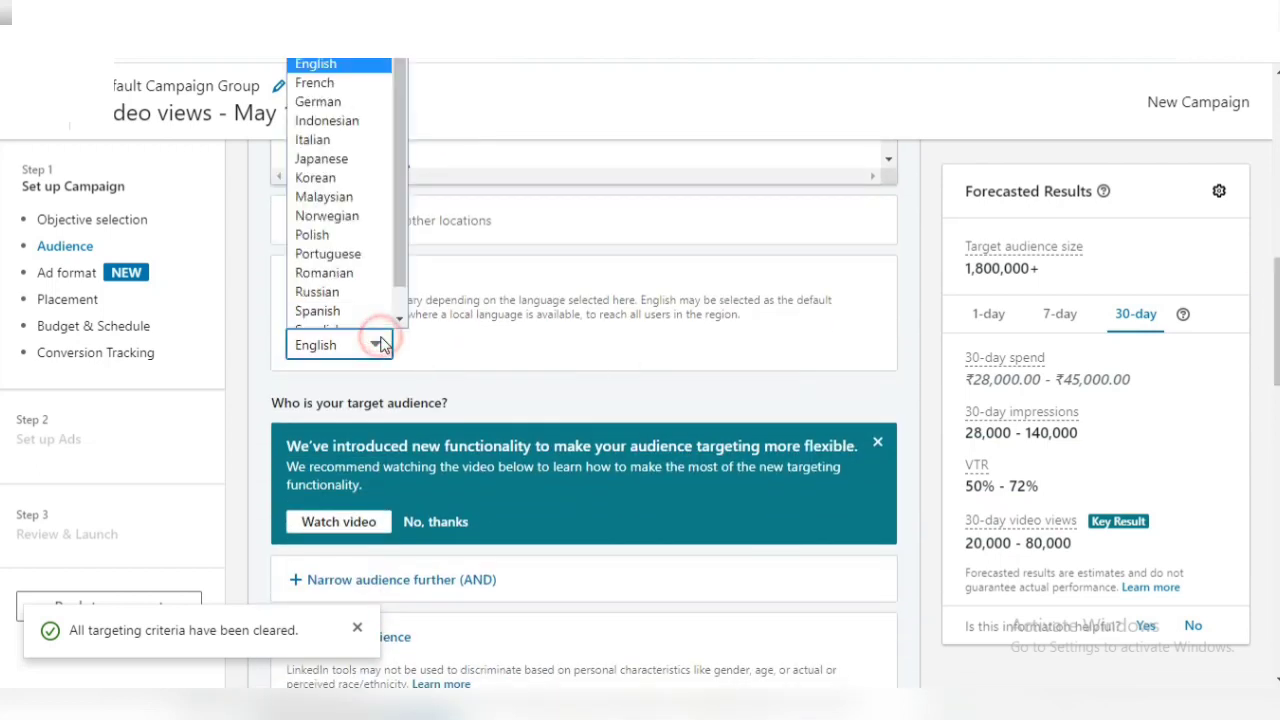
pyautogui.press('m')
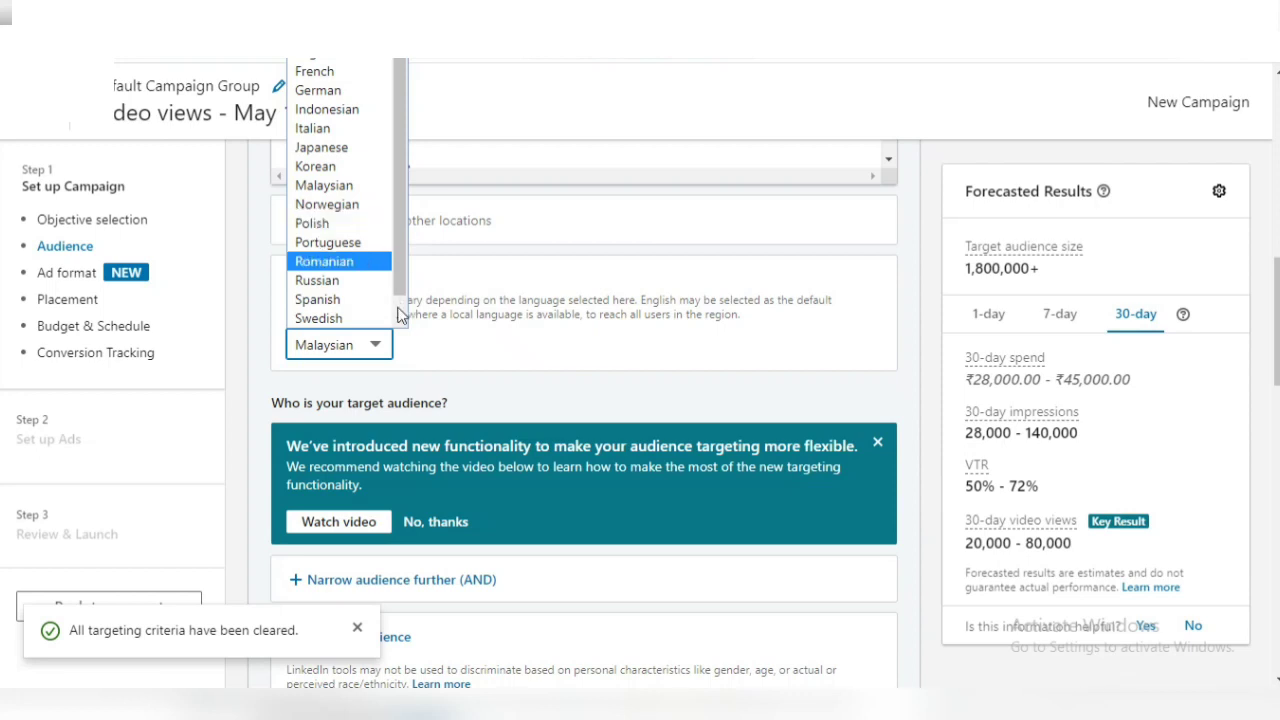
pyautogui.click(376, 347)
pyautogui.click(374, 346)
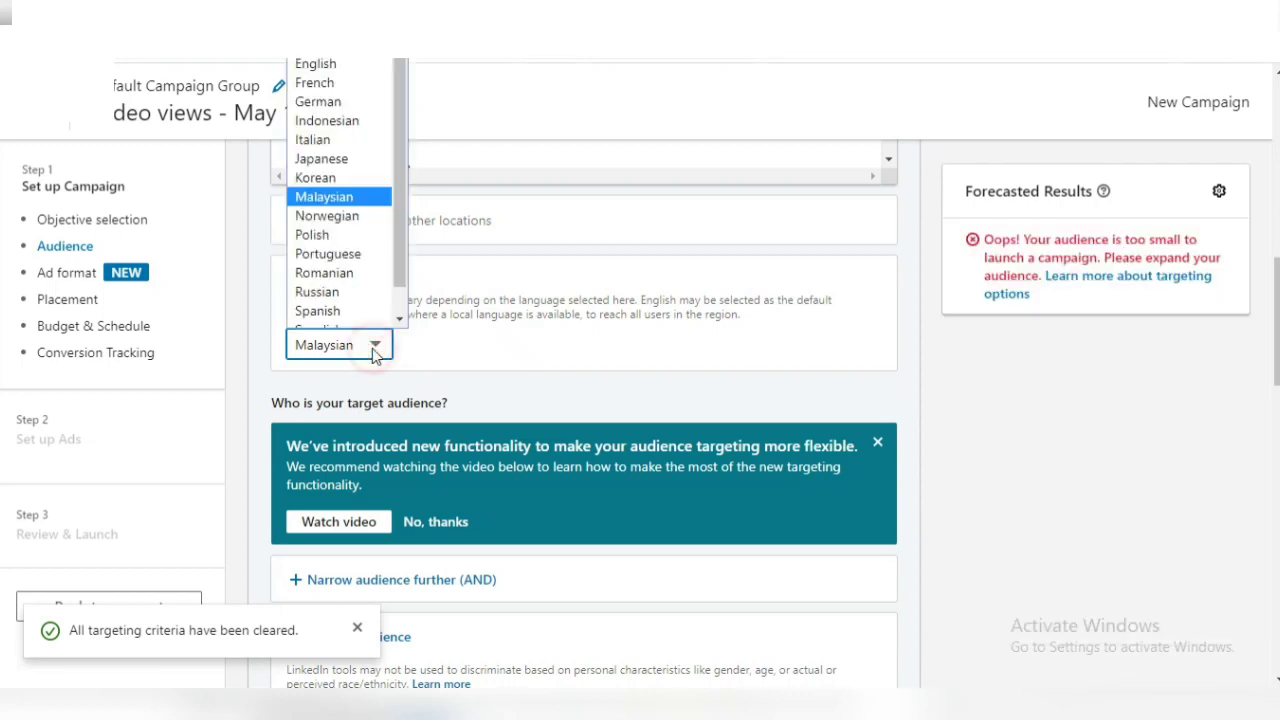
pyautogui.scroll(-1, 400, 240)
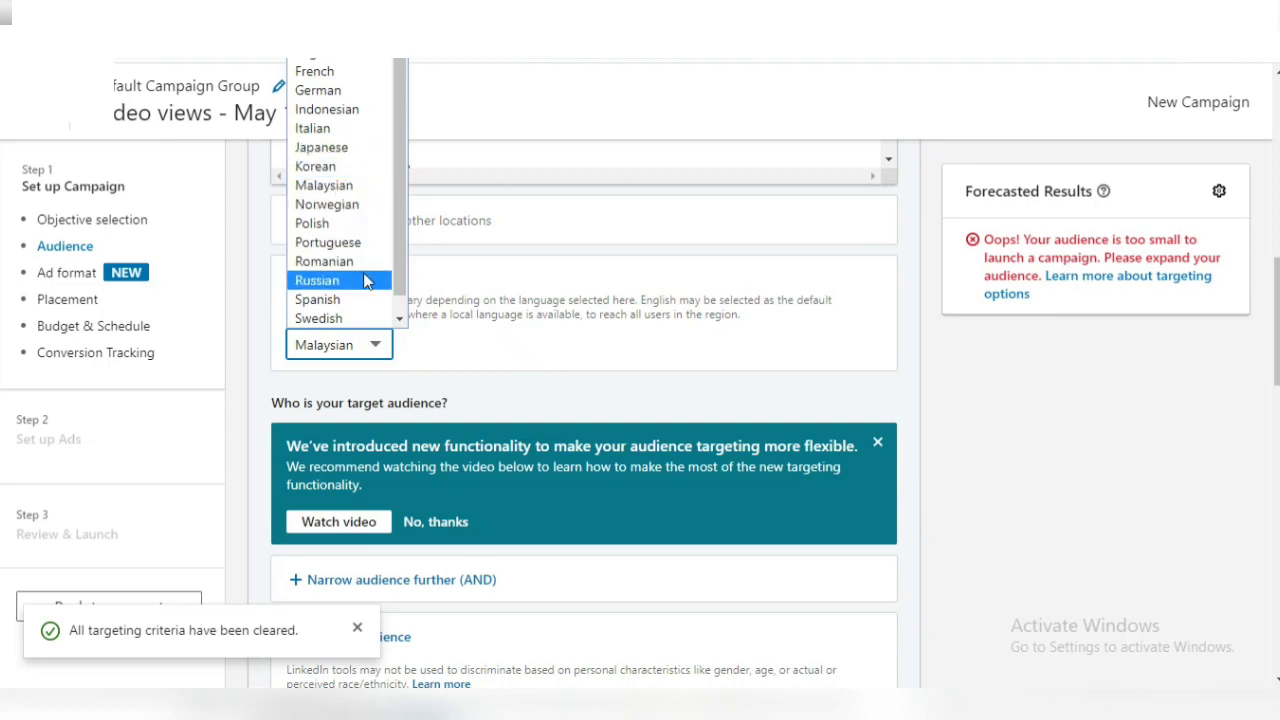
pyautogui.moveTo(400, 242); pyautogui.dragTo(399, 217)
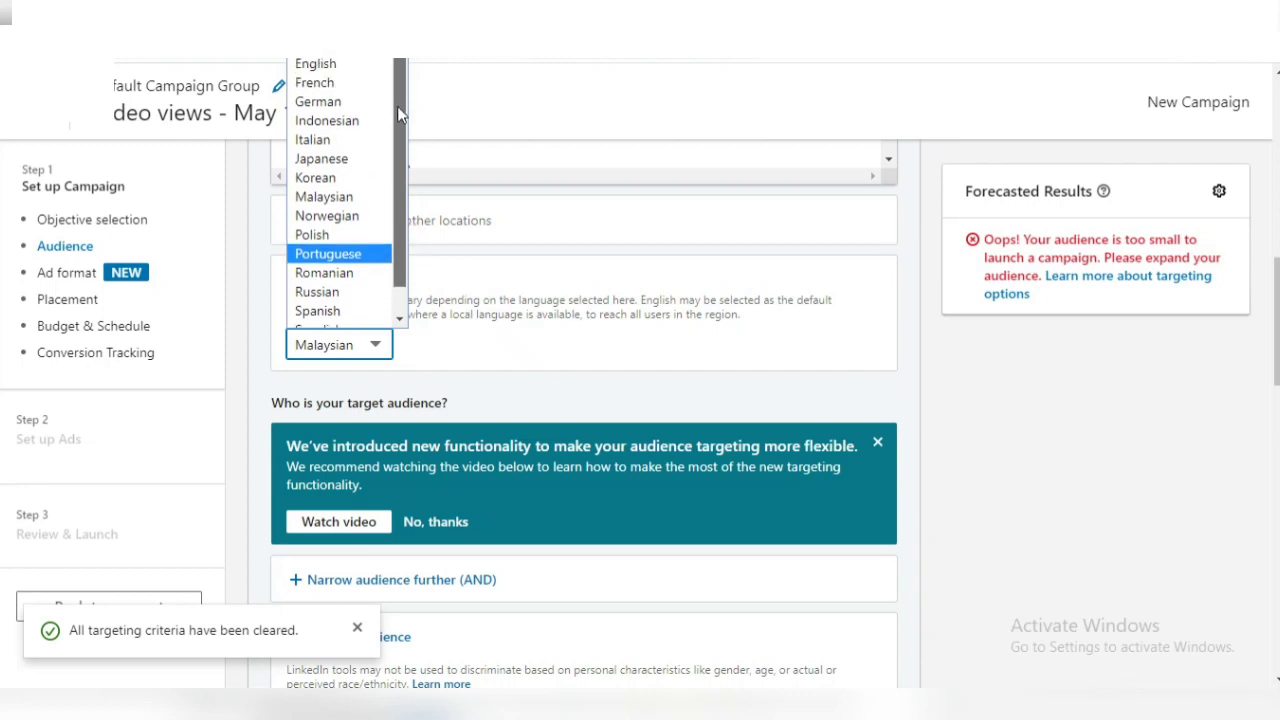
pyautogui.click(312, 63)
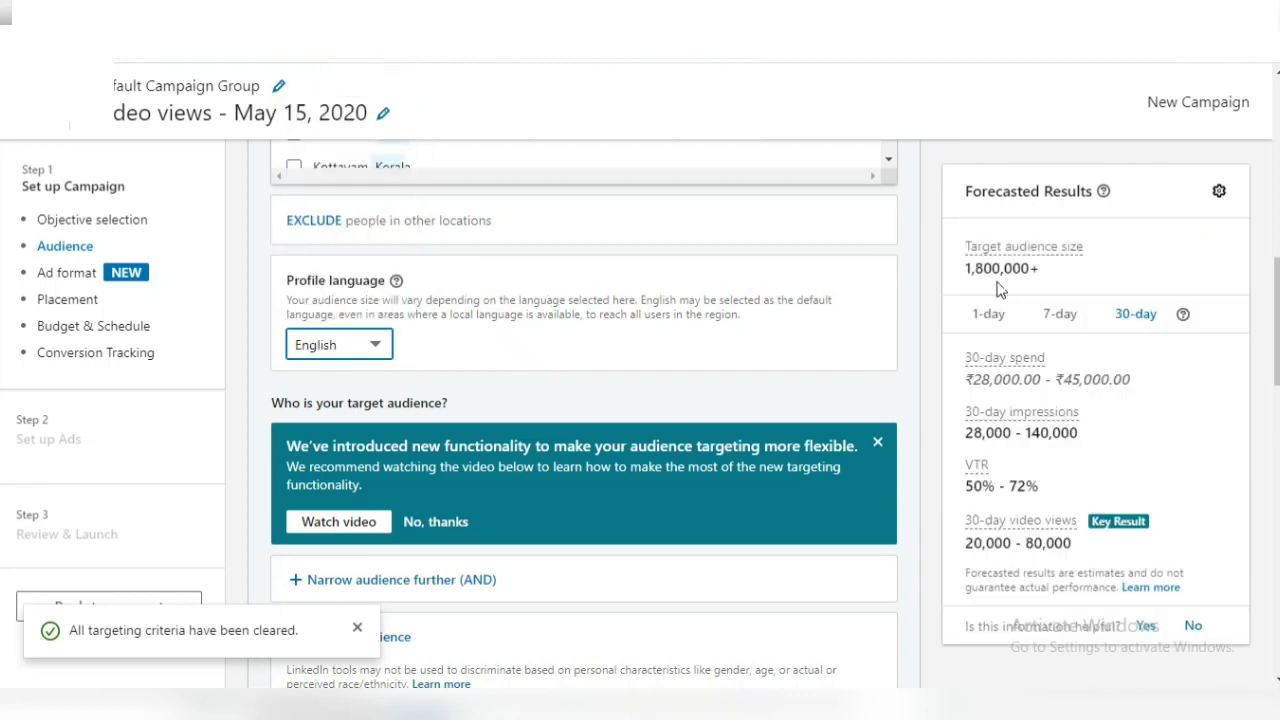
# Choose Video ad as the campaign's ad format.
pyautogui.scroll(-3, 672, 450)
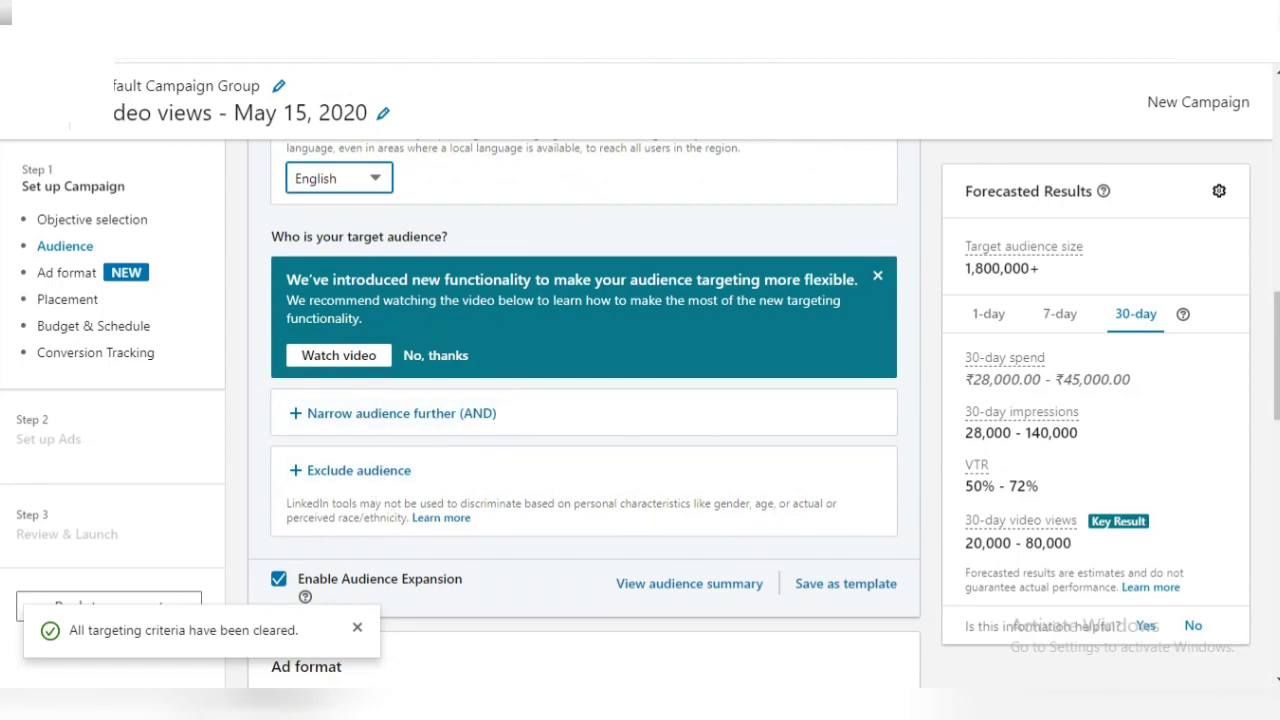
pyautogui.scroll(-3, 1095, 503)
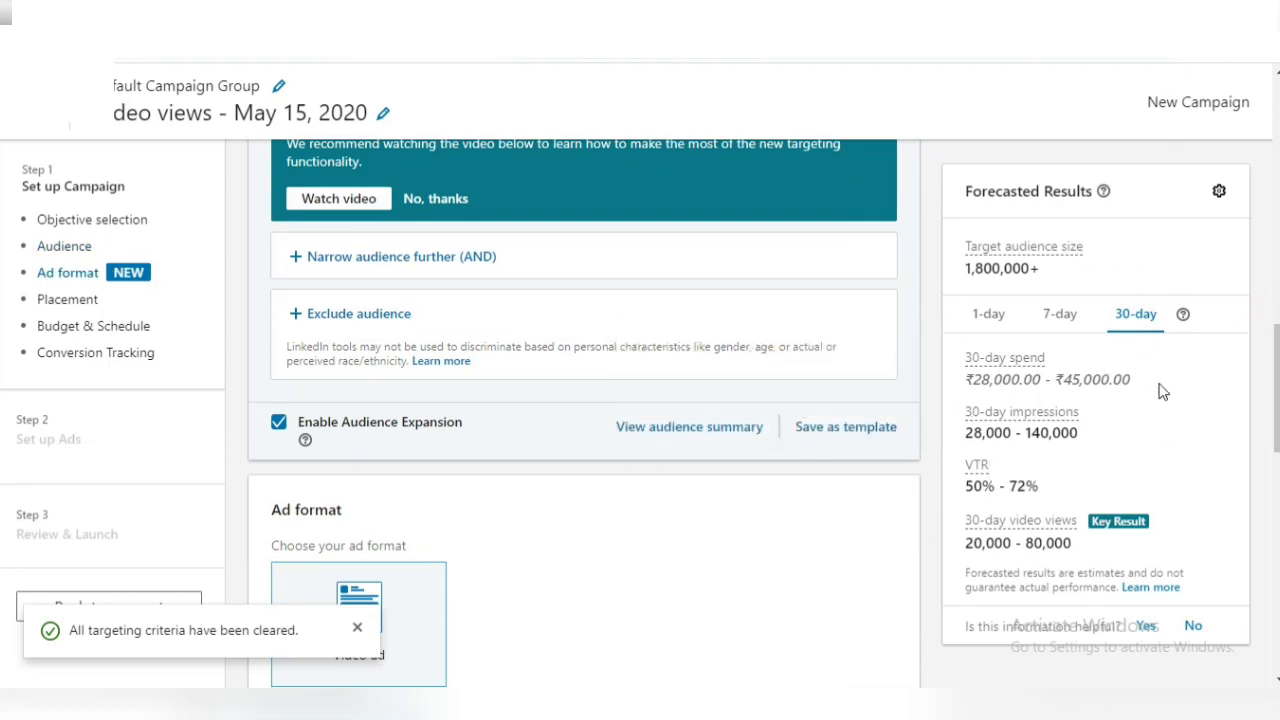
pyautogui.scroll(-3, 455, 508)
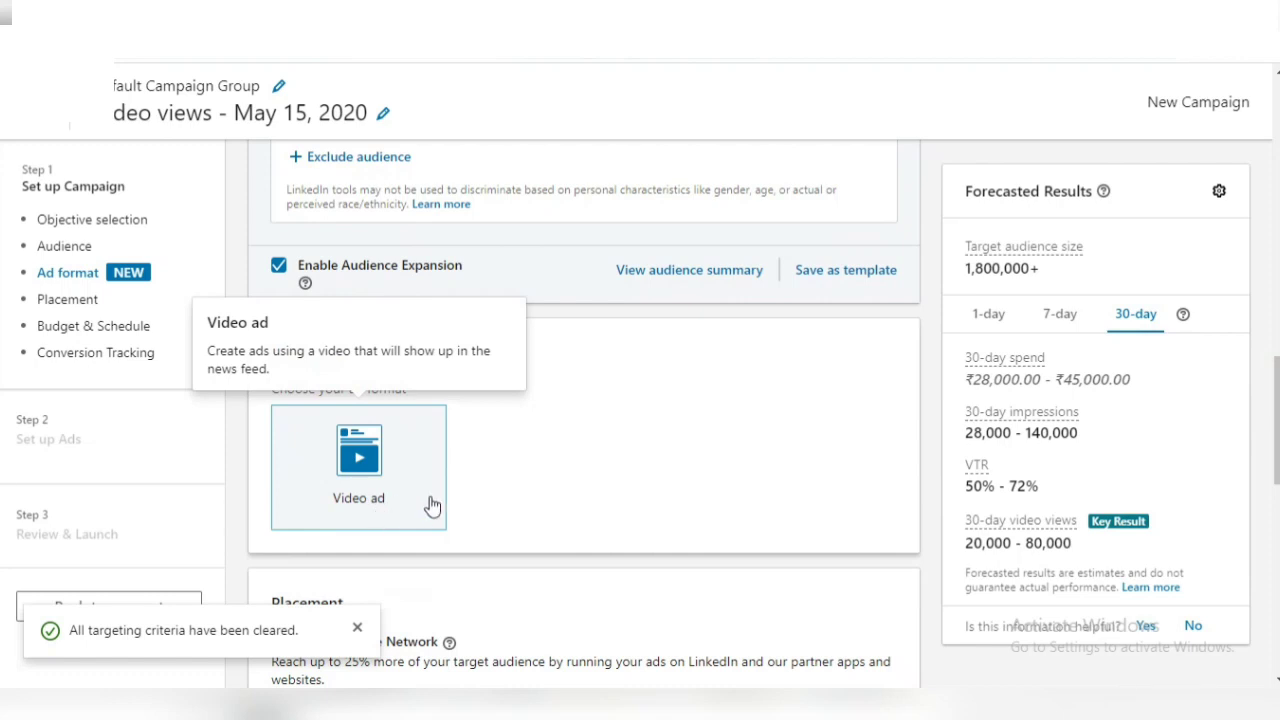
pyautogui.click(378, 491)
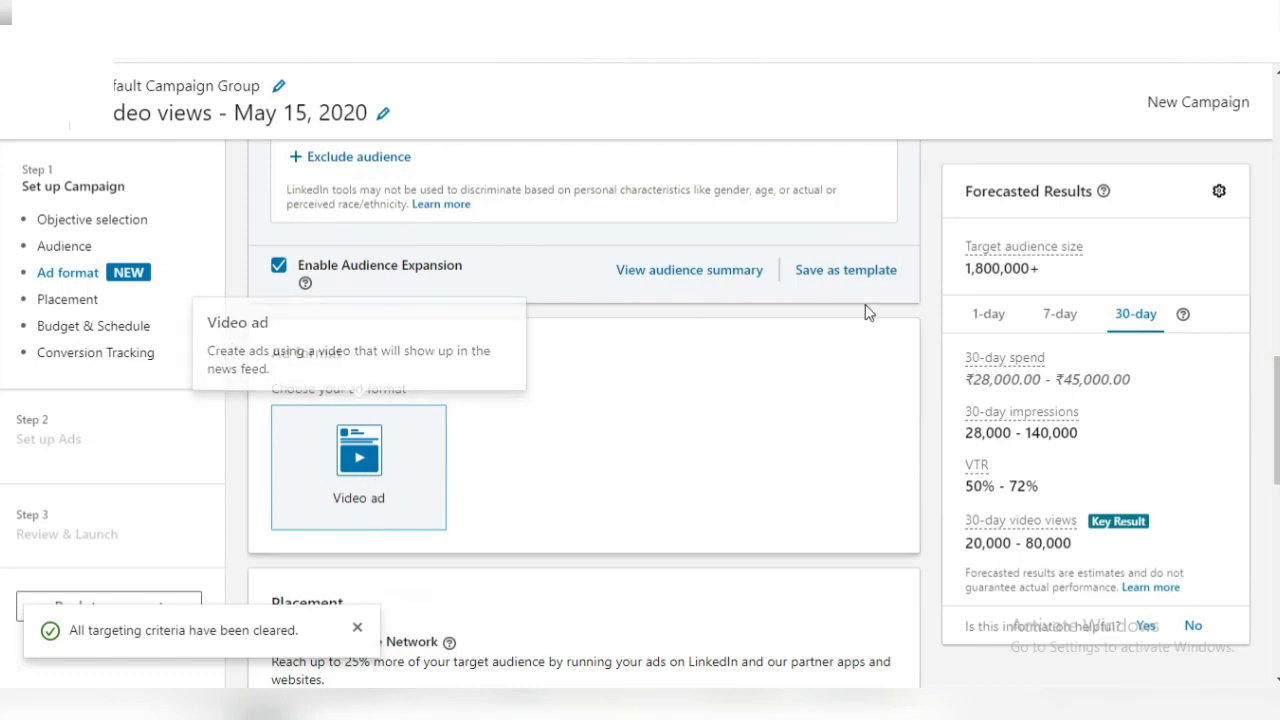
# Change the campaign's budget option to set both a daily and total budget.
pyautogui.scroll(-3, 640, 420)
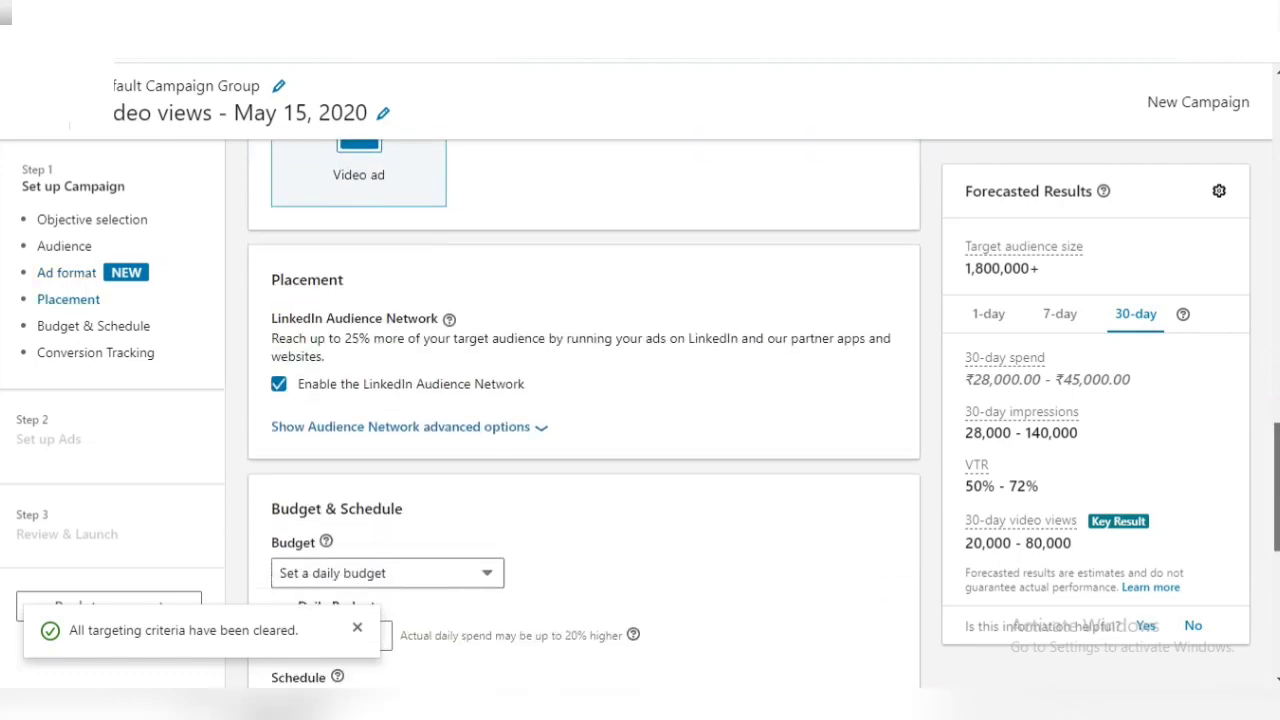
pyautogui.scroll(-1, 757, 516)
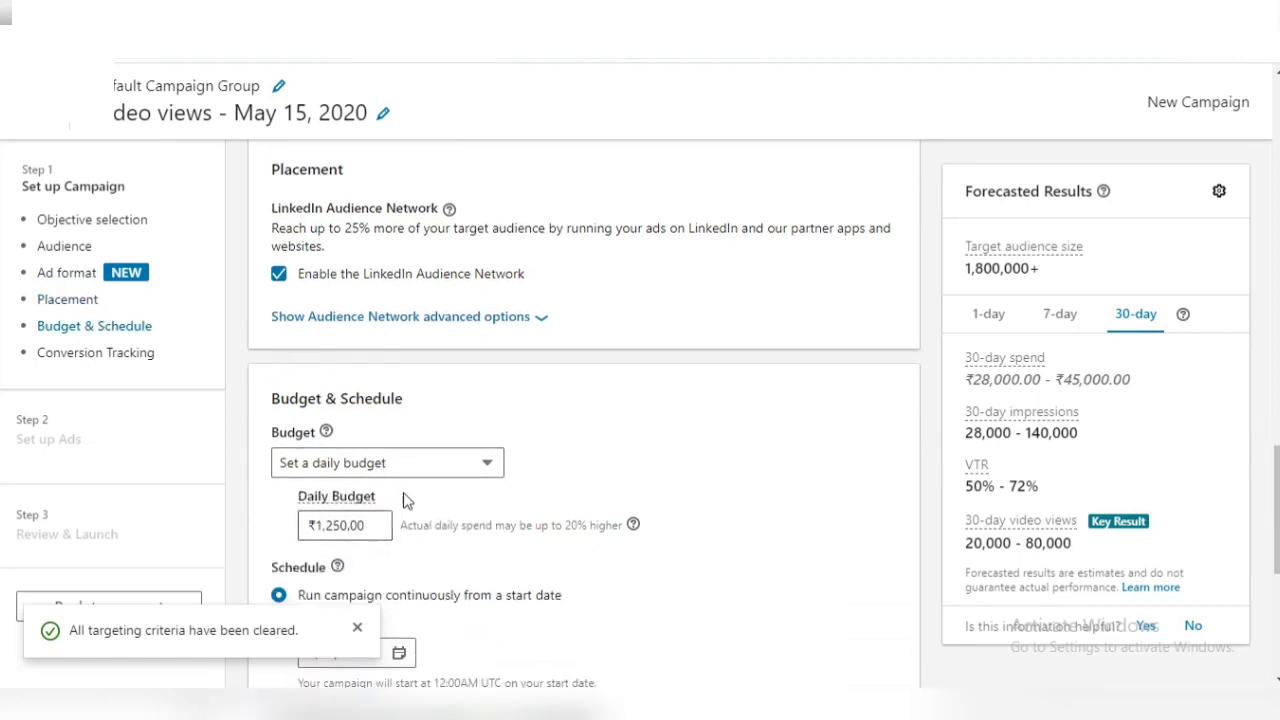
pyautogui.click(455, 467)
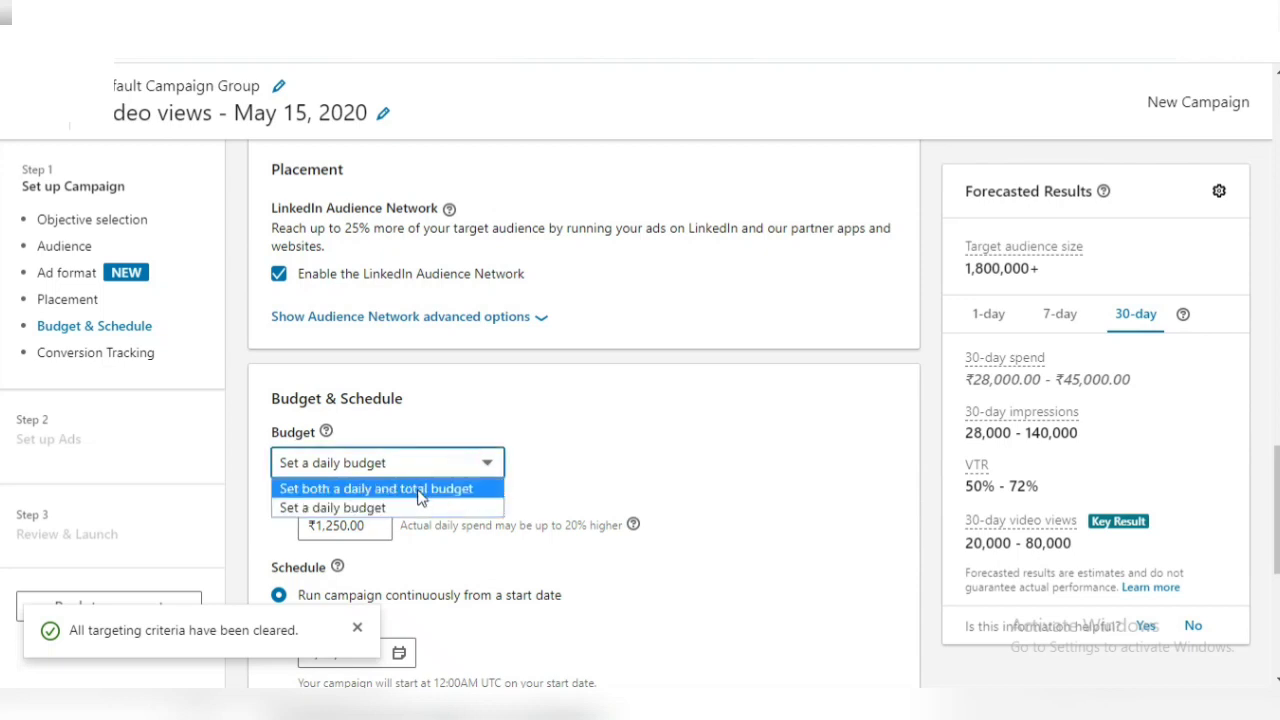
pyautogui.click(416, 490)
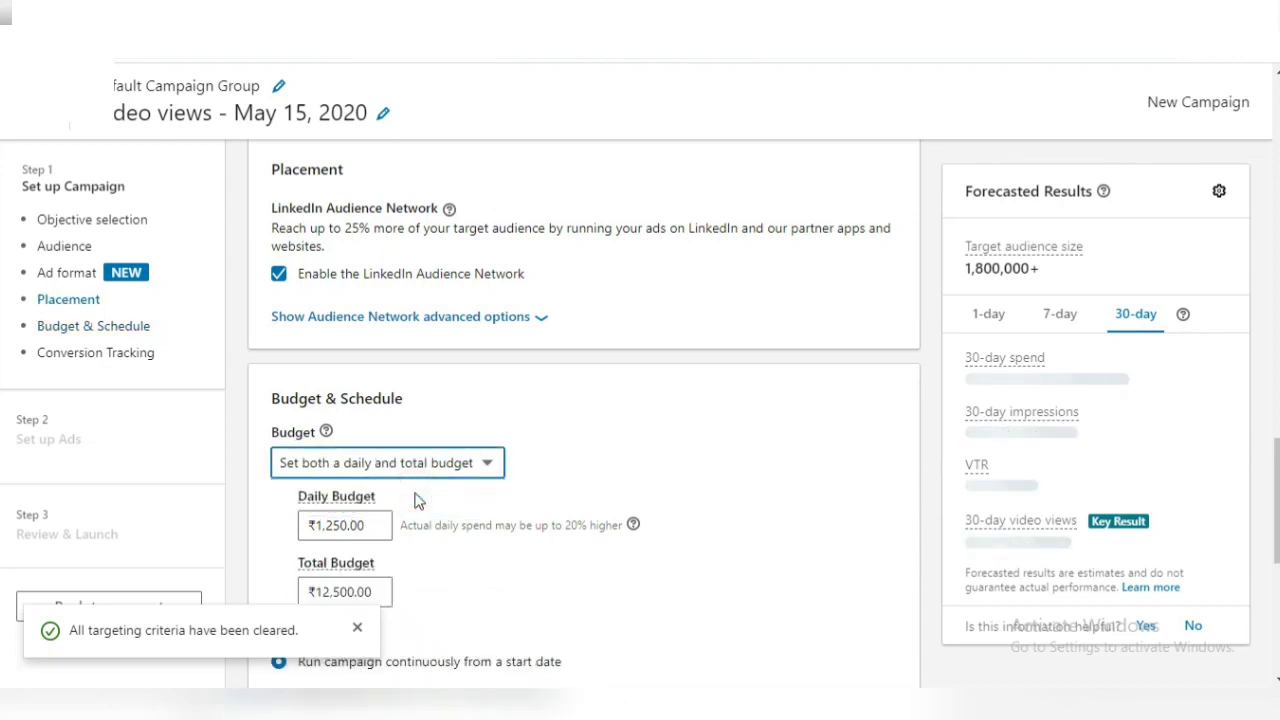
# Try a daily budget of ₹300 for the campaign.
pyautogui.click(363, 527)
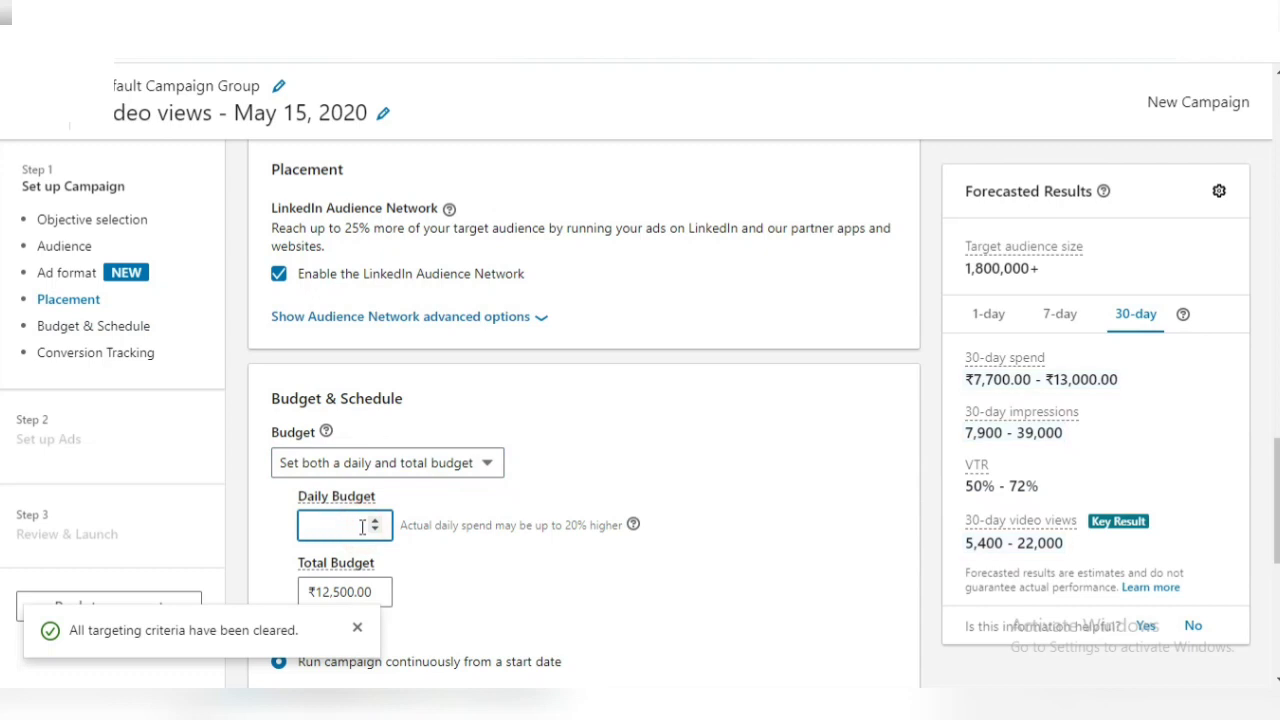
pyautogui.scroll(-5, 363, 527)
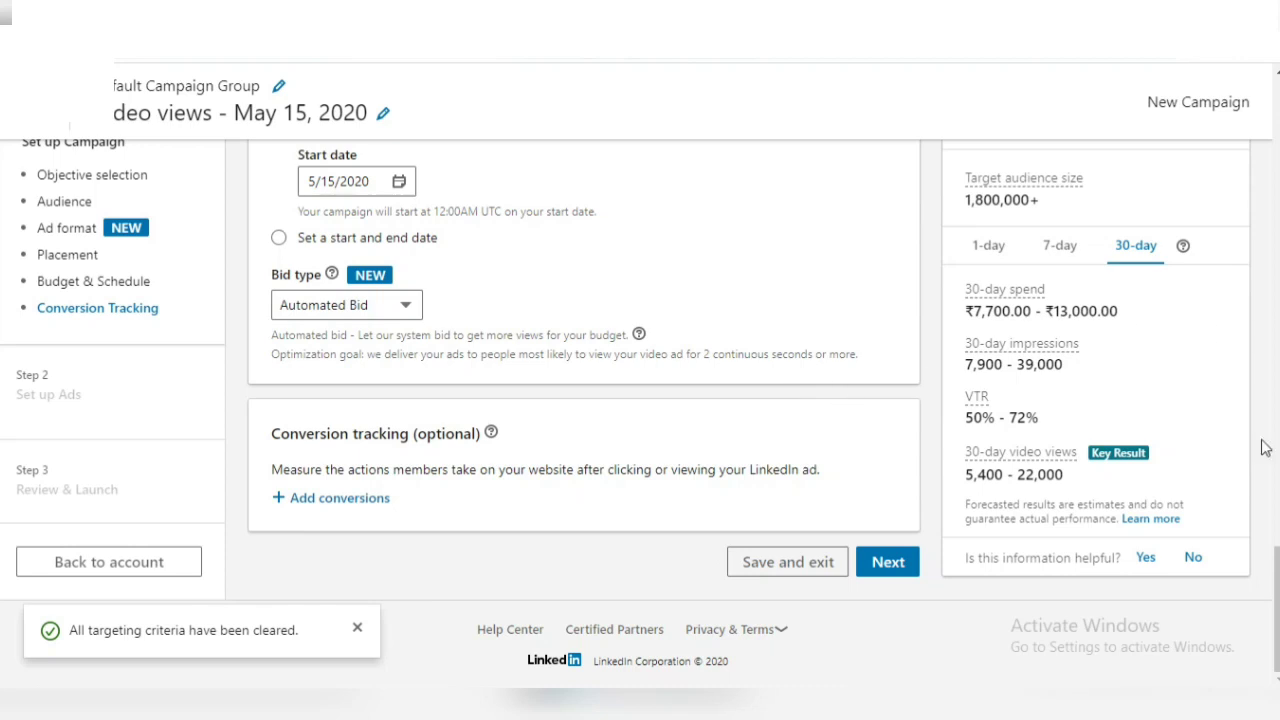
pyautogui.moveTo(1276, 565); pyautogui.dragTo(1276, 477)
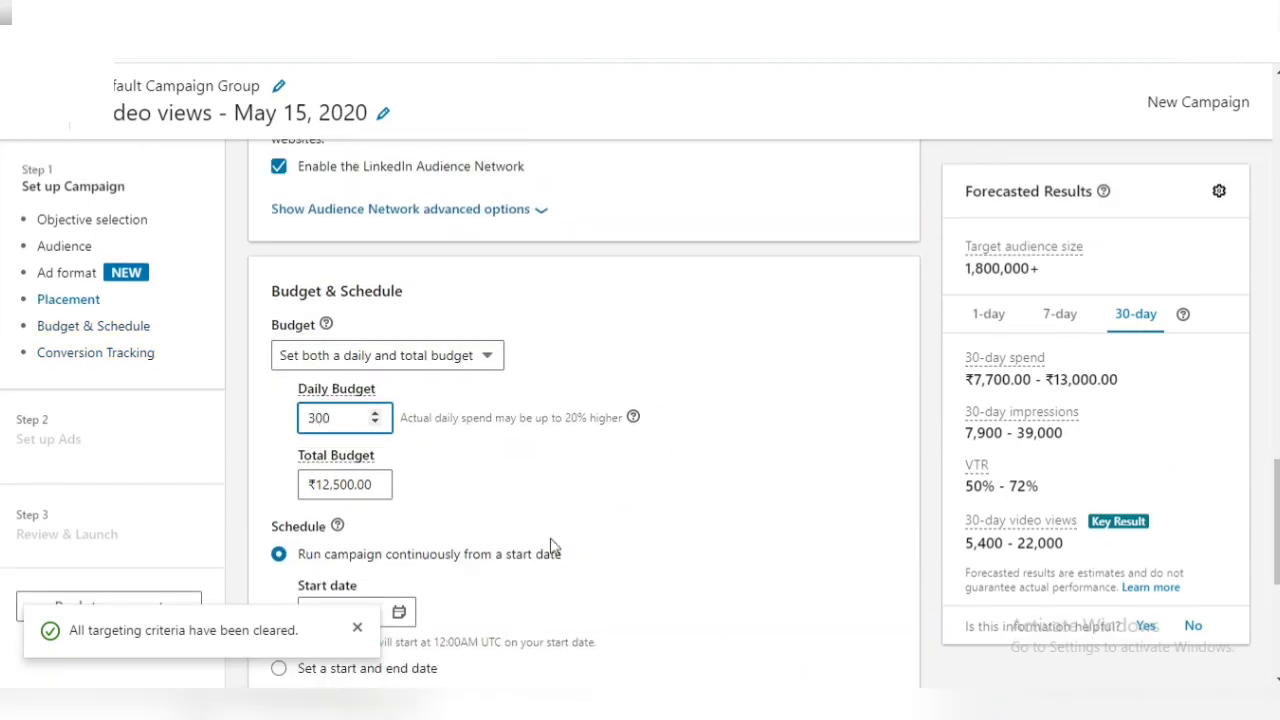
pyautogui.click(372, 480)
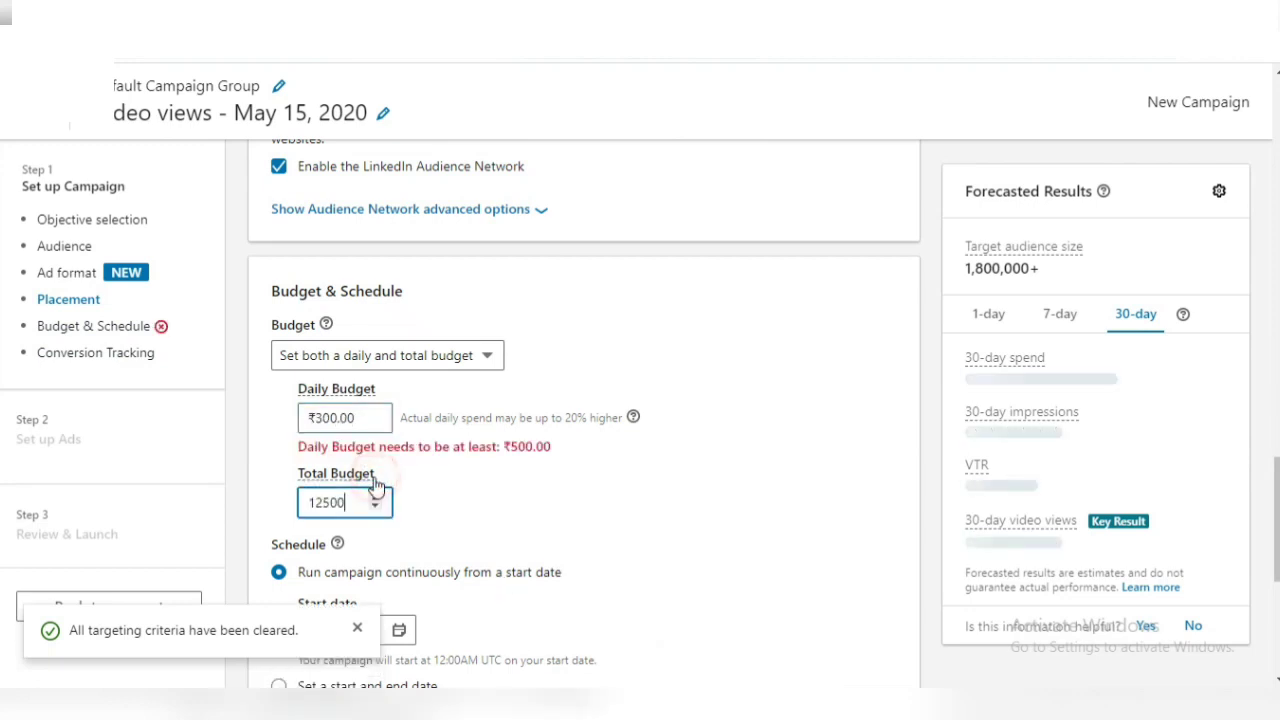
# Set the campaign's daily budget to ₹500.
pyautogui.click(358, 412)
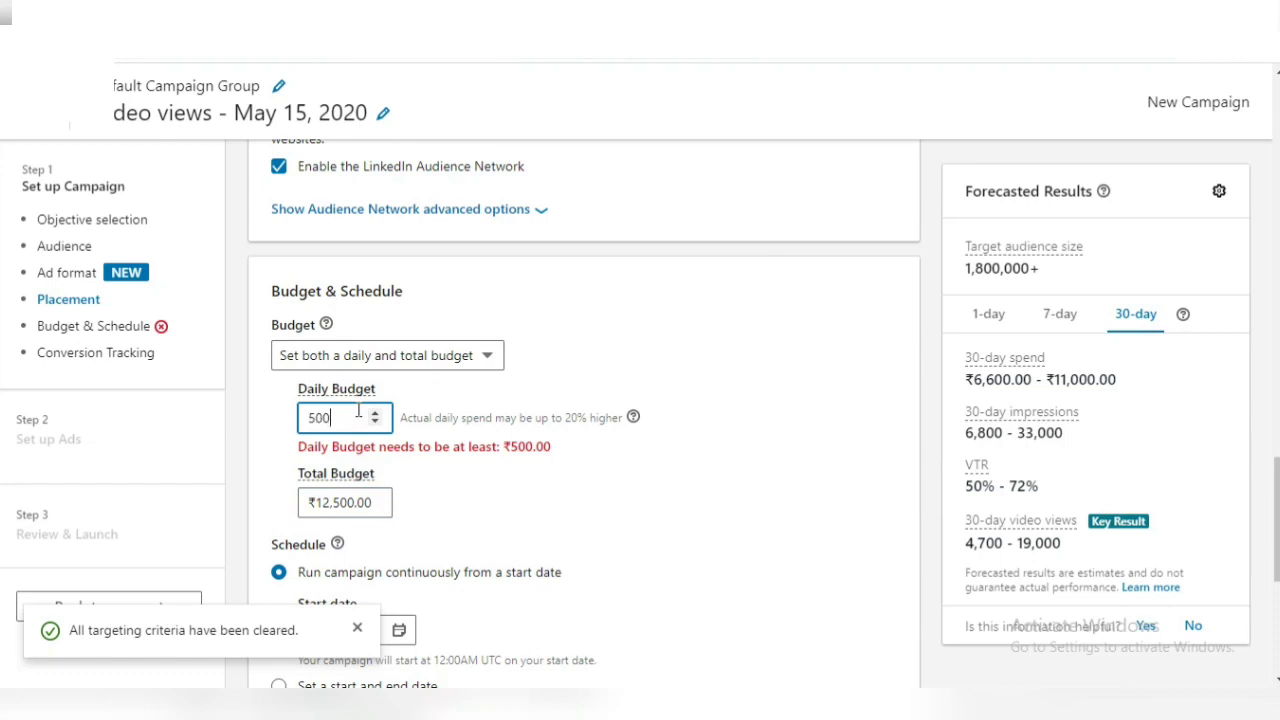
pyautogui.write('500')
pyautogui.click(434, 519)
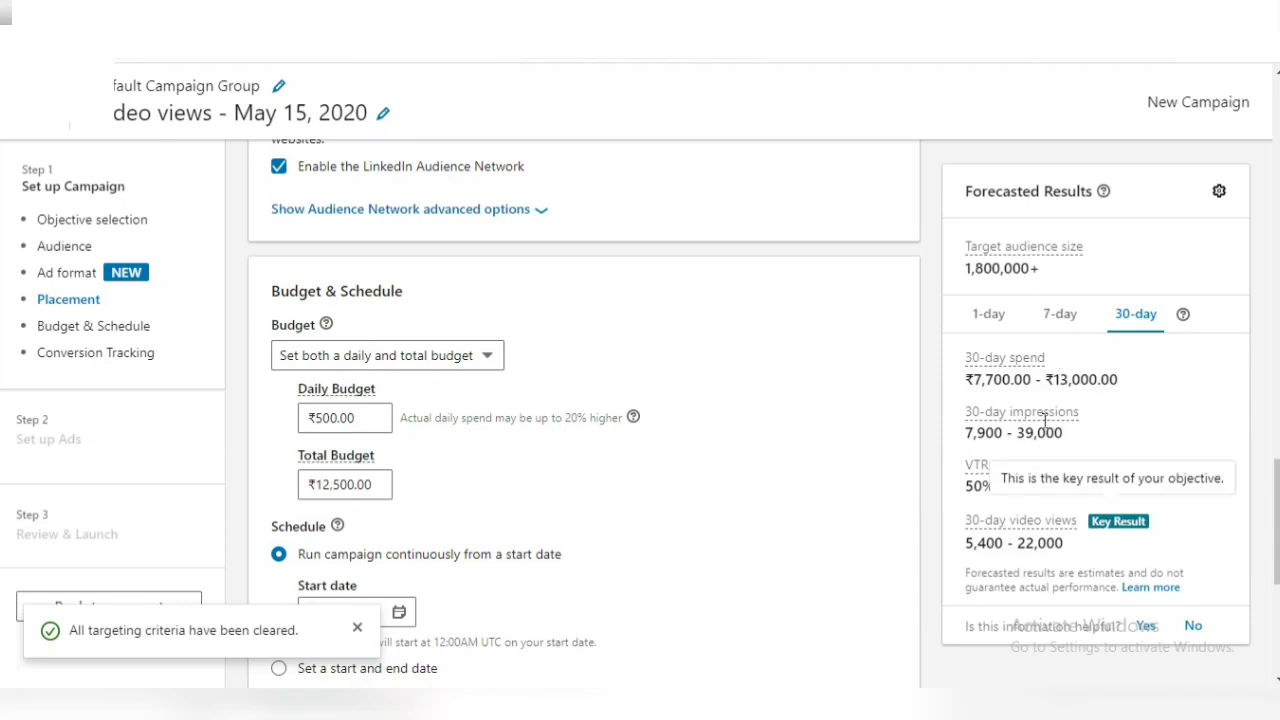
# Compare the forecasted results for the 7-day and 30-day periods.
pyautogui.click(1060, 315)
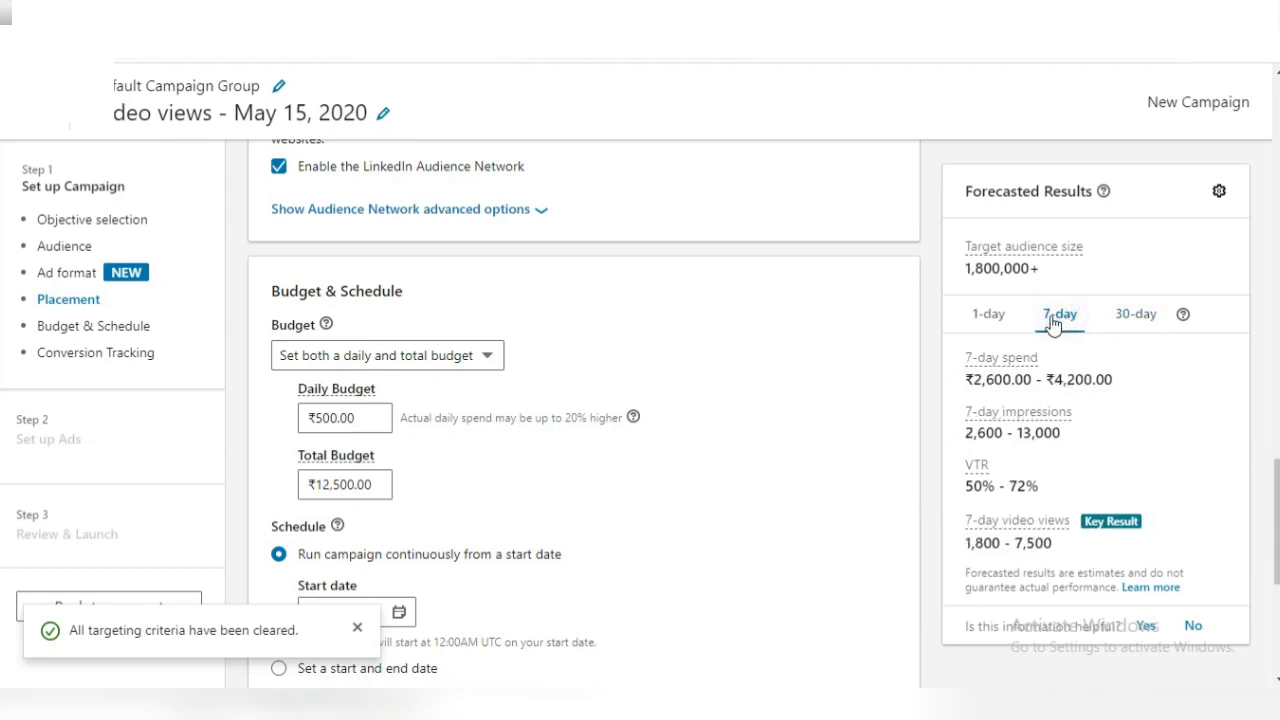
pyautogui.click(1008, 328)
pyautogui.click(1140, 318)
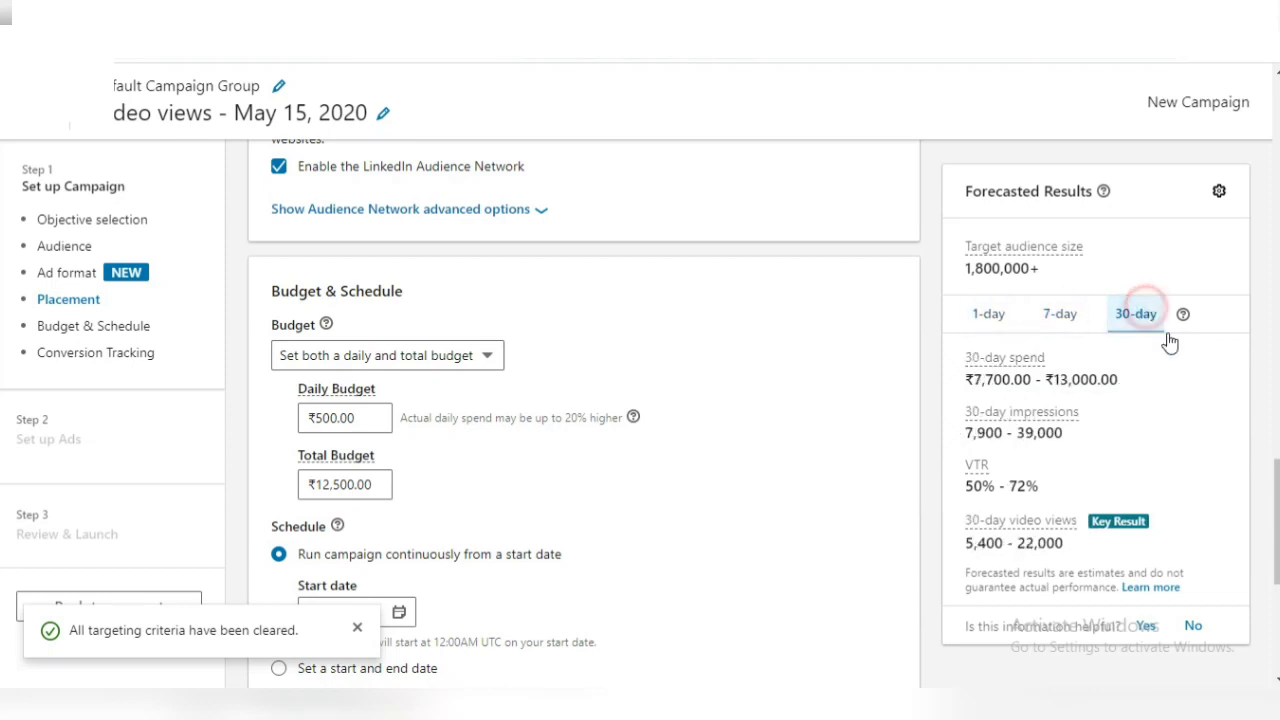
# Set the bid type to Target CPV Bid and dismiss the notice about cleared targeting criteria.
pyautogui.scroll(-1, 1275, 478)
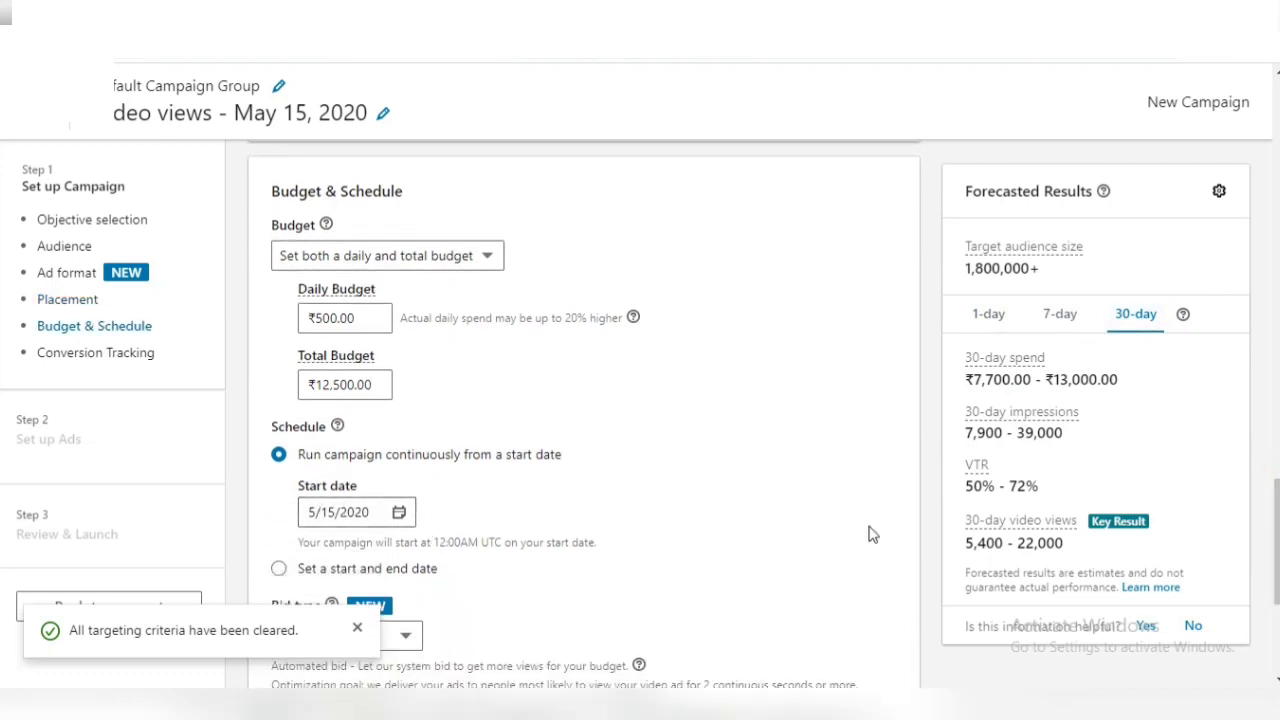
pyautogui.scroll(-1, 675, 402)
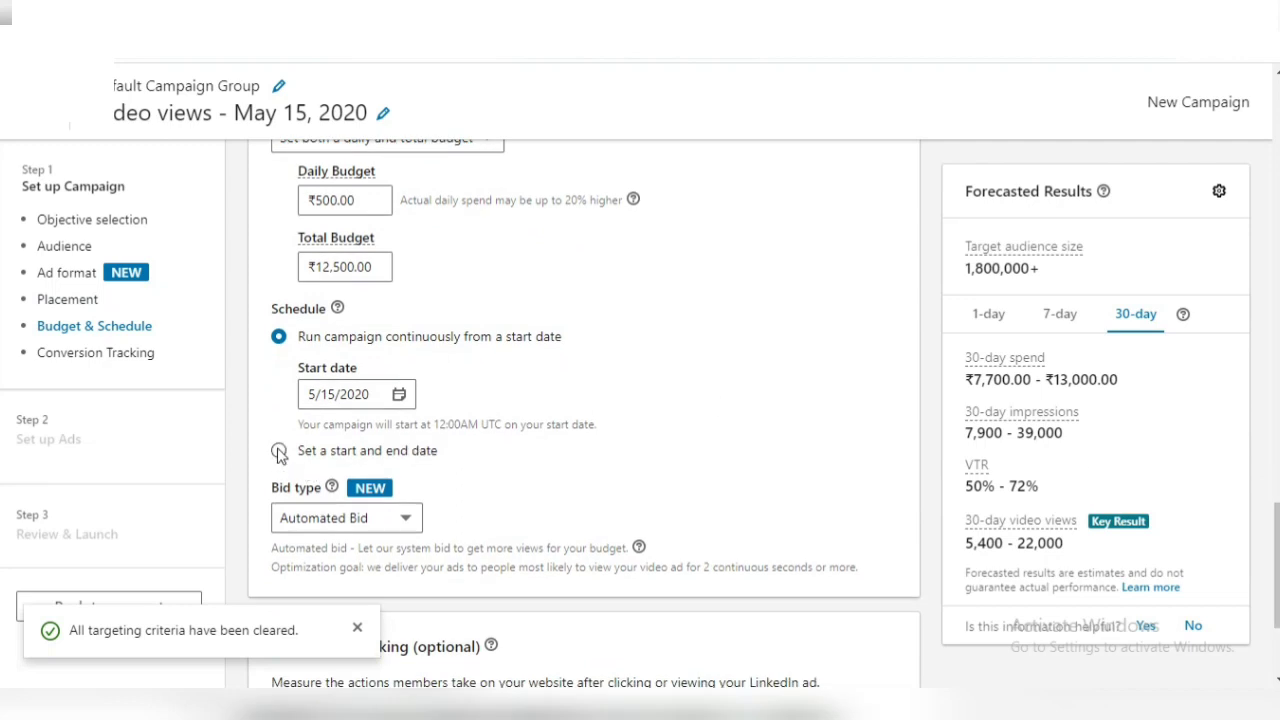
pyautogui.click(334, 522)
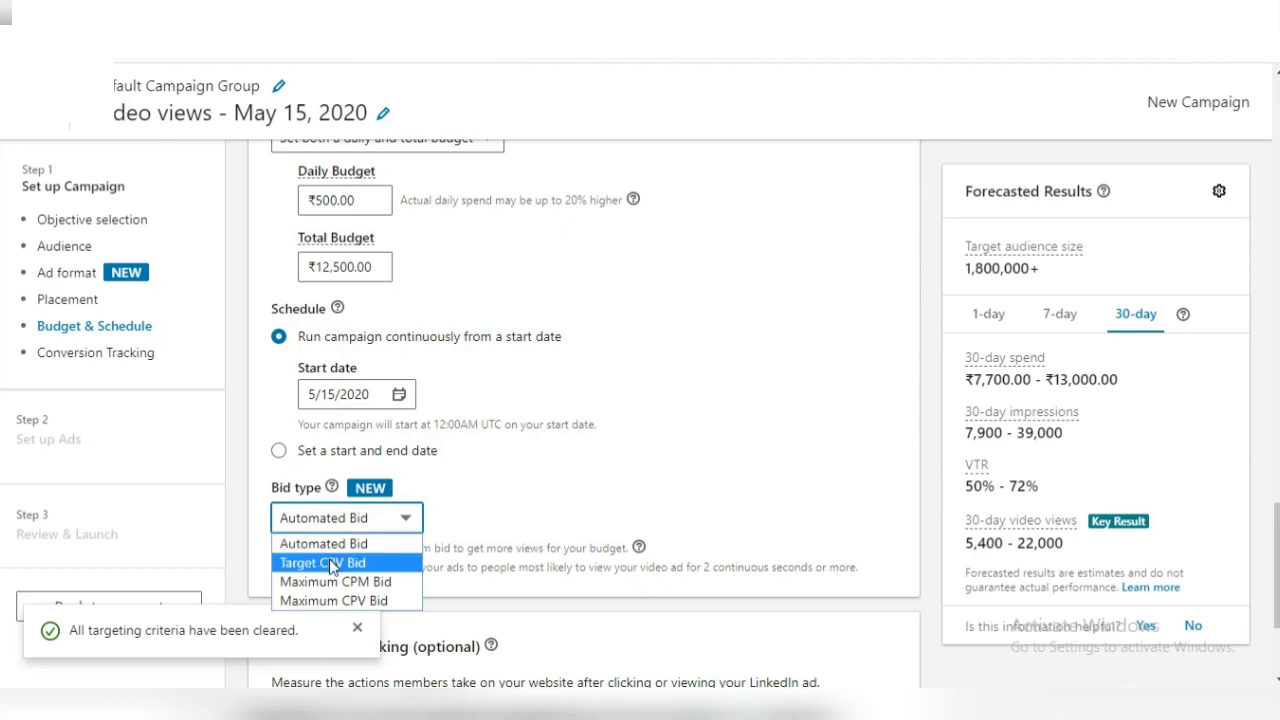
pyautogui.click(332, 563)
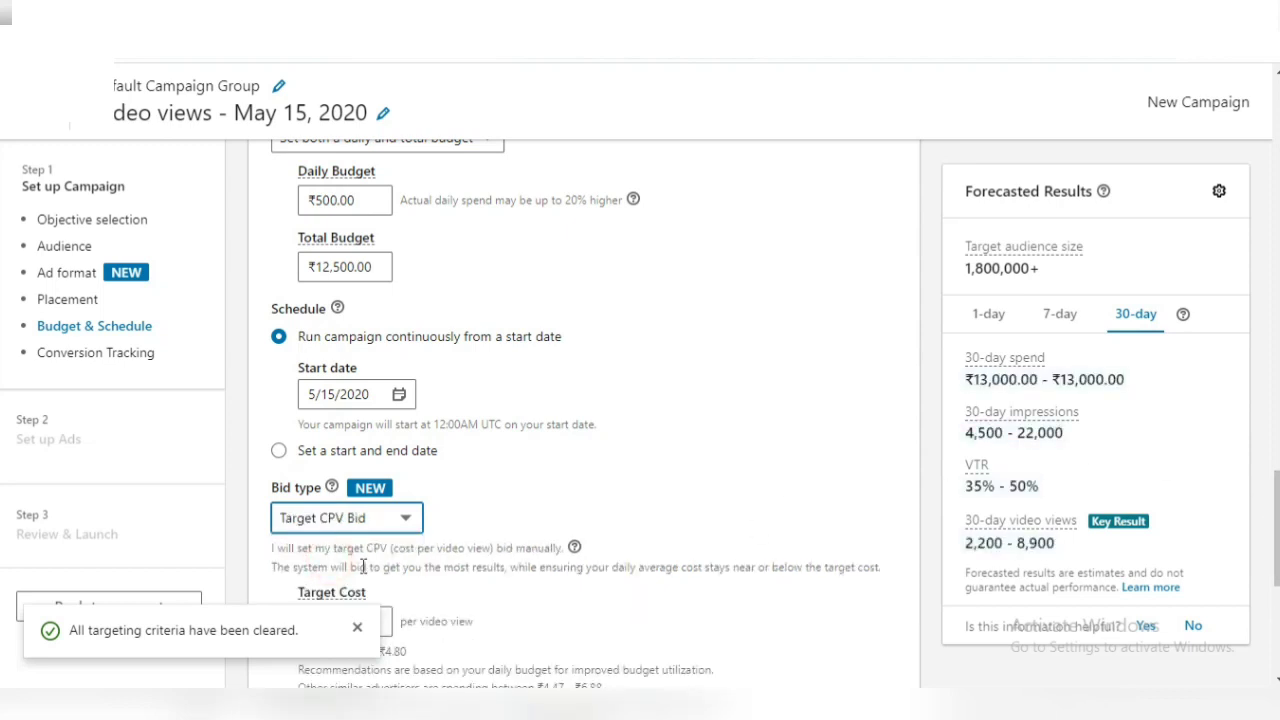
pyautogui.click(358, 630)
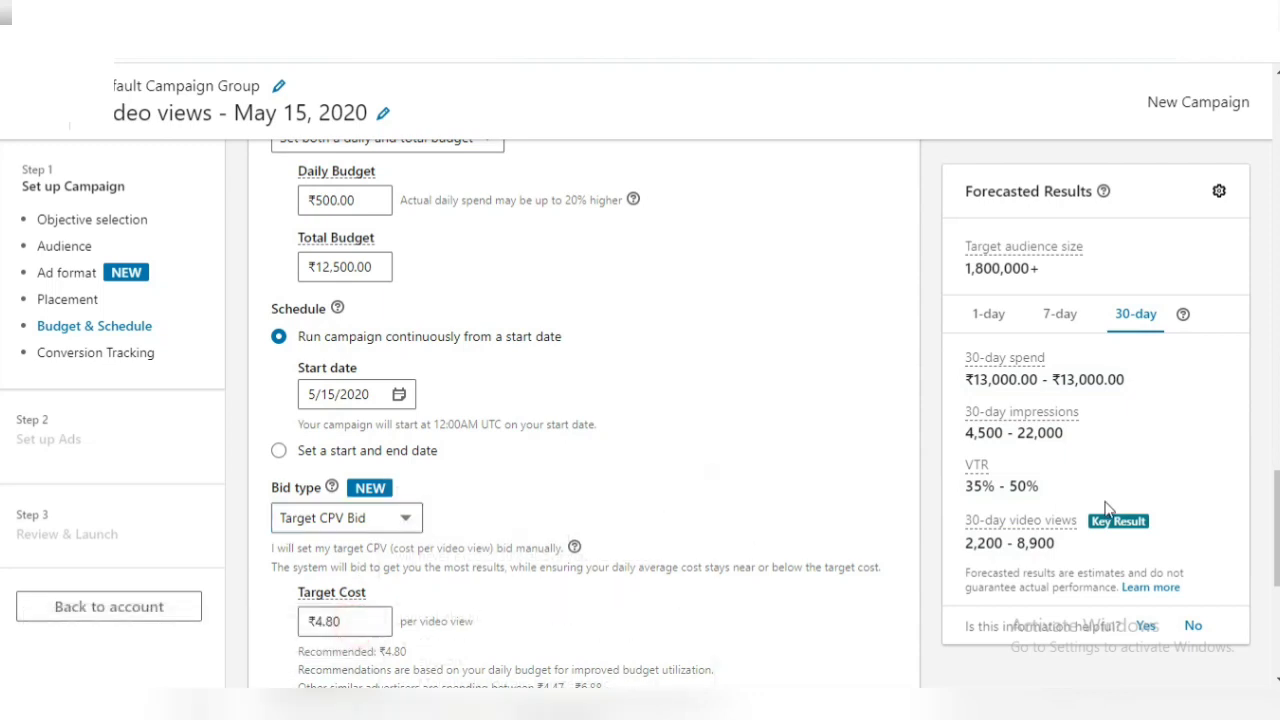
# Try a target cost of ₹3.00 per video view for the Target CPV bid.
pyautogui.scroll(-2, 585, 420)
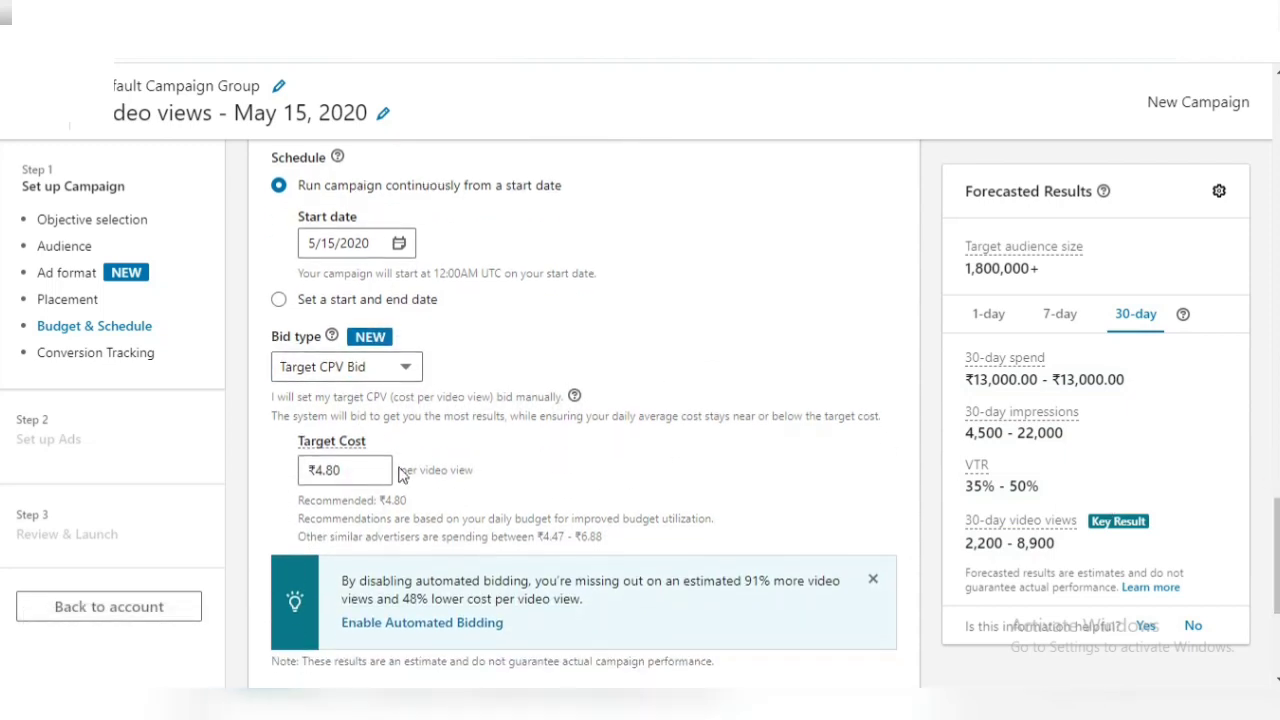
pyautogui.click(335, 474)
pyautogui.click(354, 478)
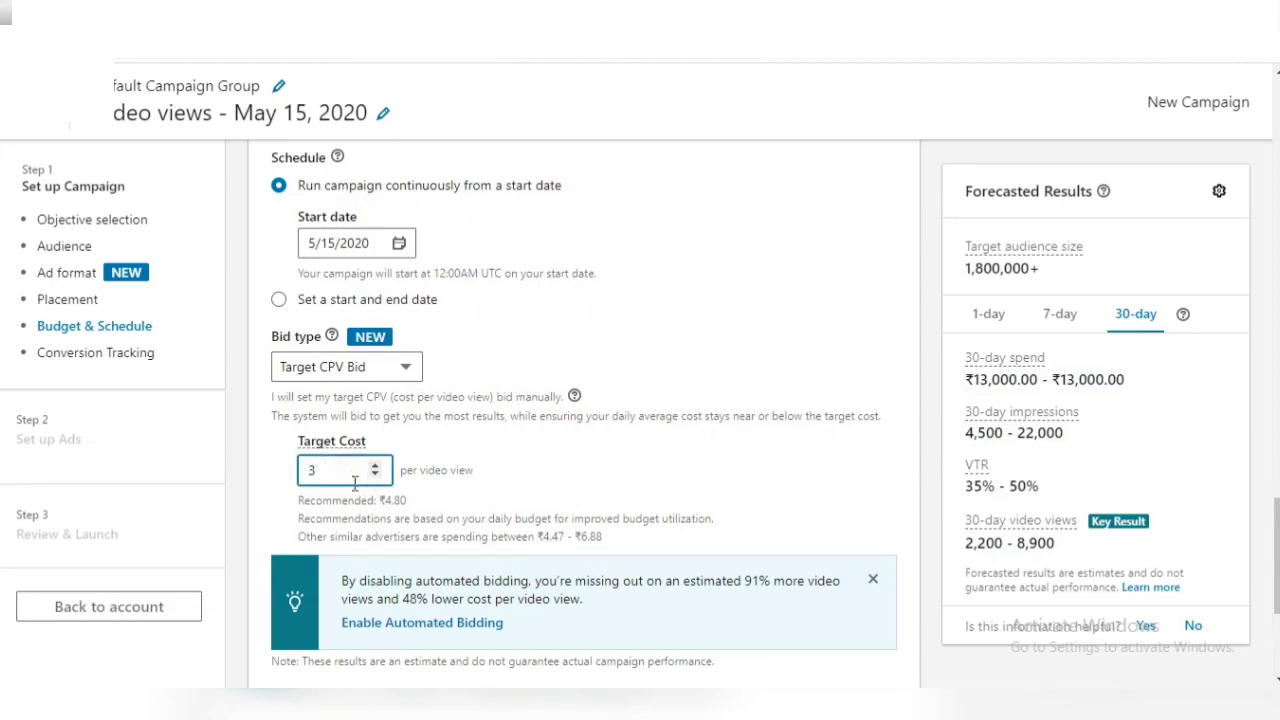
pyautogui.click(725, 511)
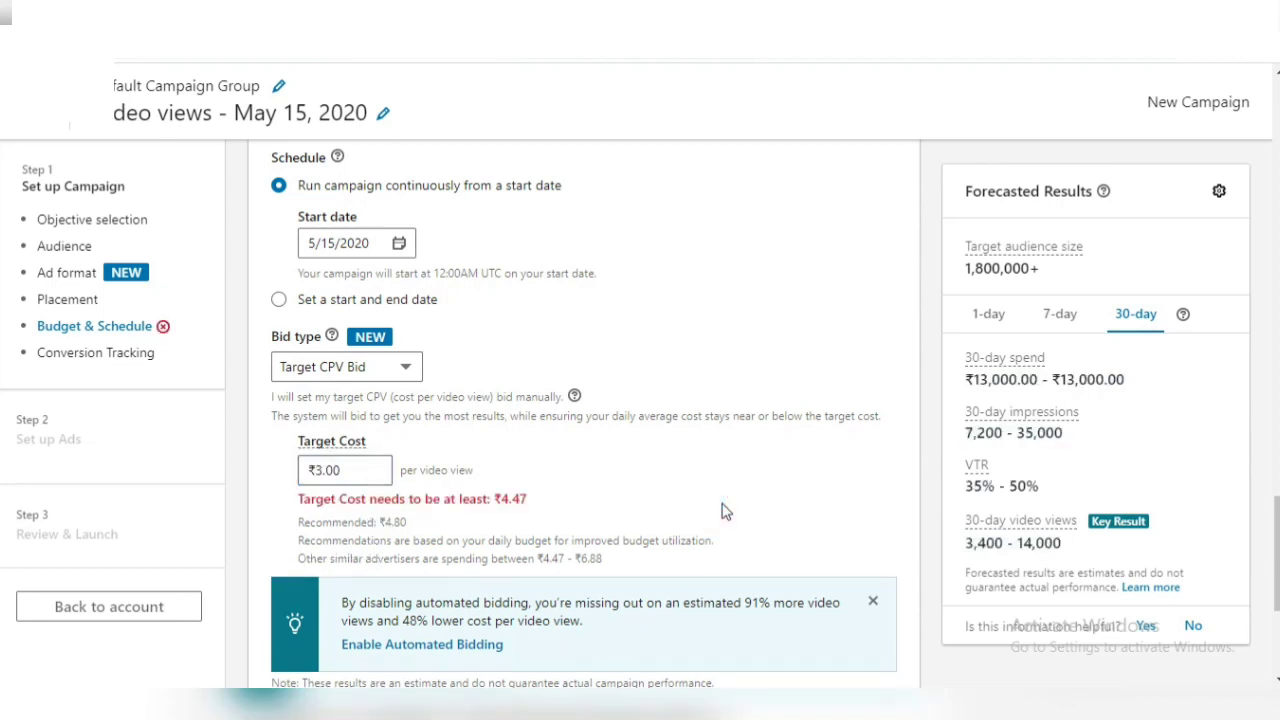
# Set the target cost per video view to ₹448.00.
pyautogui.click(387, 468)
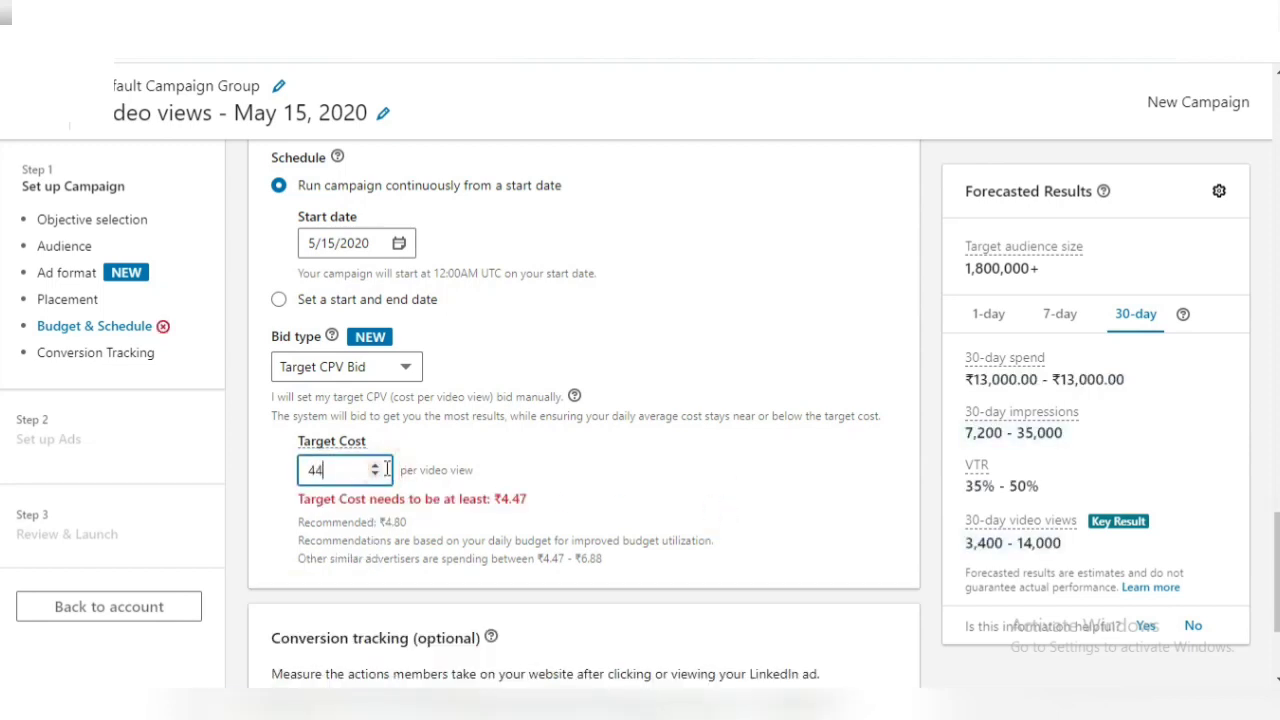
pyautogui.click(572, 467)
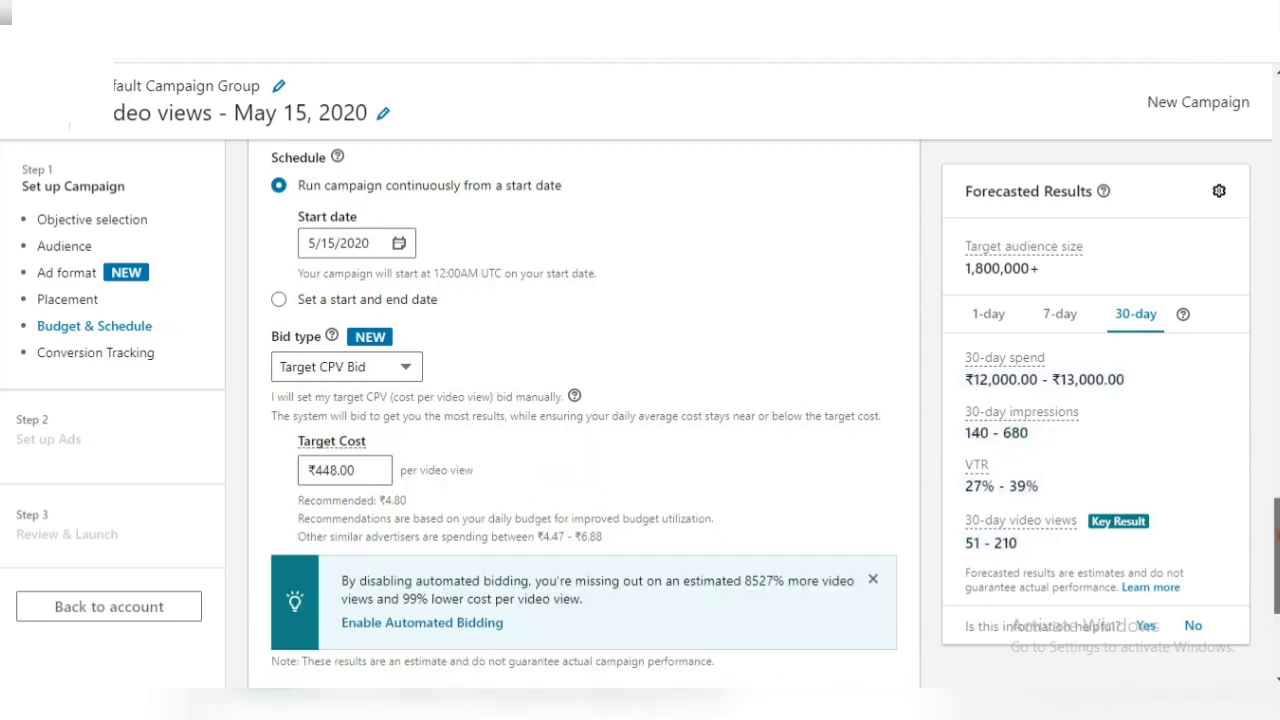
# Add a new conversion to the campaign with the Download action type and an estimated value of ₹3.00.
pyautogui.scroll(-2, 978, 490)
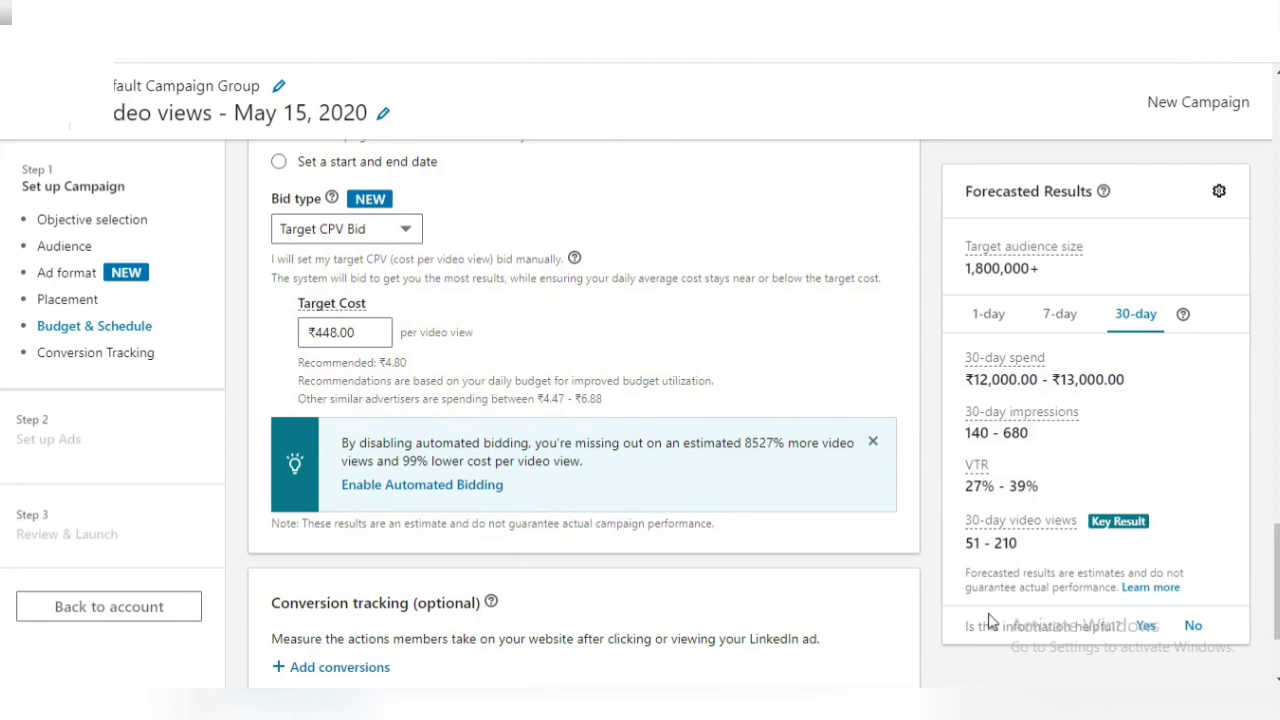
pyautogui.scroll(-2, 1189, 640)
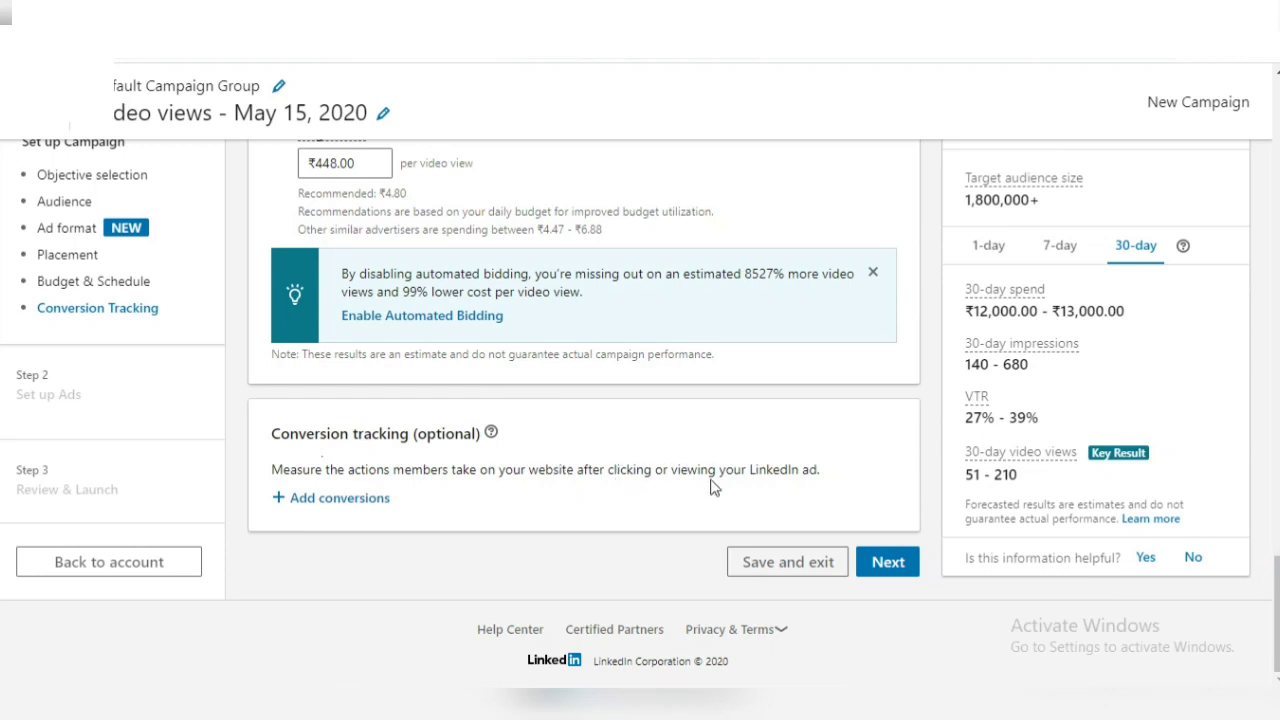
pyautogui.click(366, 500)
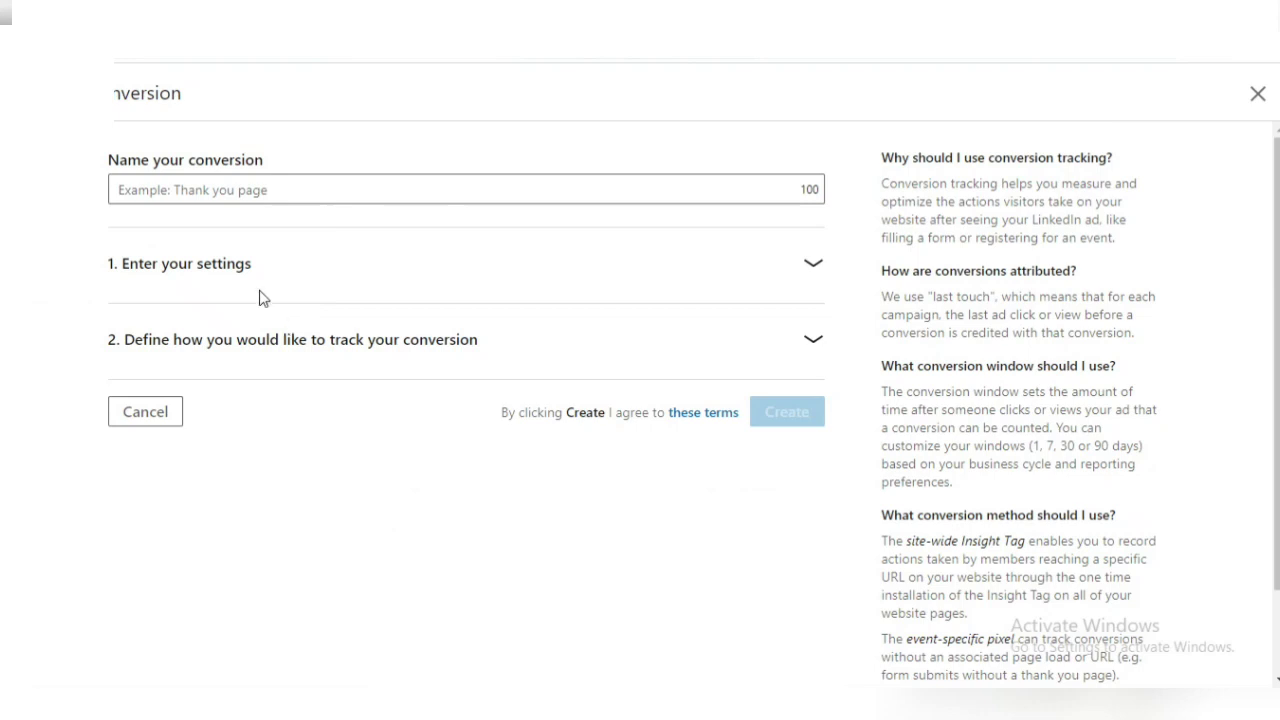
pyautogui.click(811, 264)
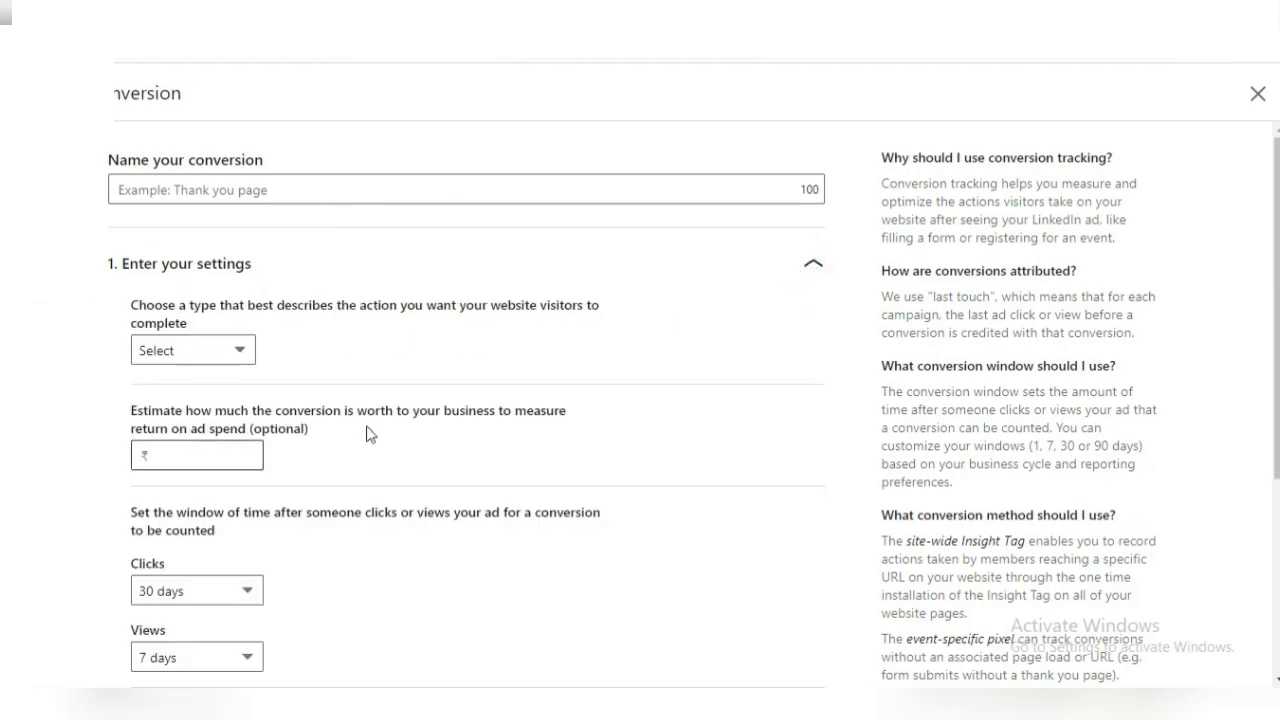
pyautogui.click(228, 353)
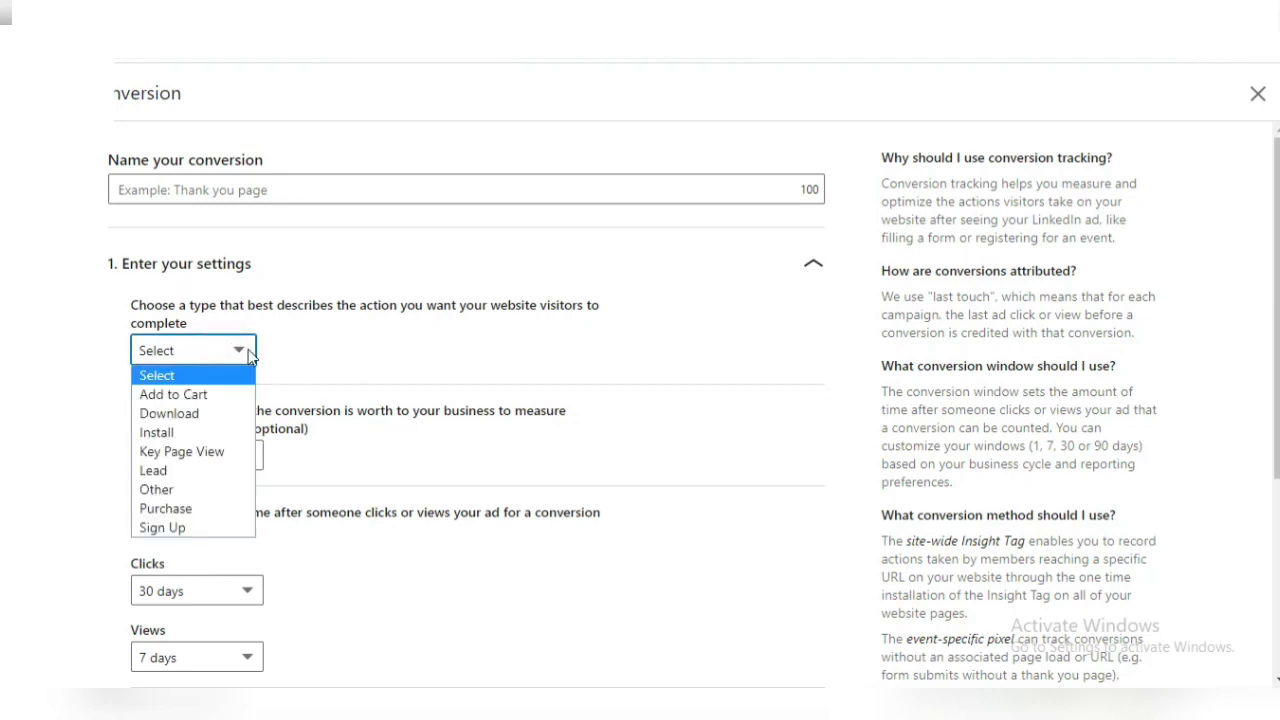
pyautogui.click(201, 413)
pyautogui.click(228, 442)
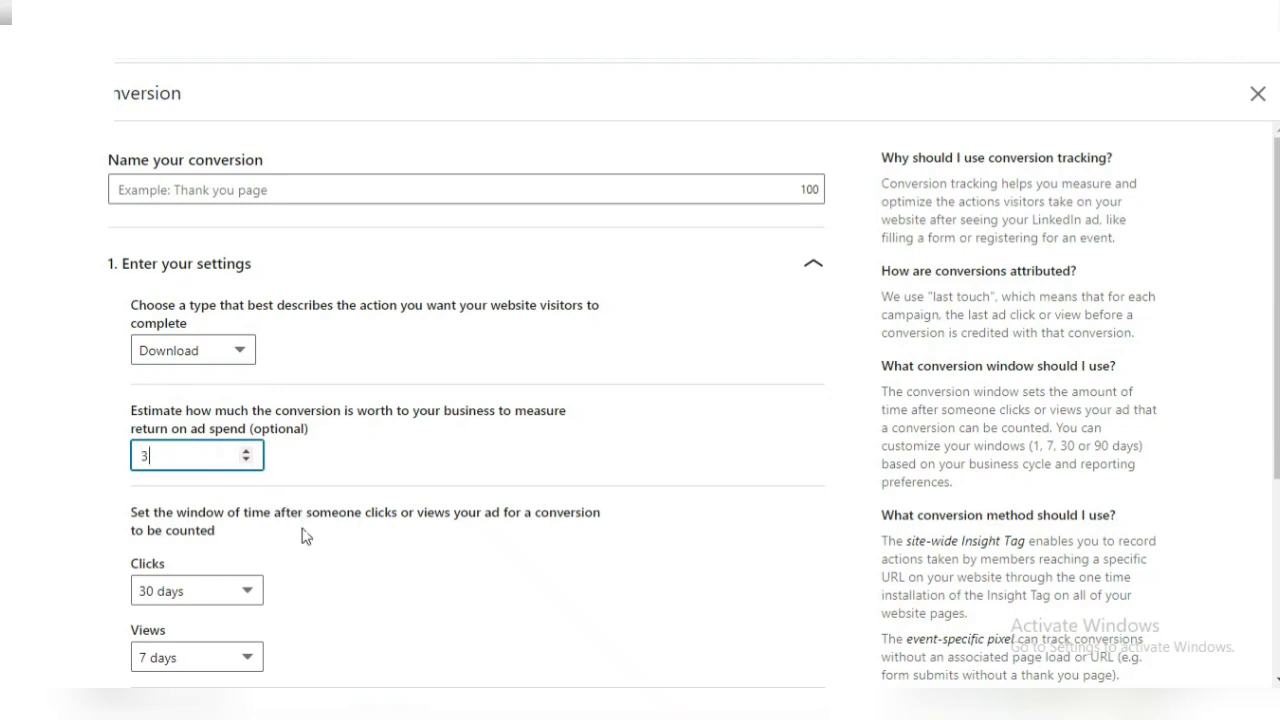
pyautogui.click(331, 577)
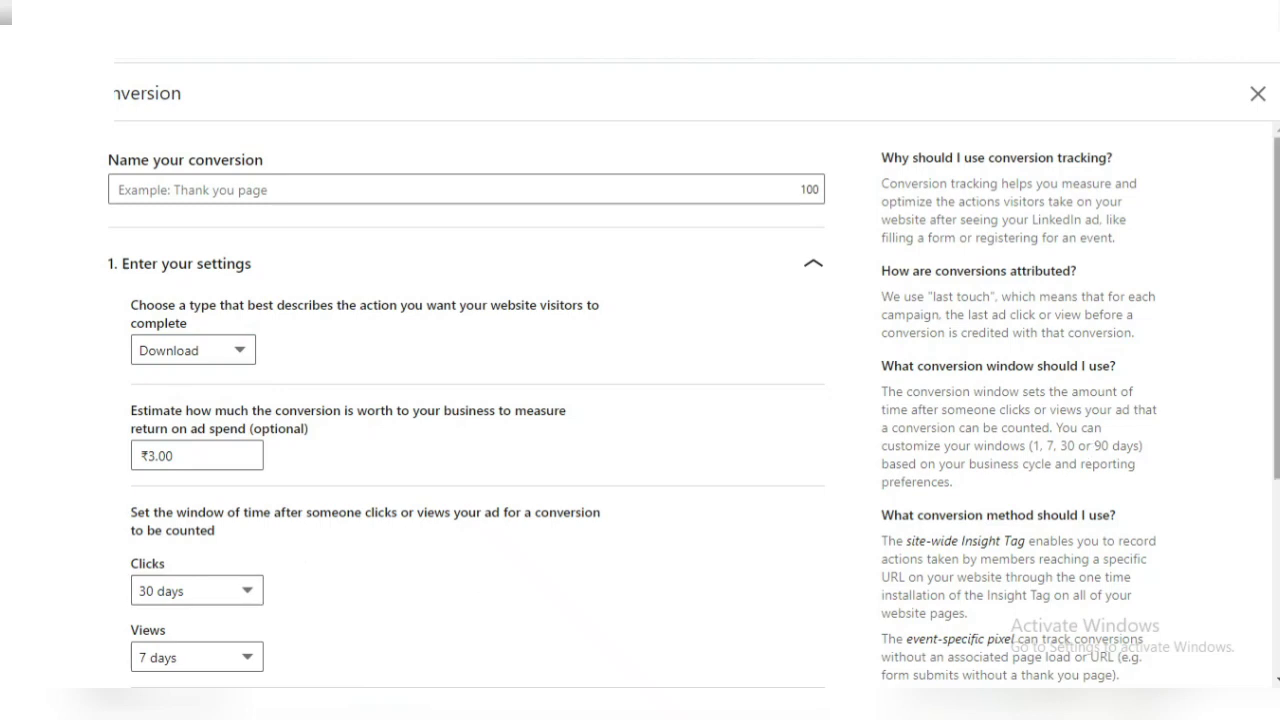
# Define site-wide Insight Tag tracking for URLs starting with "techieinfo tech jobupdates.com".
pyautogui.scroll(-2, 1139, 440)
pyautogui.scroll(-3, 1273, 570)
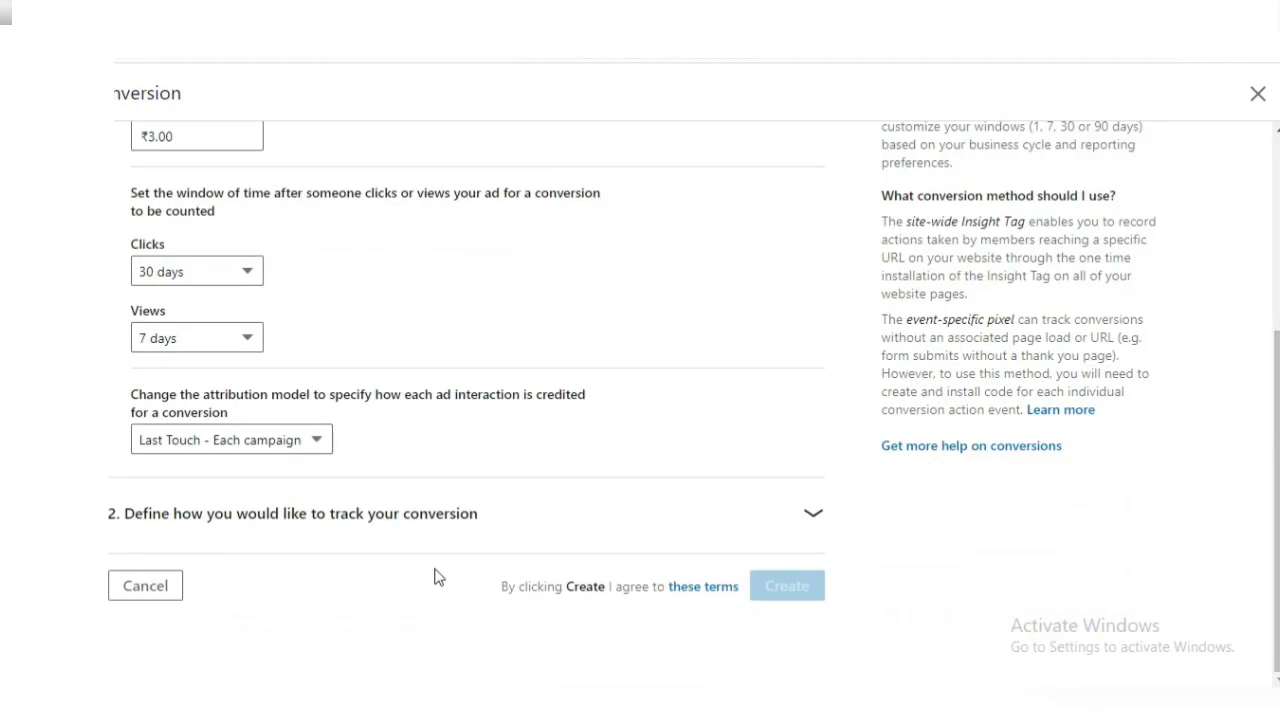
pyautogui.click(795, 496)
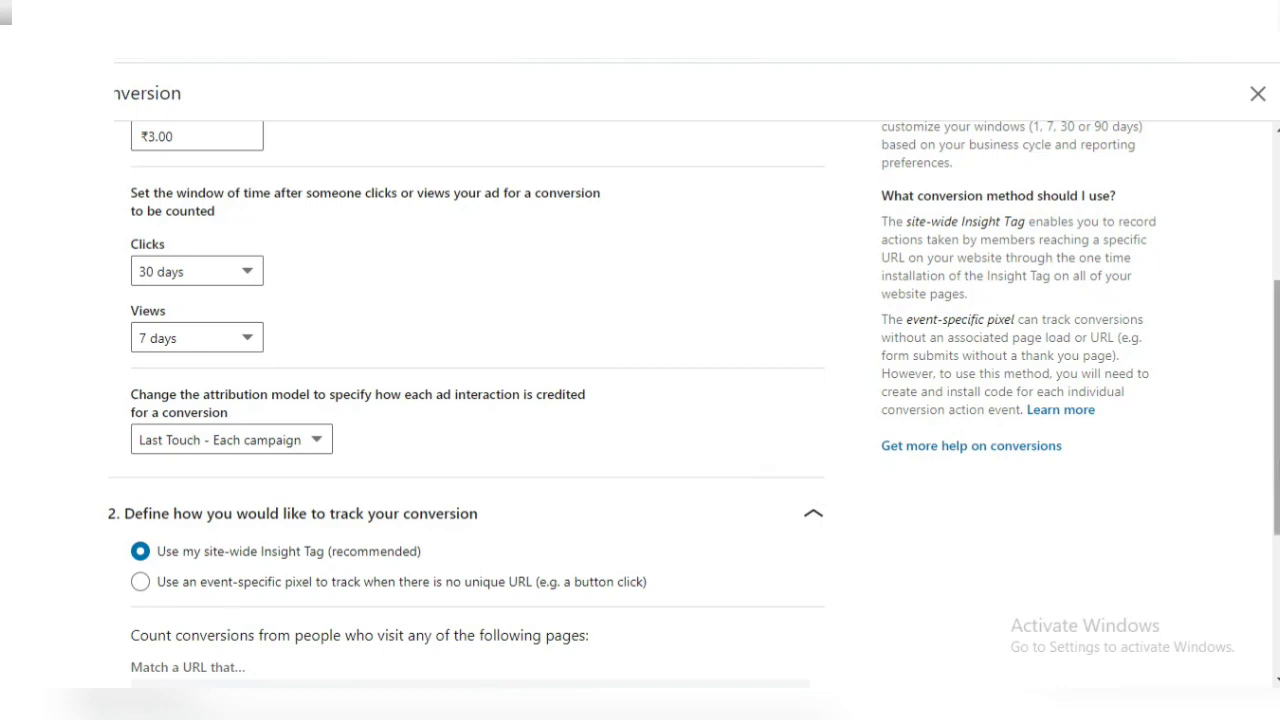
pyautogui.scroll(-1, 1187, 518)
pyautogui.click(395, 591)
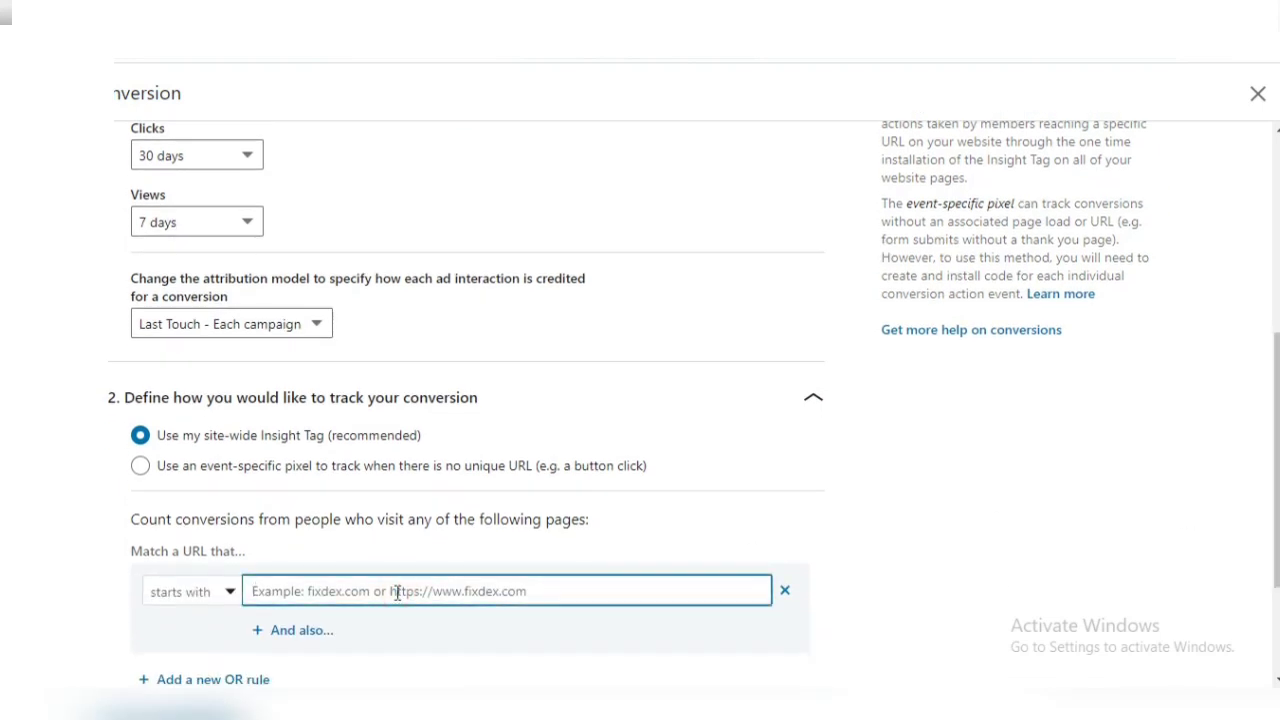
pyautogui.write('tec')
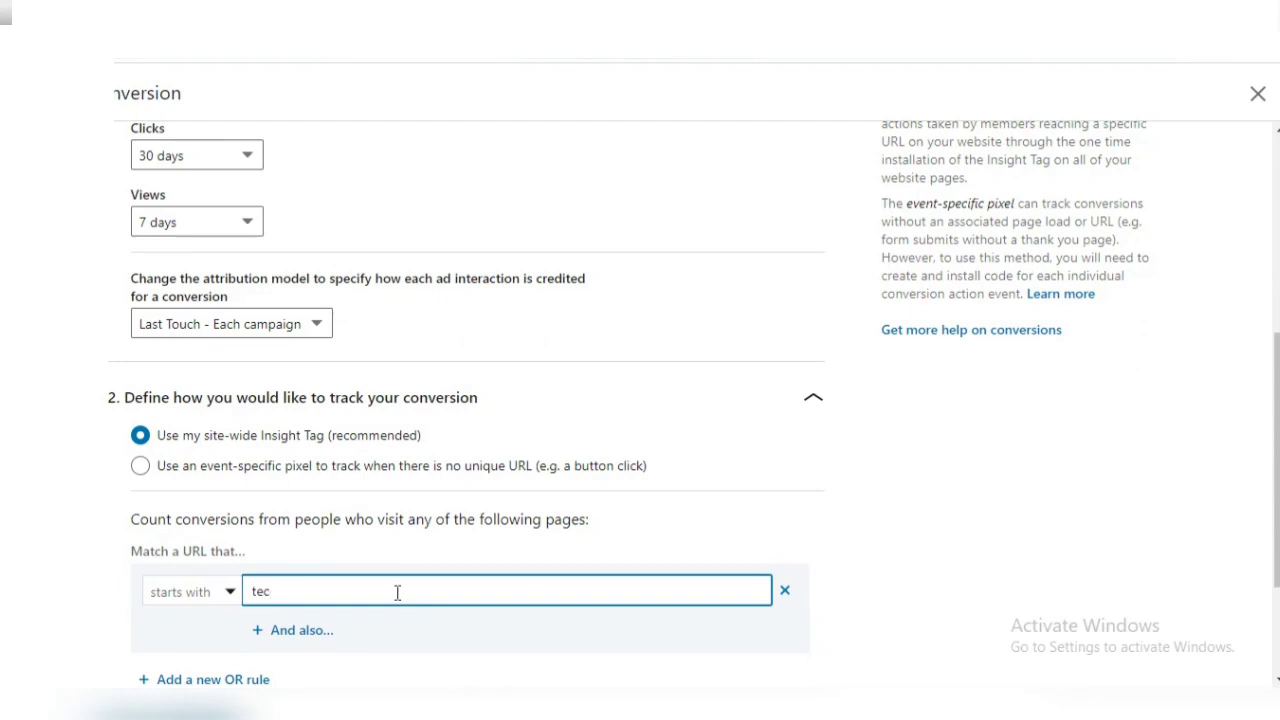
pyautogui.write('hieinfo tech jobupdates.com')
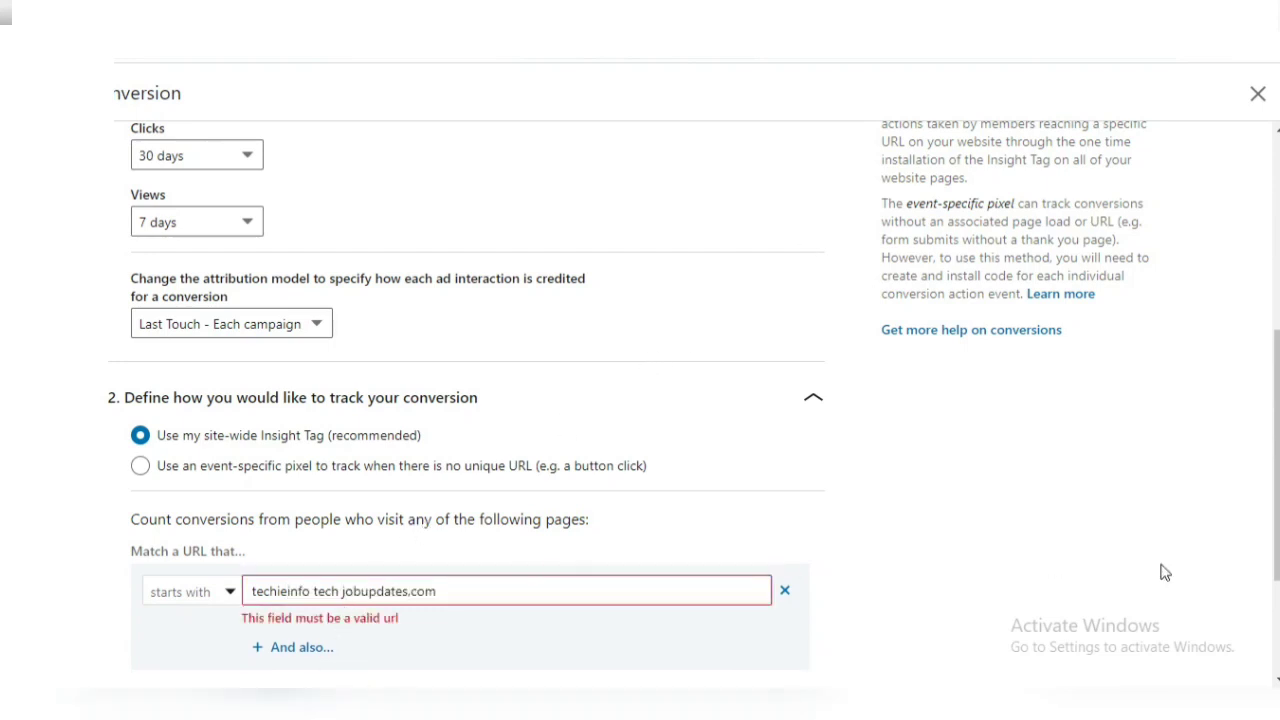
# Remove the spaces from the conversion's tracked URL so it reads techieinfotechjobupdates.com.
pyautogui.scroll(-2, 1268, 540)
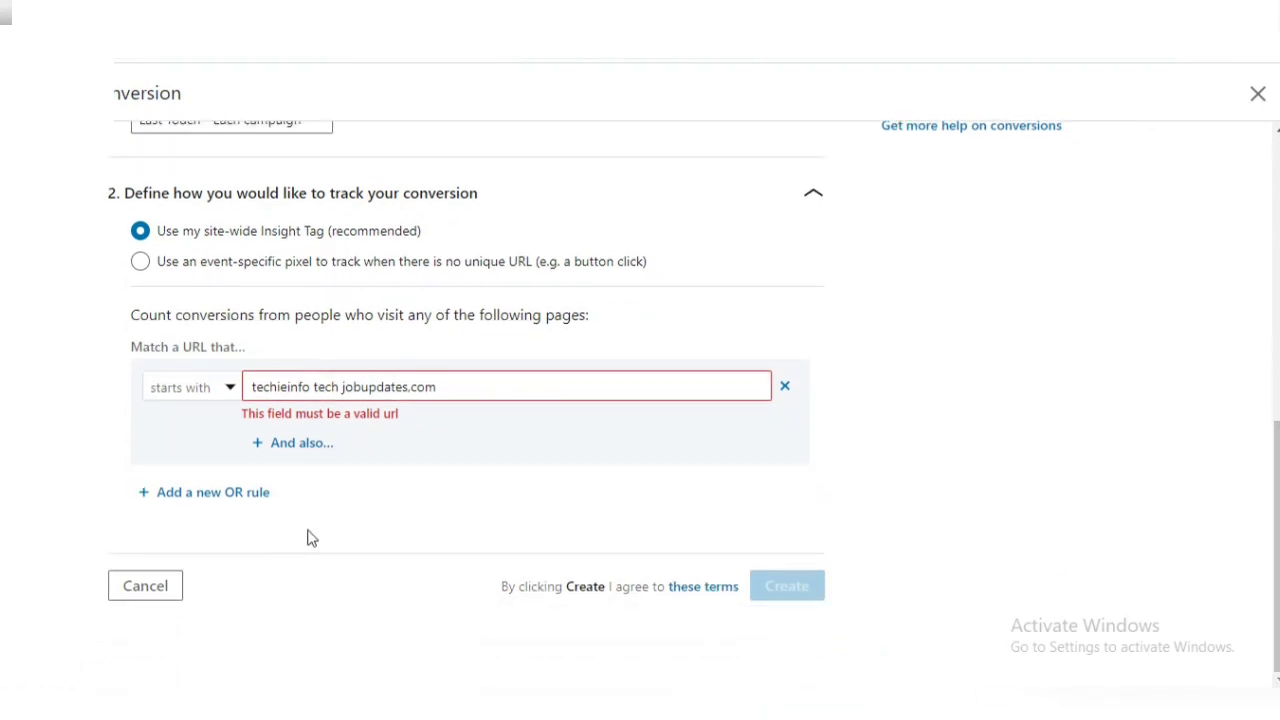
pyautogui.click(413, 387)
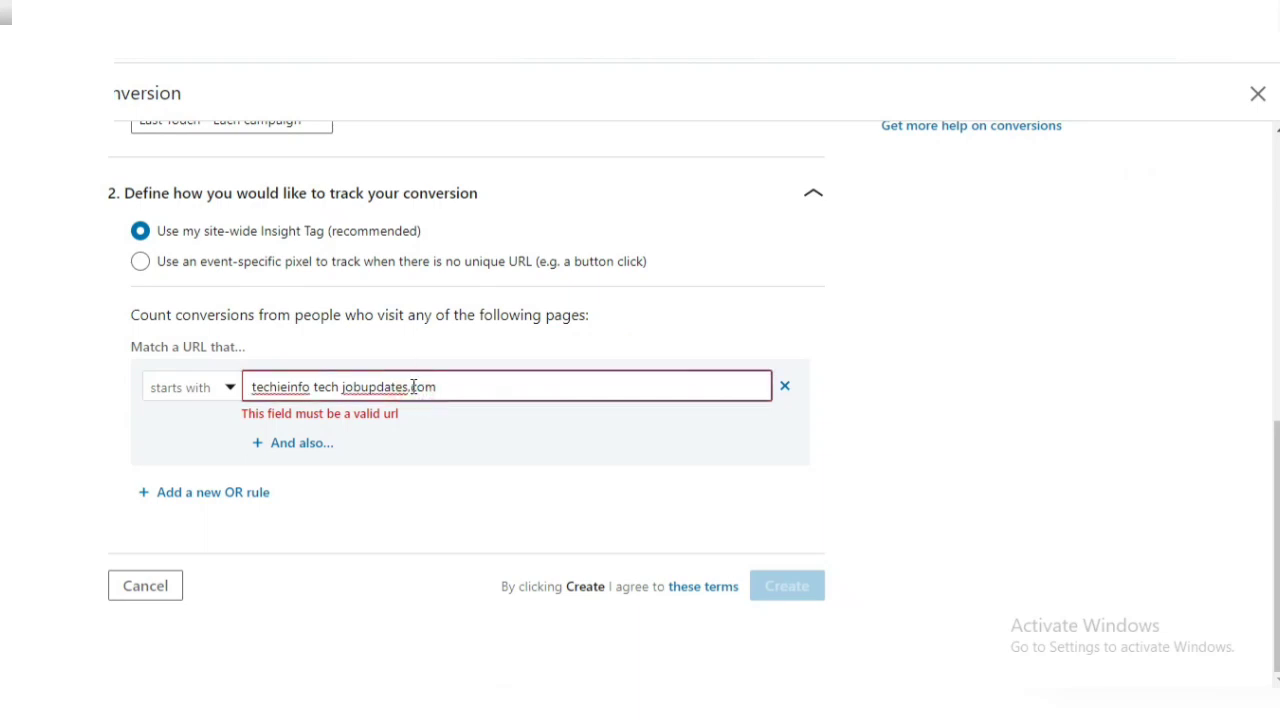
pyautogui.press('BackSpace')
pyautogui.click(519, 515)
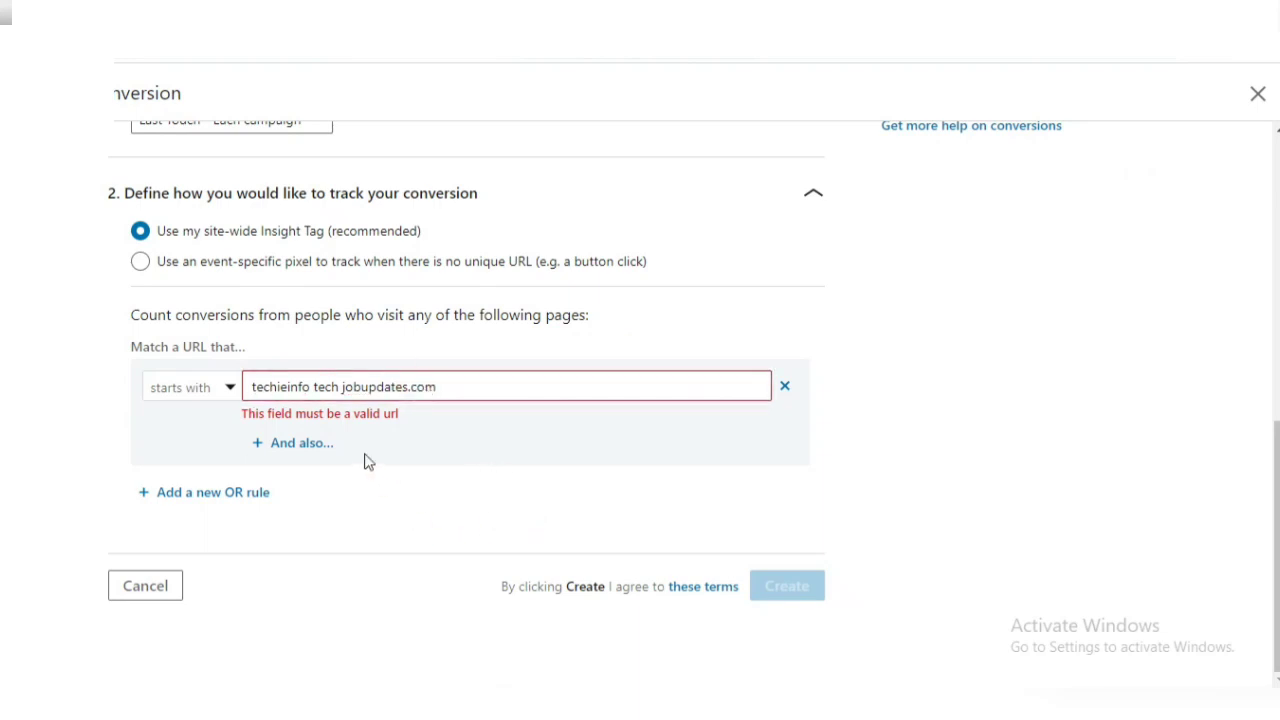
pyautogui.click(345, 387)
pyautogui.press('BackSpace')
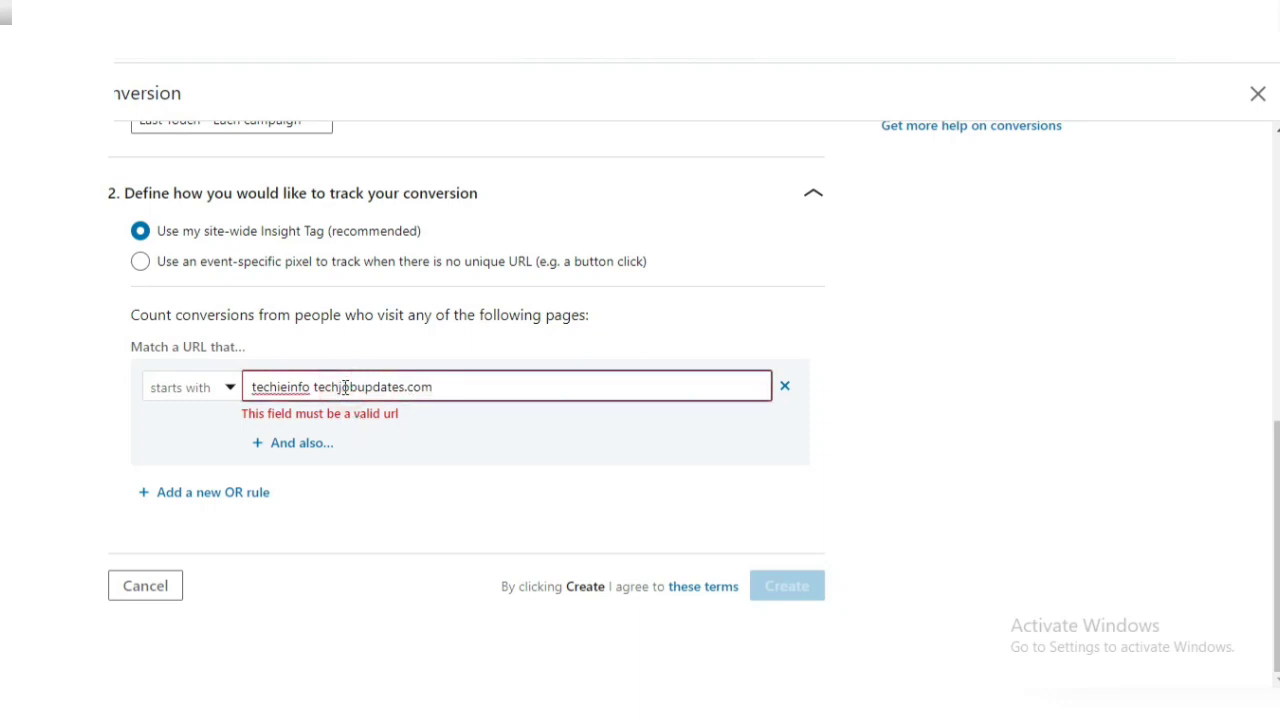
pyautogui.click(319, 387)
pyautogui.click(315, 387)
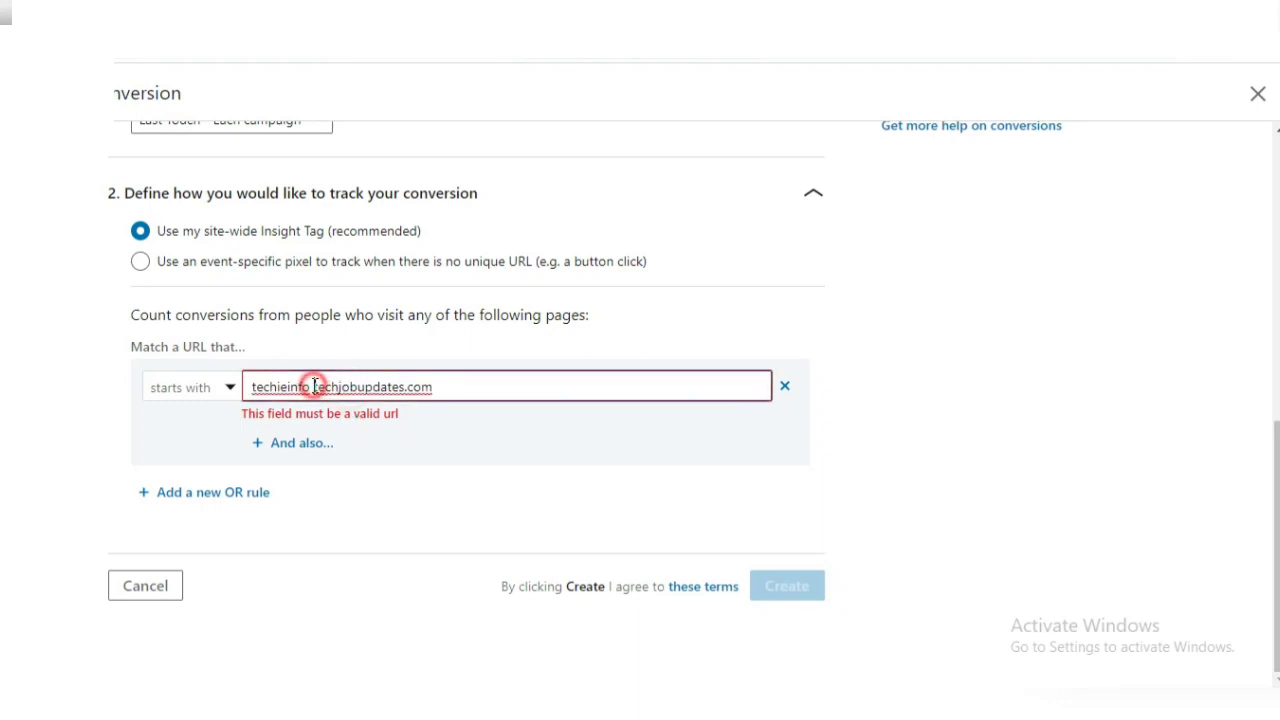
pyautogui.press('BackSpace')
pyautogui.click(475, 528)
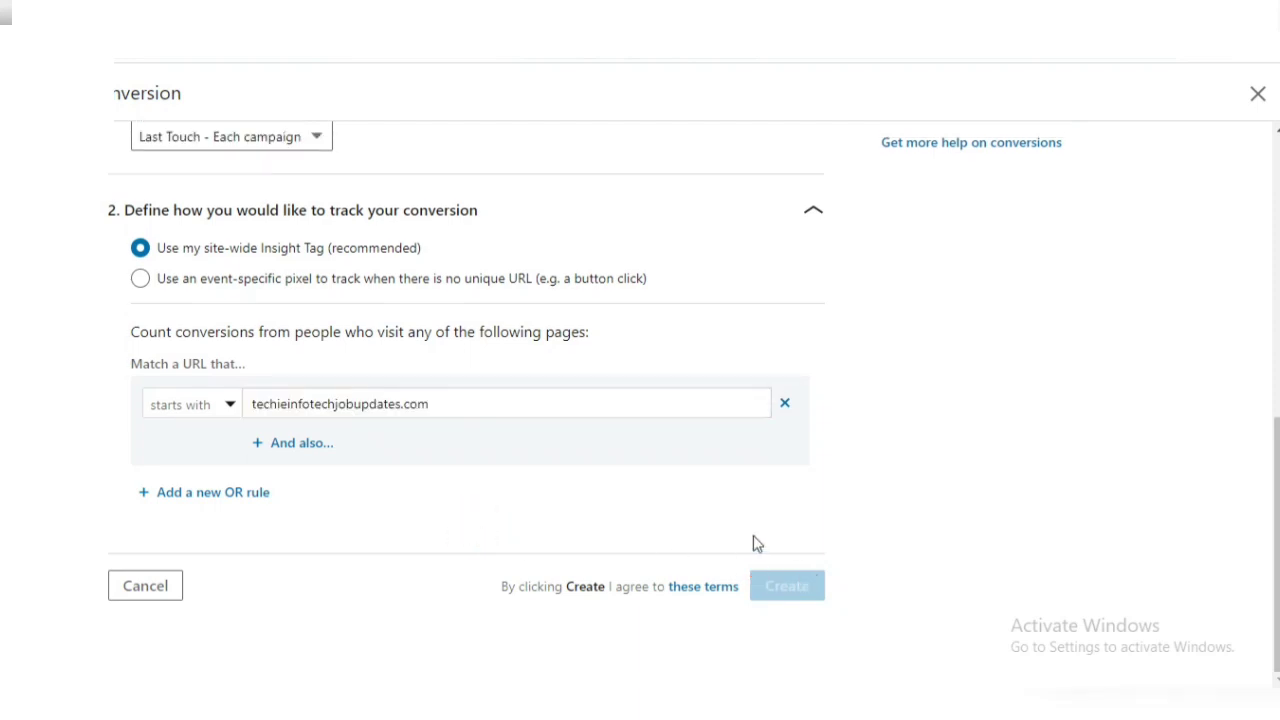
# Name the conversion "thanks" and create it.
pyautogui.scroll(3, 475, 528)
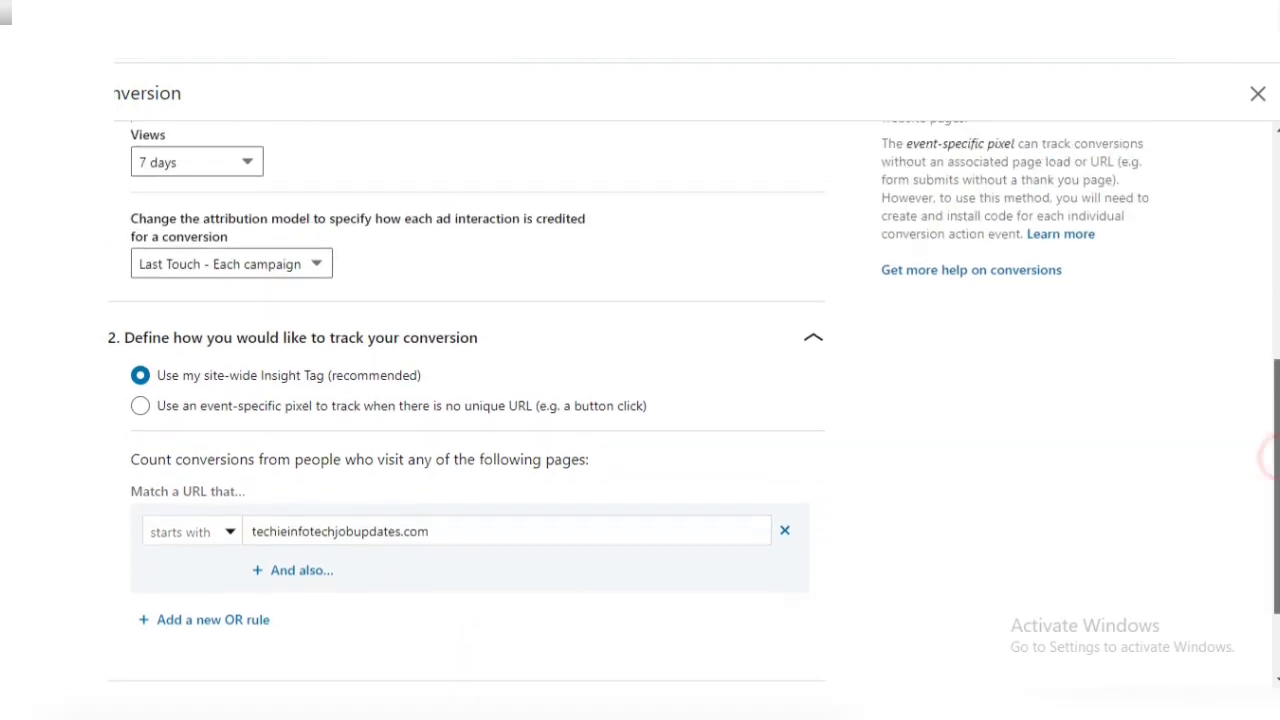
pyautogui.scroll(6, 475, 416)
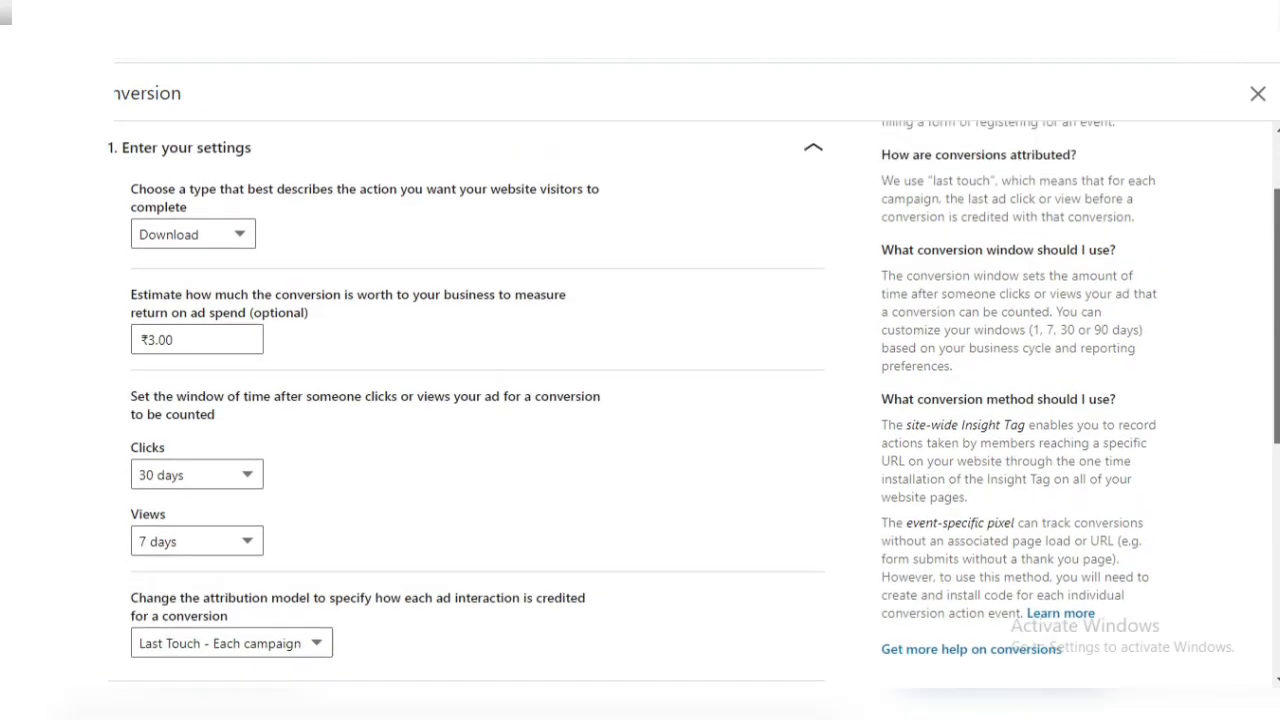
pyautogui.scroll(2, 475, 416)
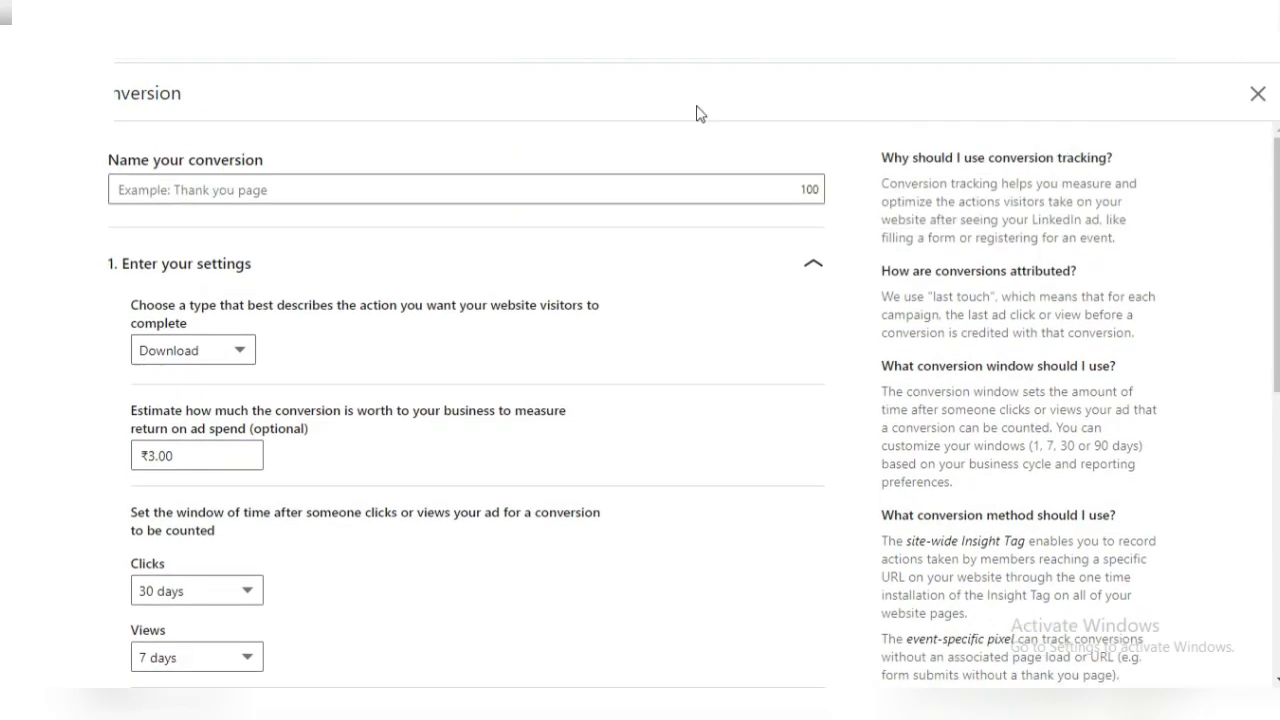
pyautogui.click(536, 188)
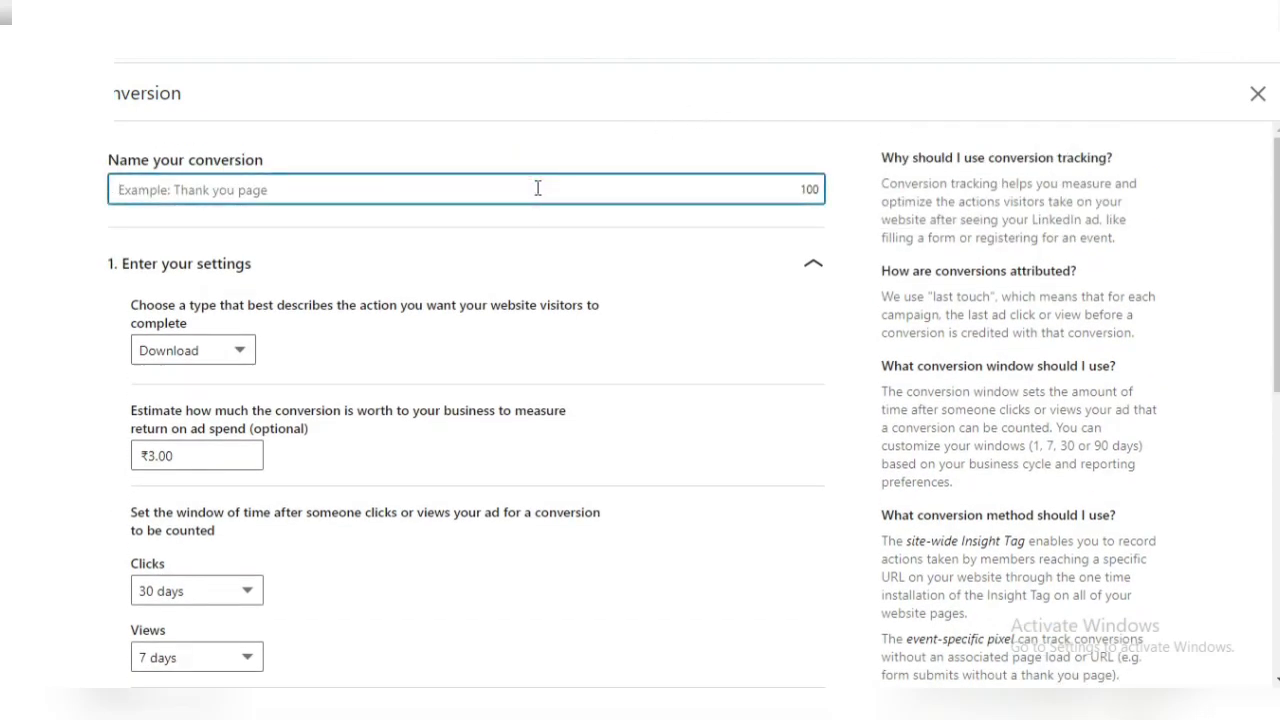
pyautogui.write('thanks')
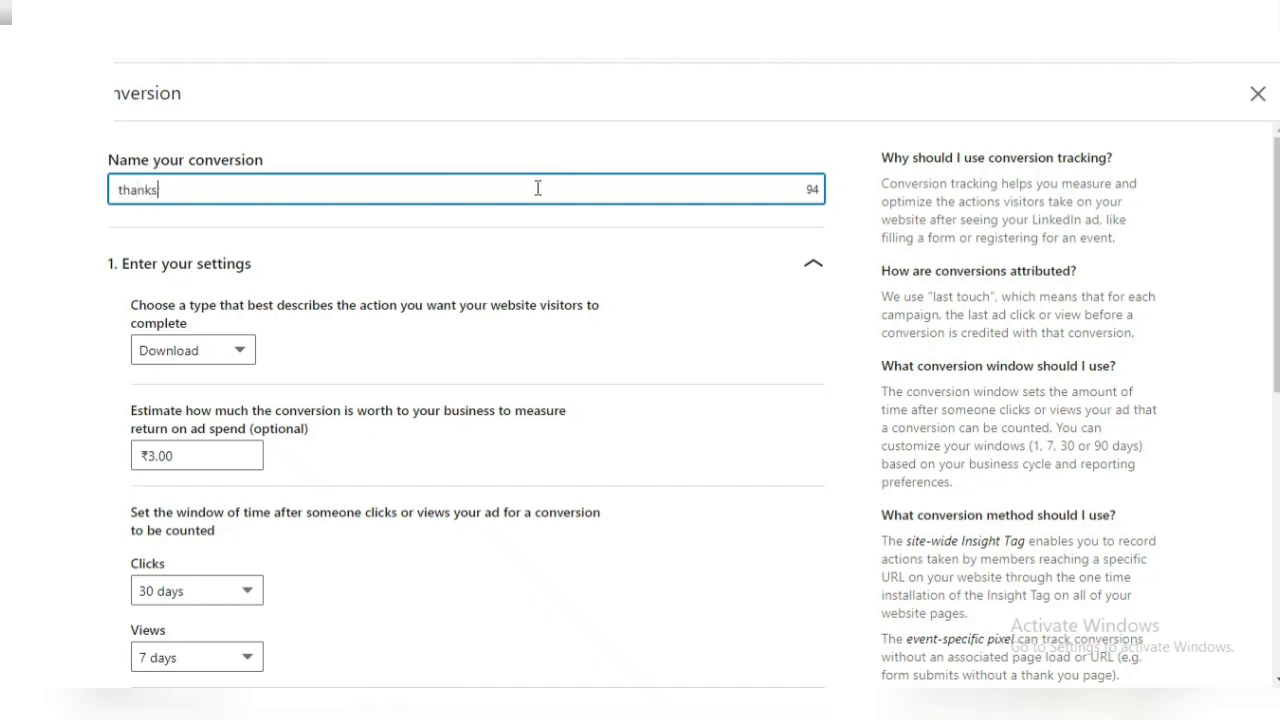
pyautogui.scroll(-6, 640, 420)
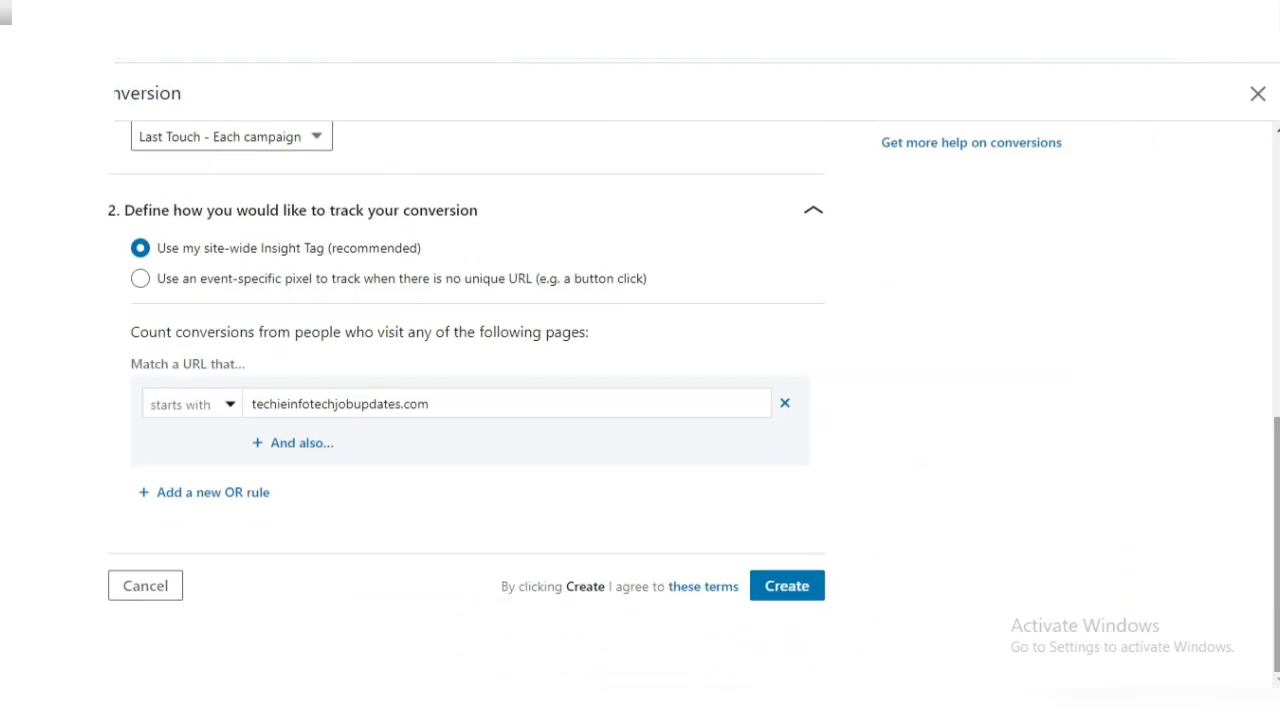
pyautogui.click(790, 590)
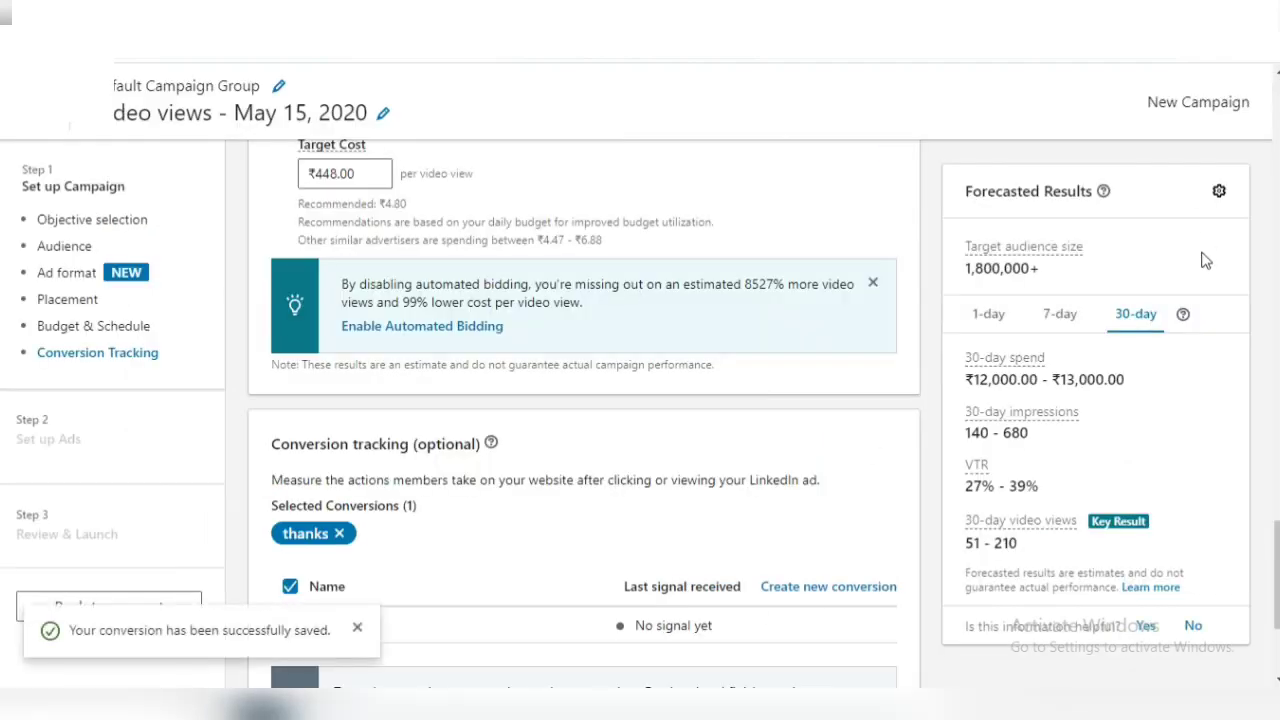
# Check the campaign's budget, schedule and conversion settings, then save the campaign and continue to ad setup.
pyautogui.scroll(-3, 810, 678)
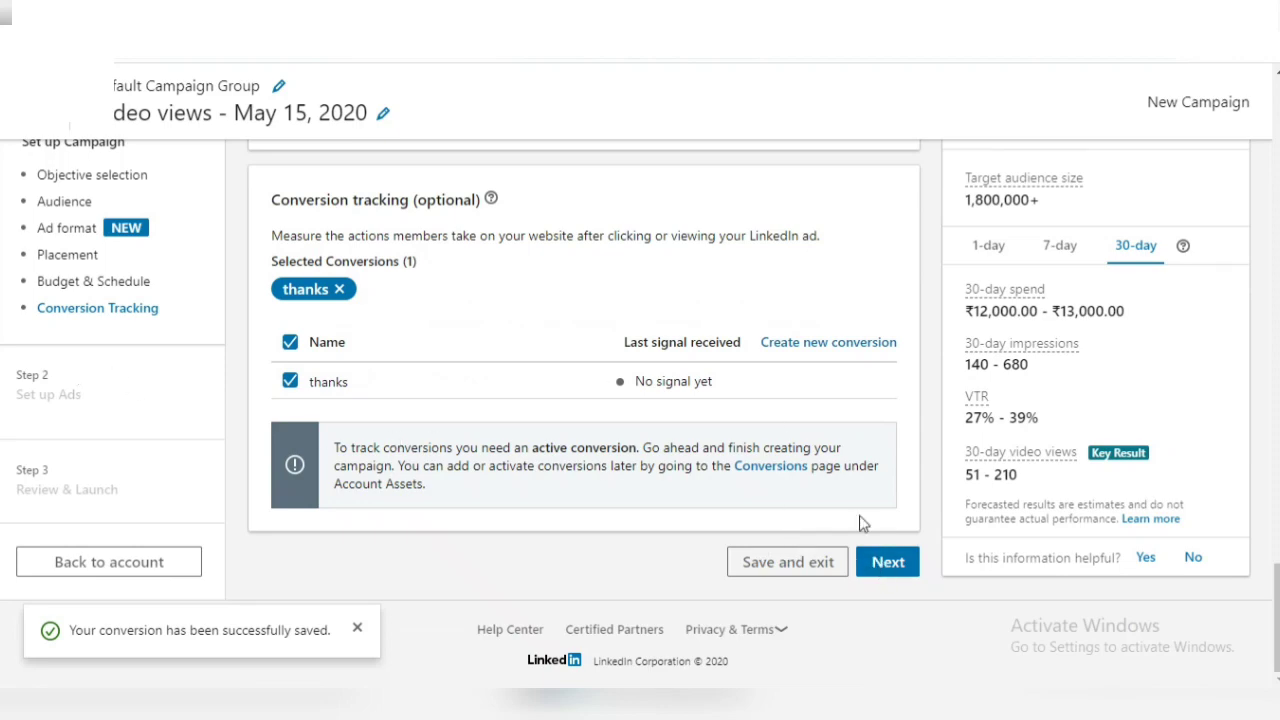
pyautogui.scroll(5, 1268, 616)
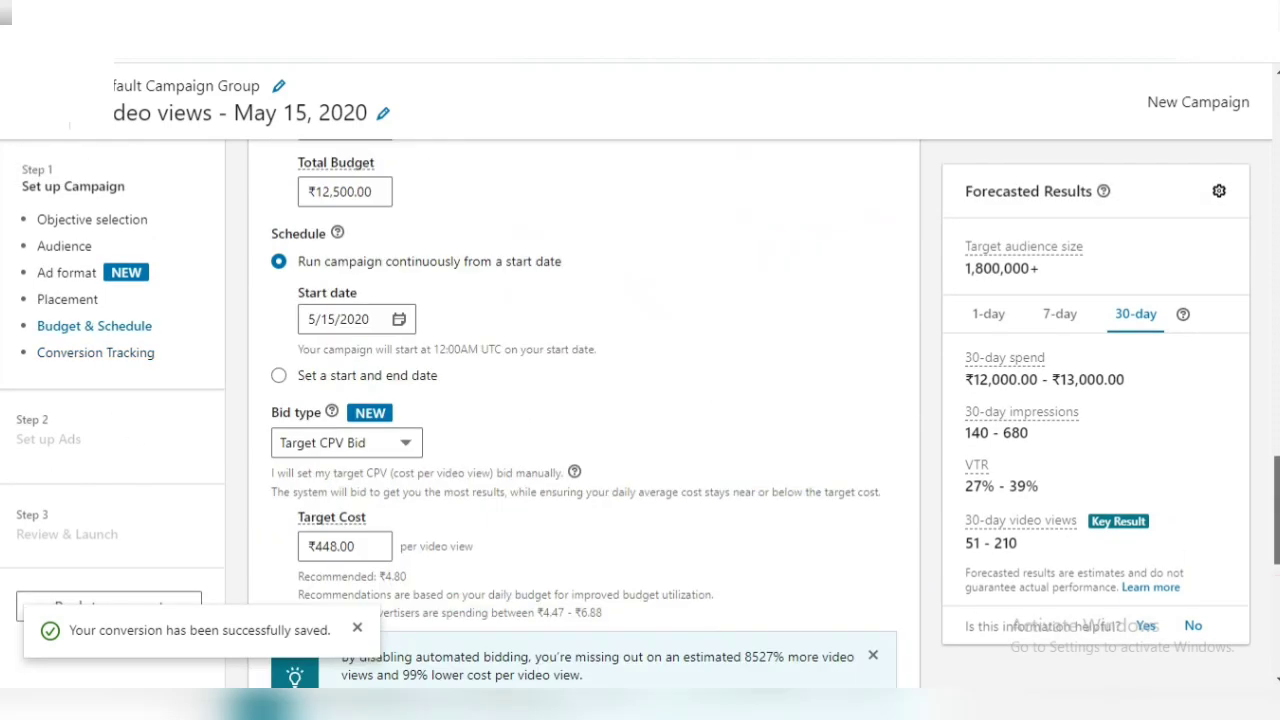
pyautogui.scroll(3, 1268, 560)
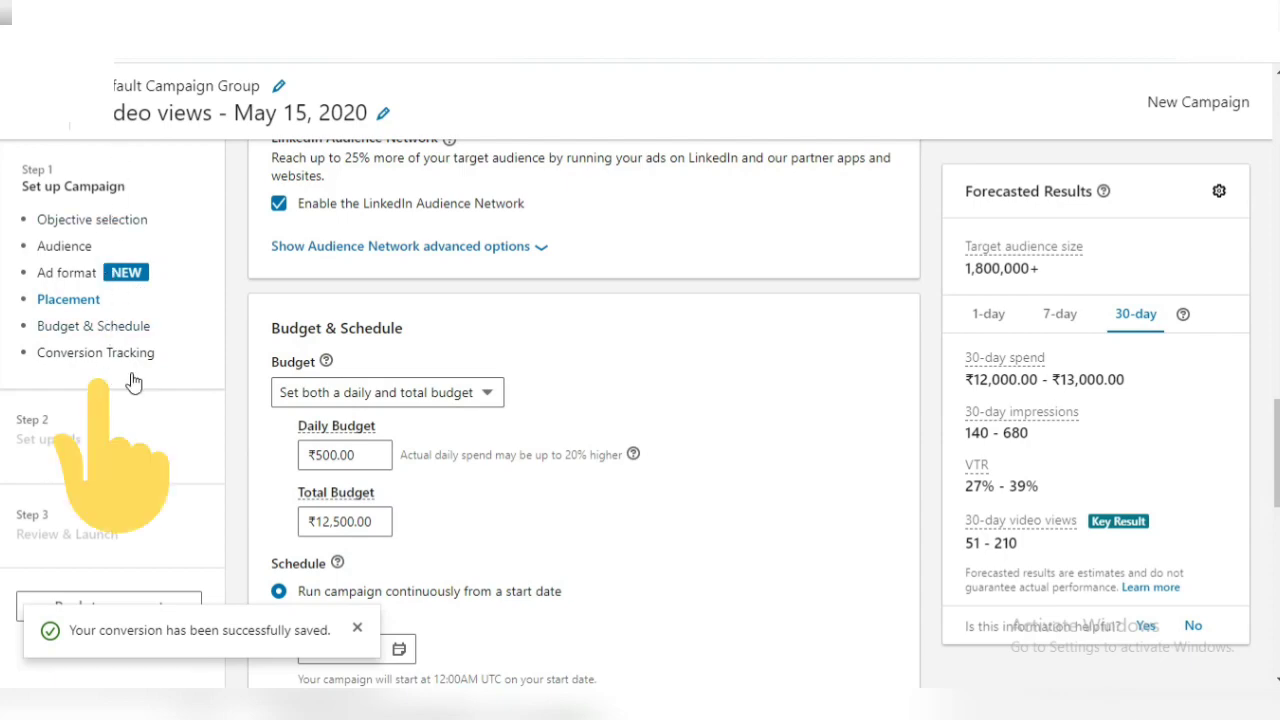
pyautogui.scroll(-3, 1268, 420)
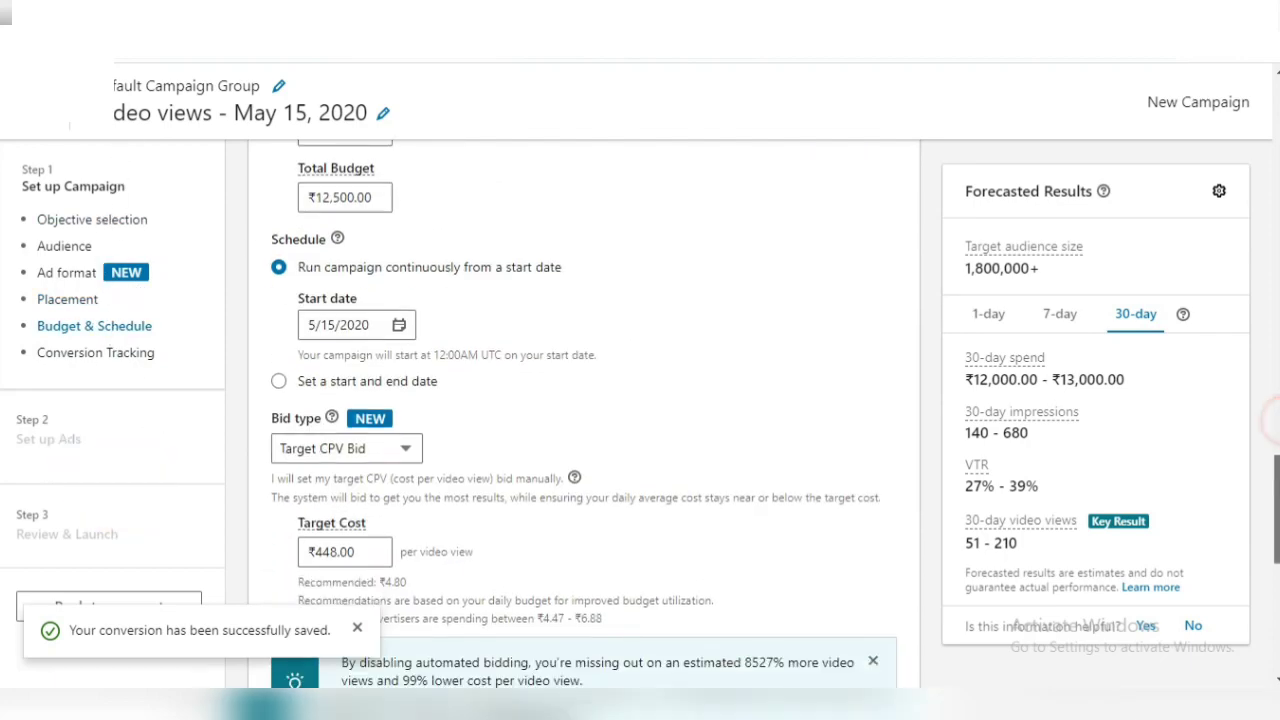
pyautogui.scroll(-6, 1268, 420)
pyautogui.click(890, 562)
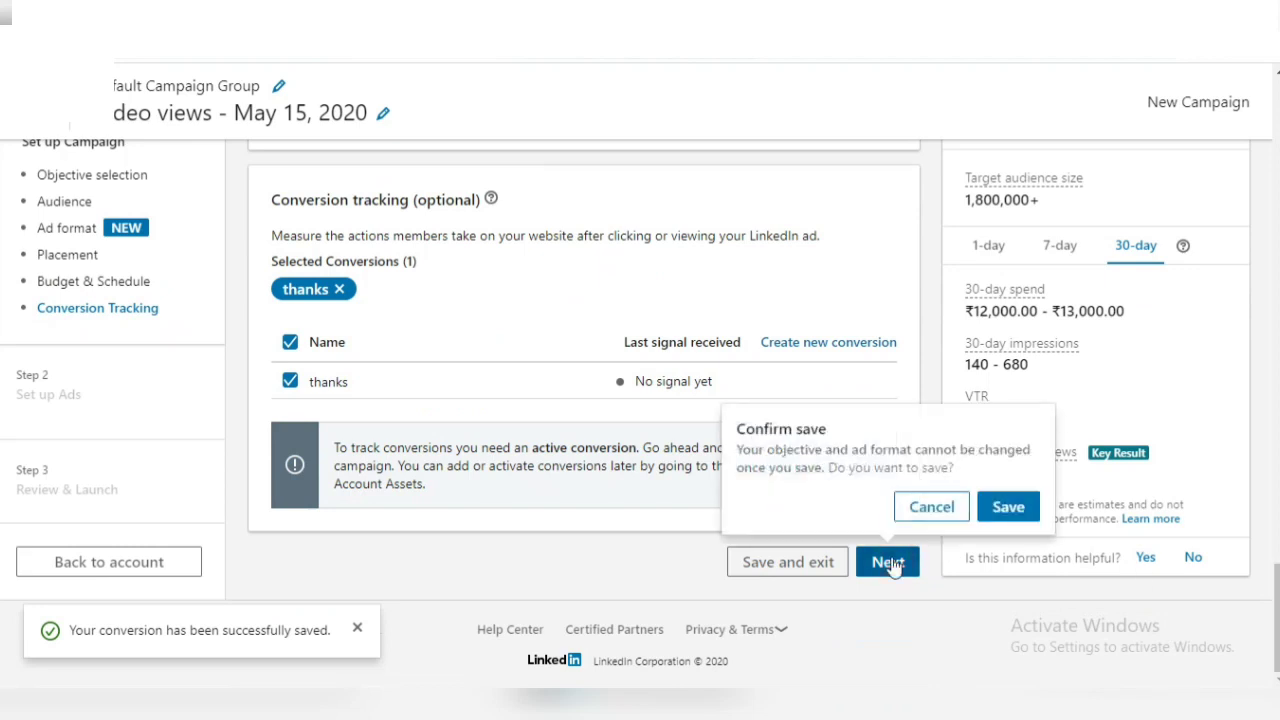
pyautogui.click(1007, 509)
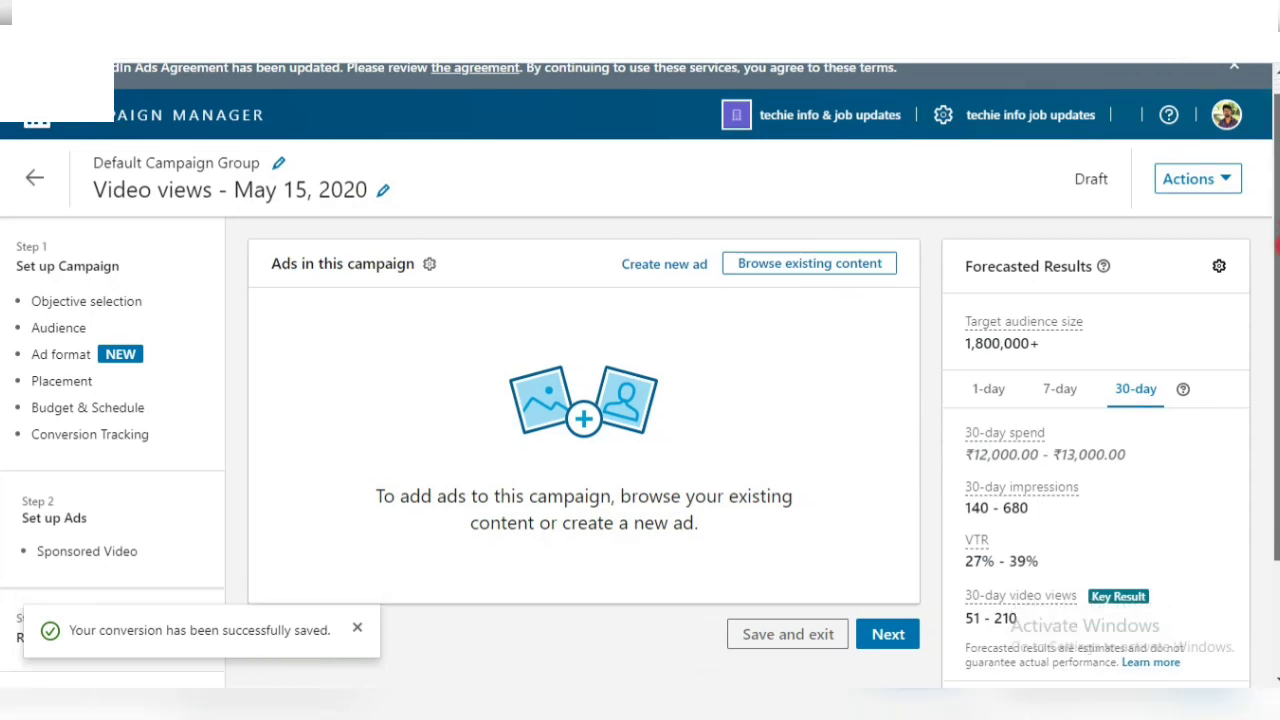
# Start a new ad with the video file IntroText_20200416_124314.mp4 and name it "techie".
pyautogui.scroll(-1, 584, 400)
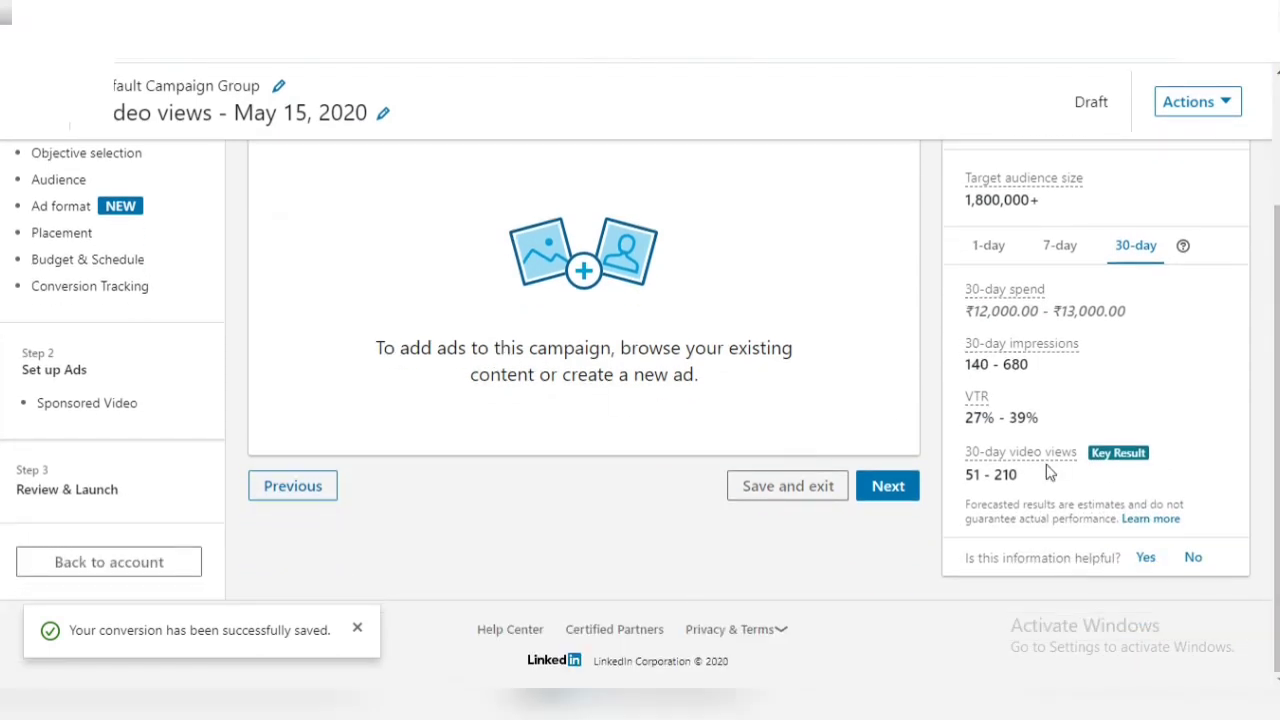
pyautogui.scroll(2, 1235, 450)
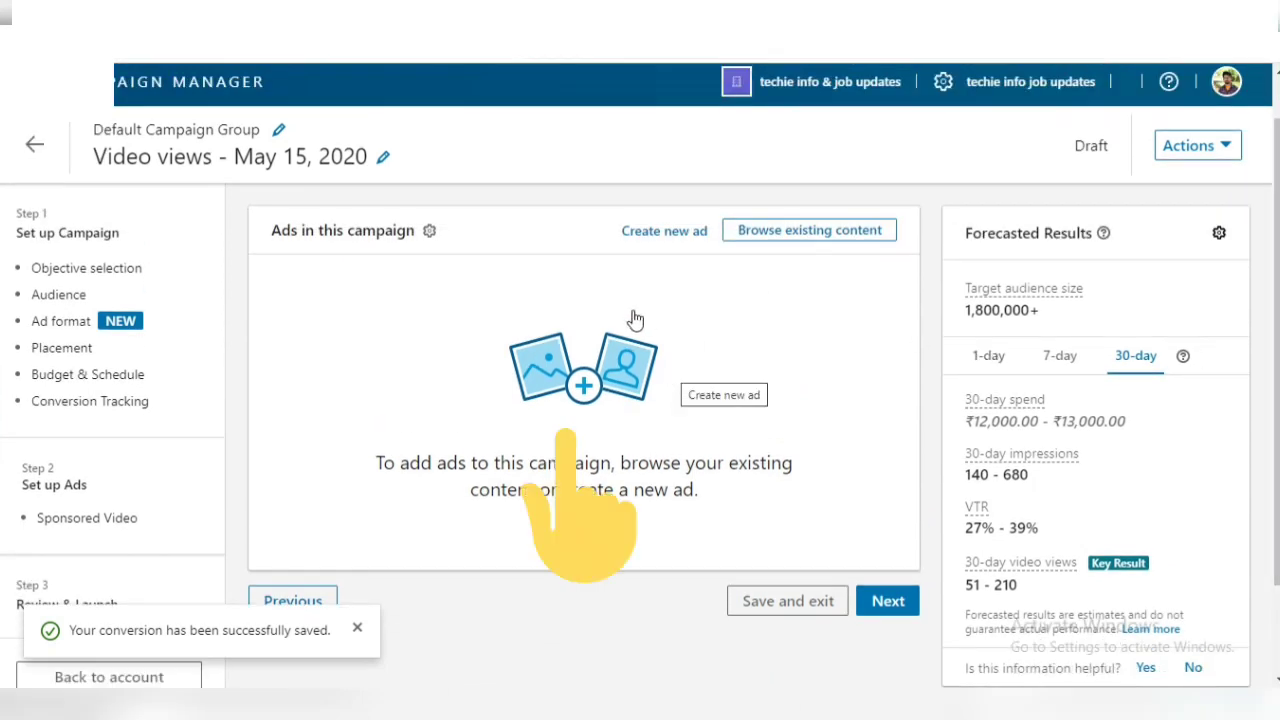
pyautogui.click(592, 398)
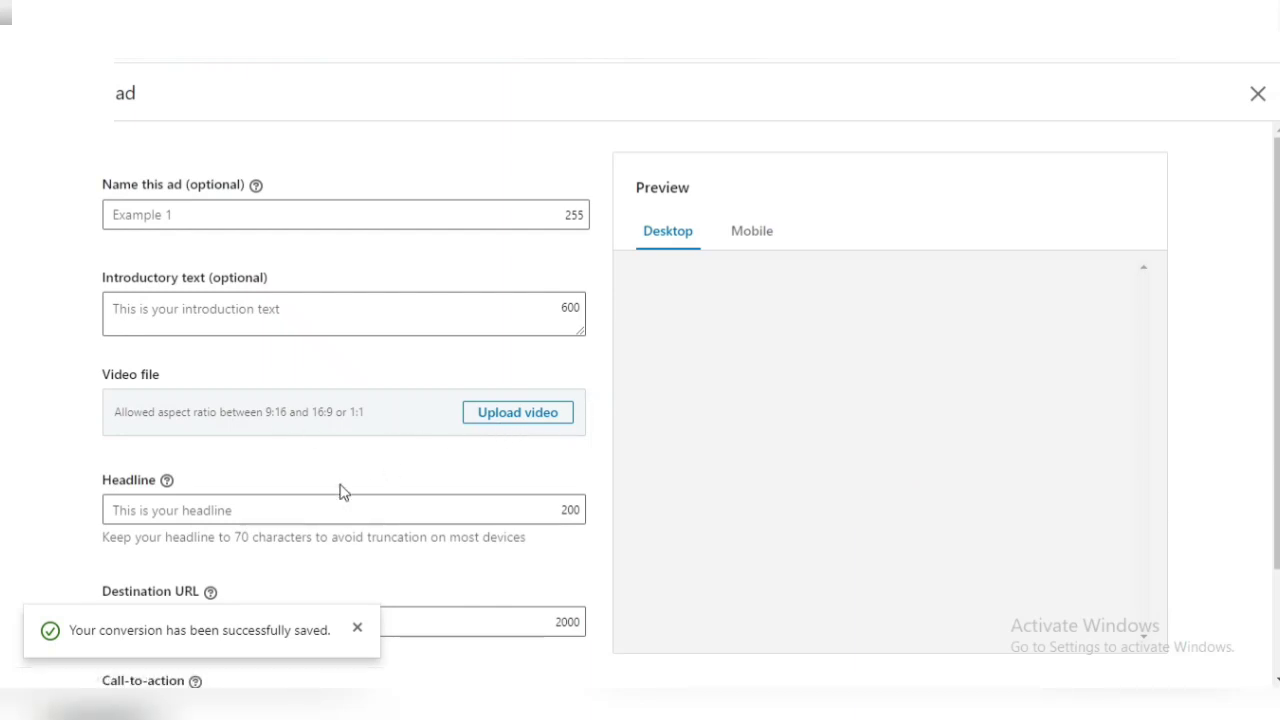
pyautogui.click(266, 314)
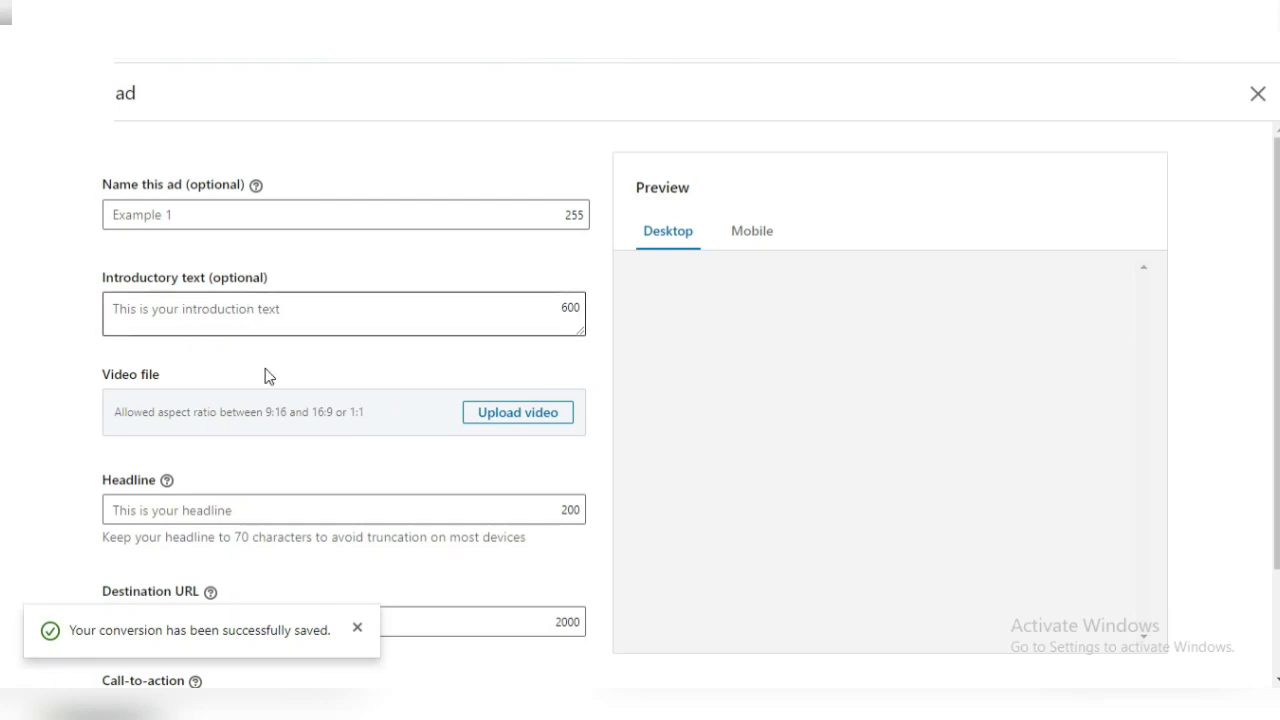
pyautogui.click(528, 416)
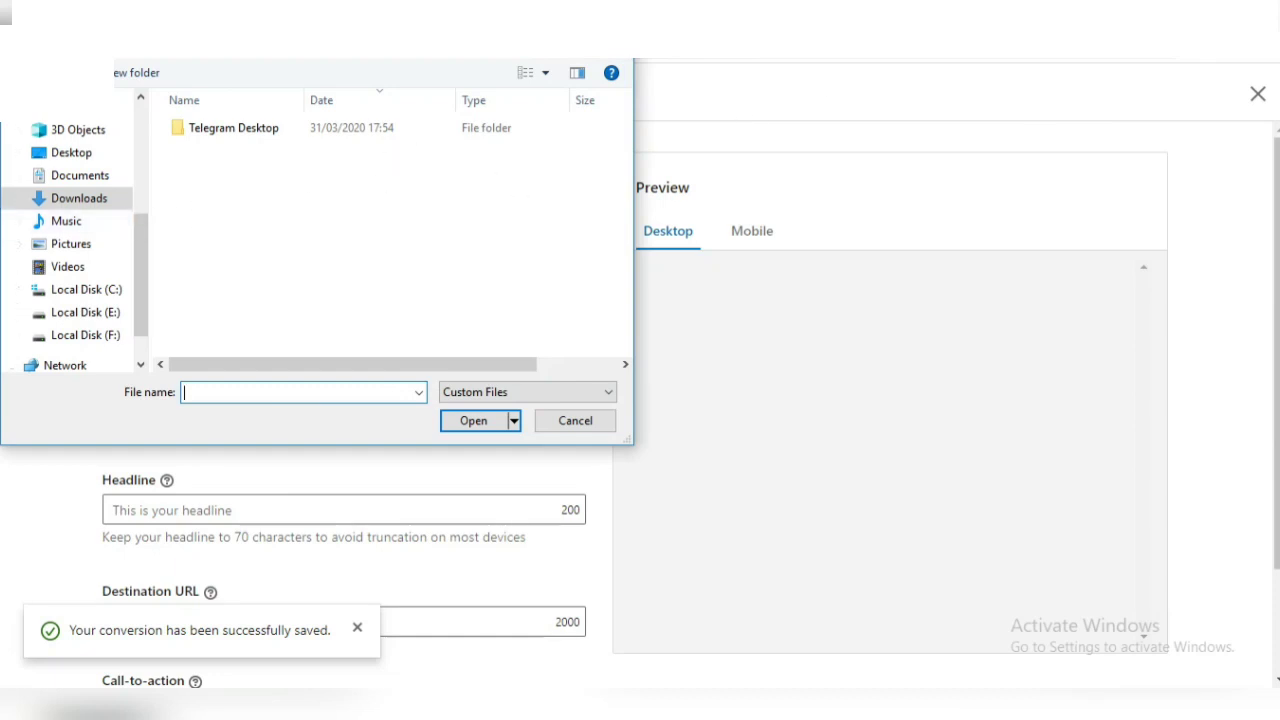
pyautogui.press('Escape')
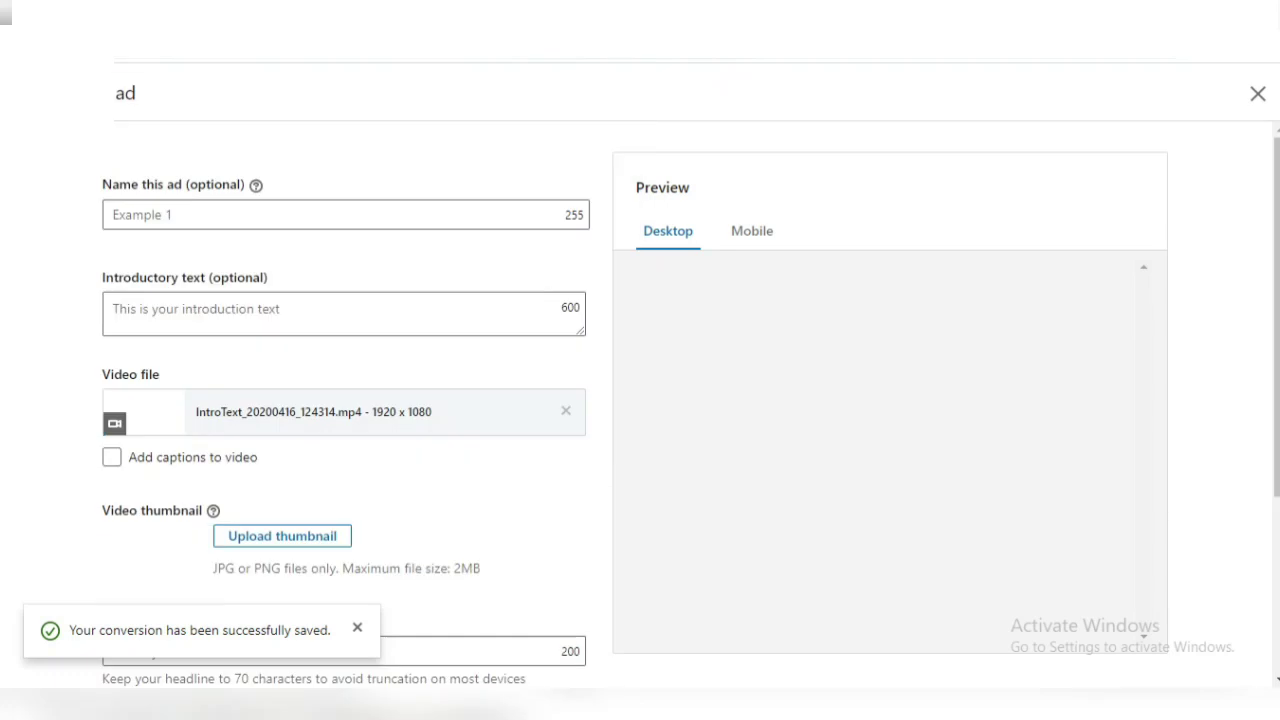
pyautogui.click(291, 228)
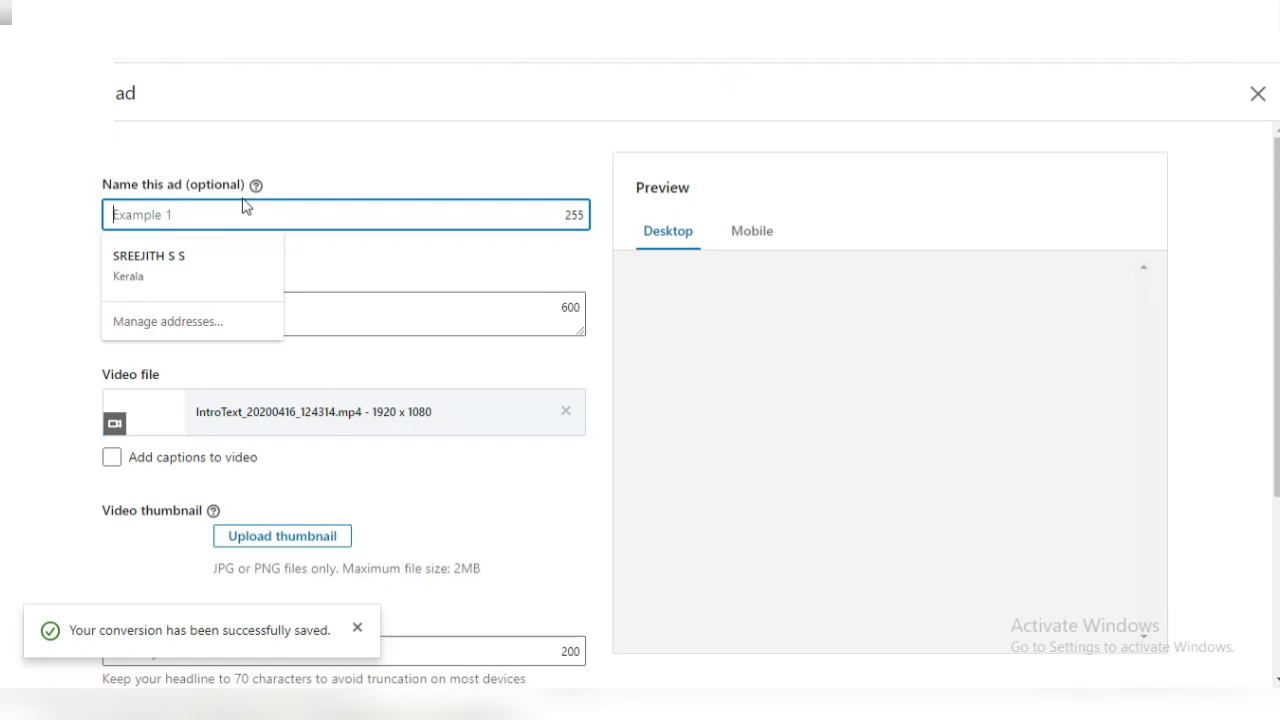
pyautogui.write('techie')
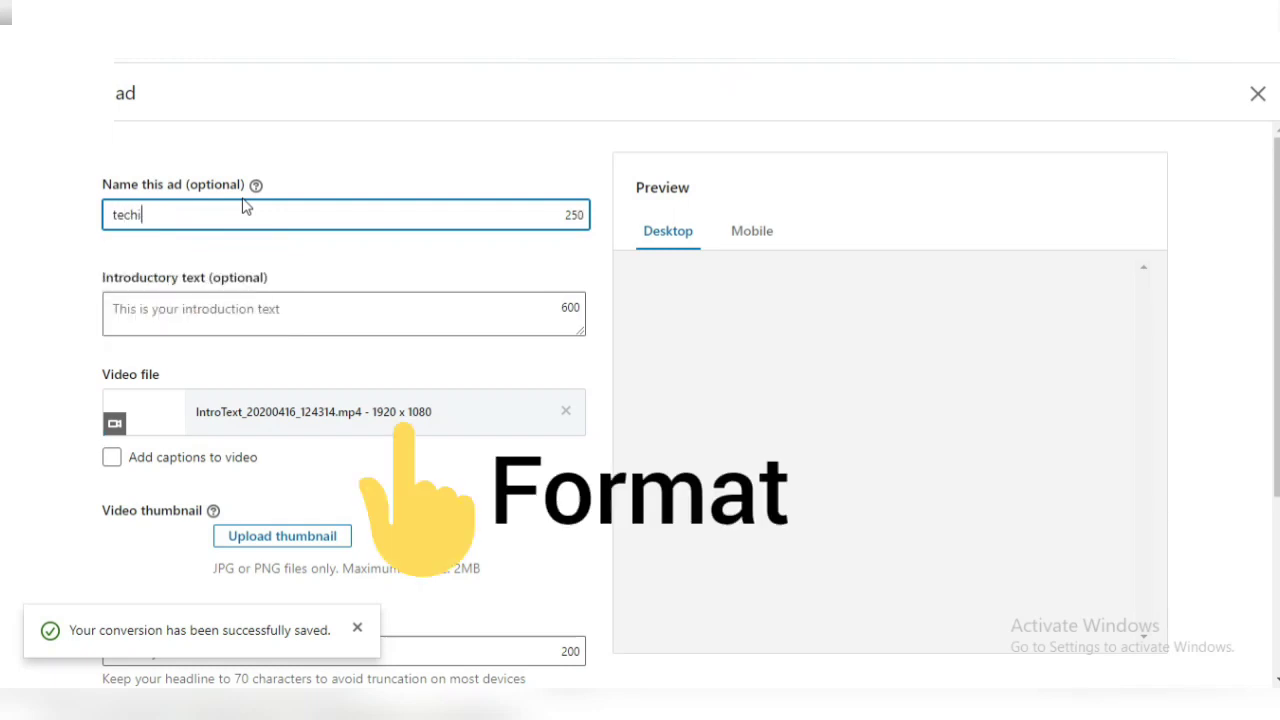
# Enter the introductory text "techie info job updates is a channel ..job updation and digital marking channel" and add a video thumbnail.
pyautogui.click(215, 300)
pyautogui.write('tec')
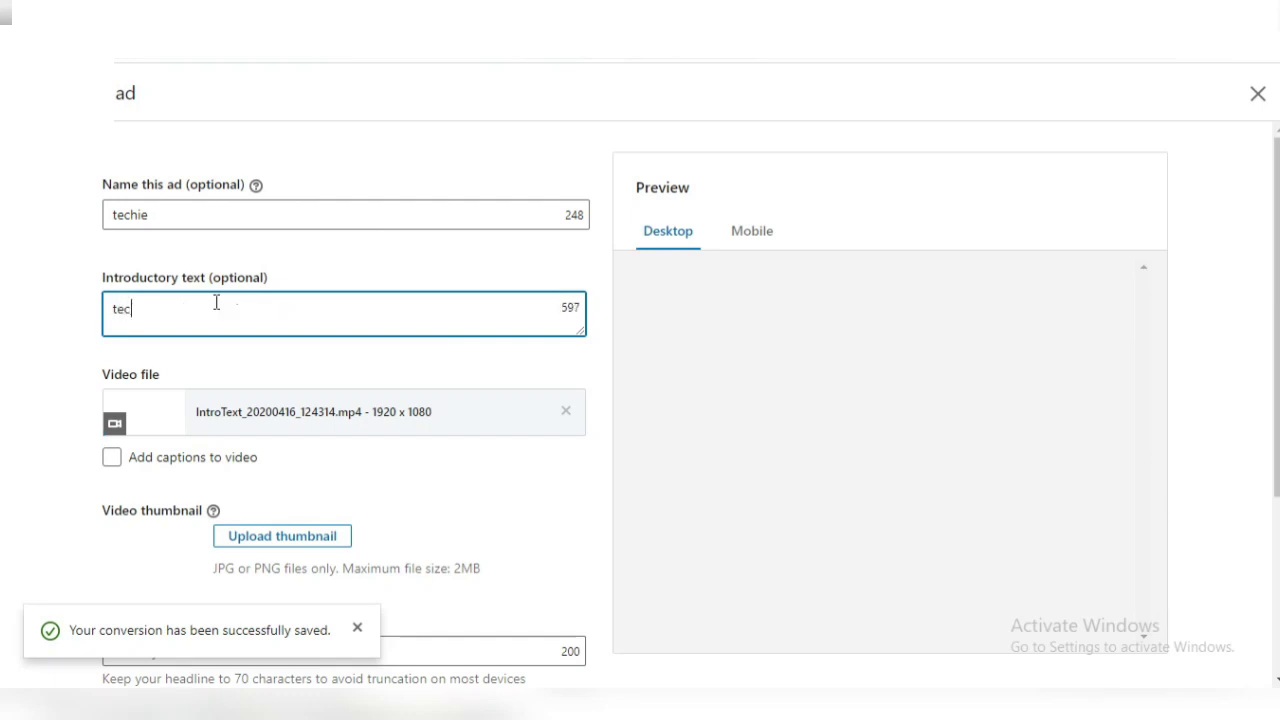
pyautogui.write('hie info job updates is a channel ..job updation and digital marking channel')
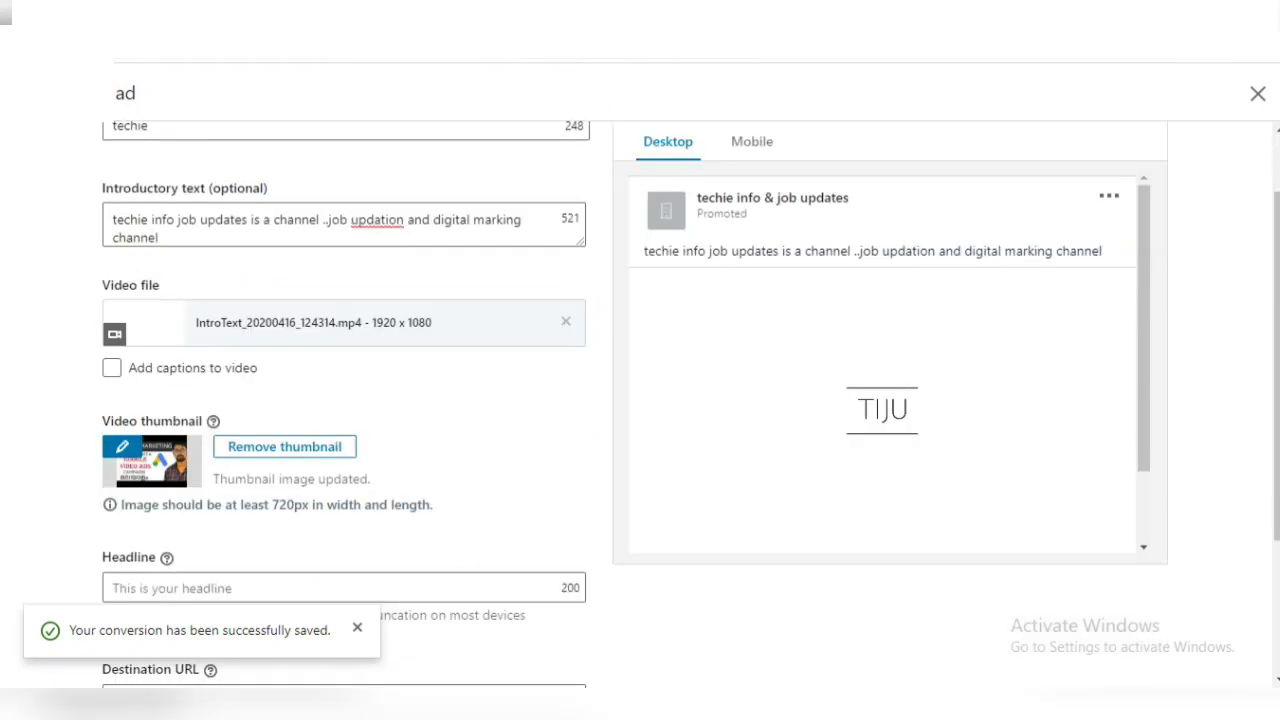
pyautogui.click(416, 222)
pyautogui.click(356, 222)
pyautogui.scroll(1, 570, 436)
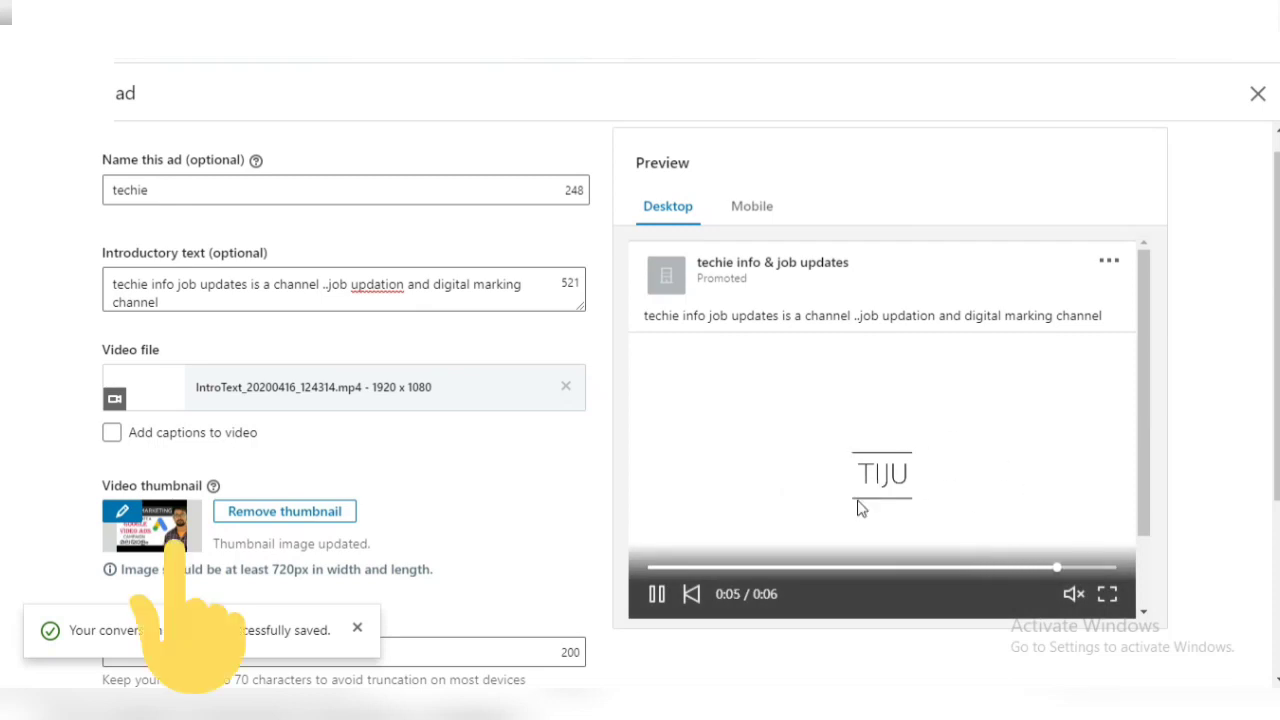
# Set the ad's headline to "youtube channel" and its destination URL to techieinfoupdates.com.
pyautogui.scroll(-3, 640, 400)
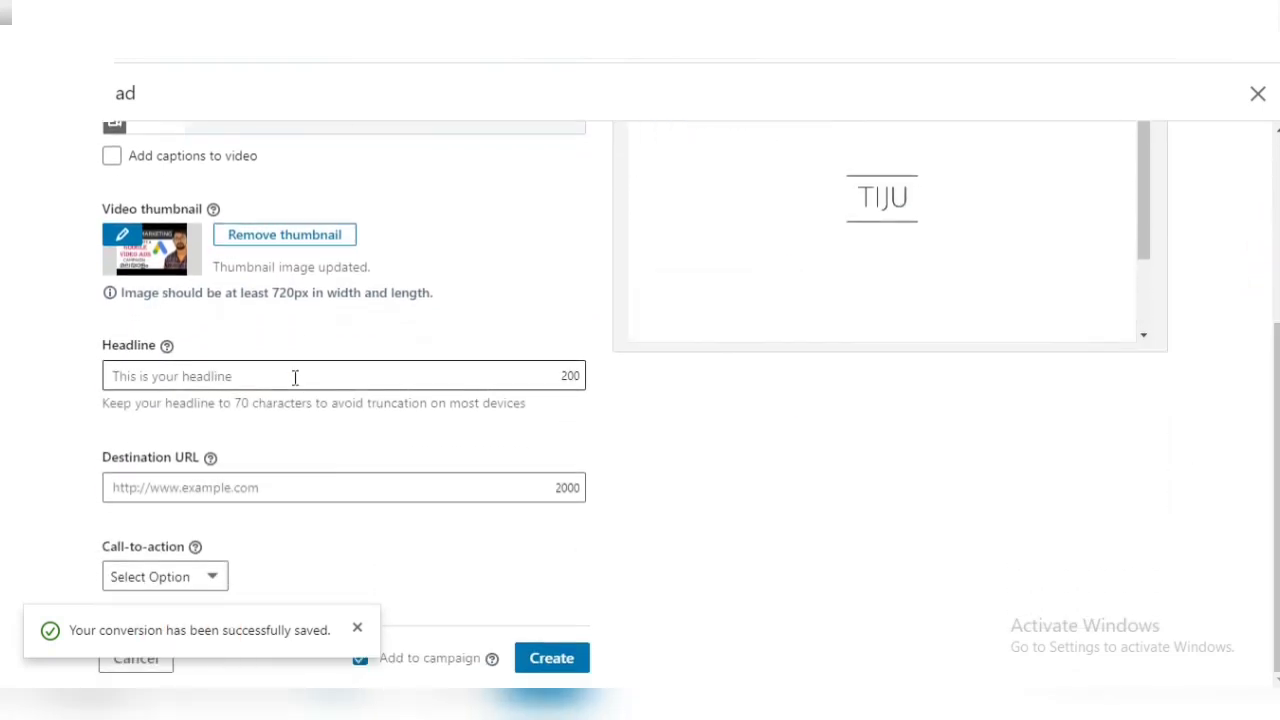
pyautogui.click(295, 376)
pyautogui.moveTo(905, 195)
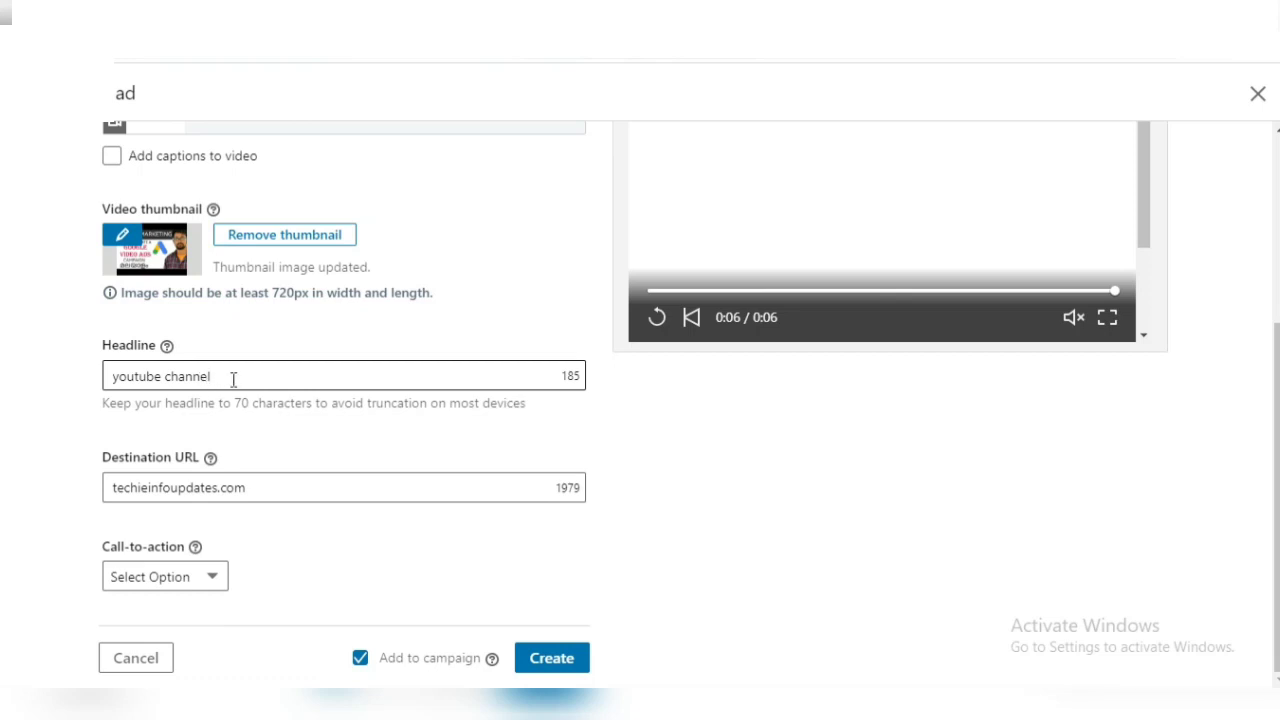
# Choose Subscribe as the ad's call-to-action and create the ad within the campaign.
pyautogui.click(185, 578)
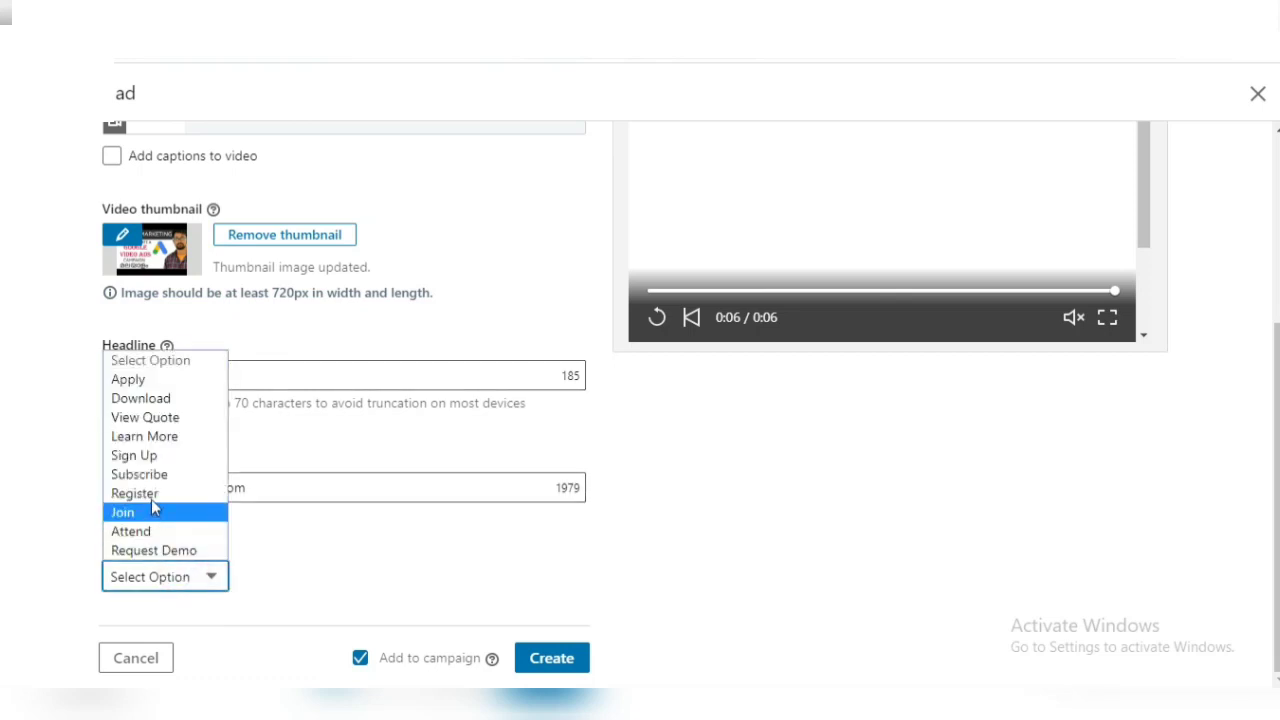
pyautogui.click(152, 475)
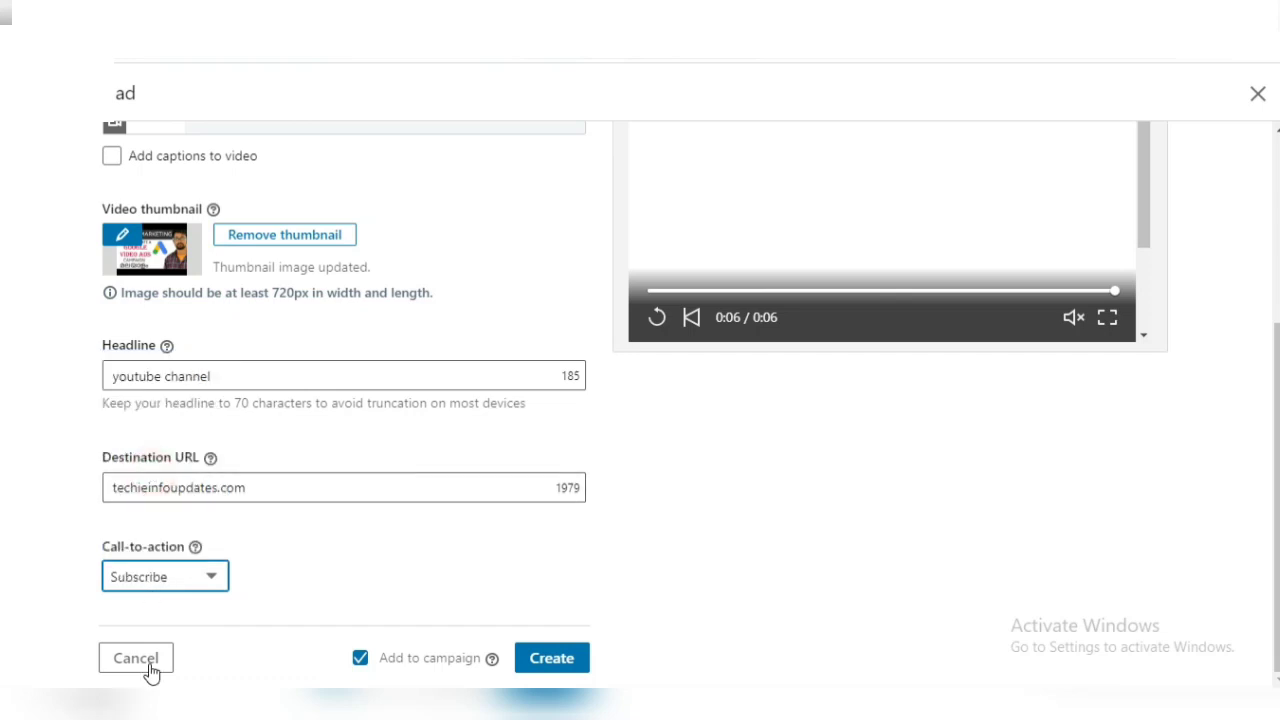
pyautogui.click(533, 656)
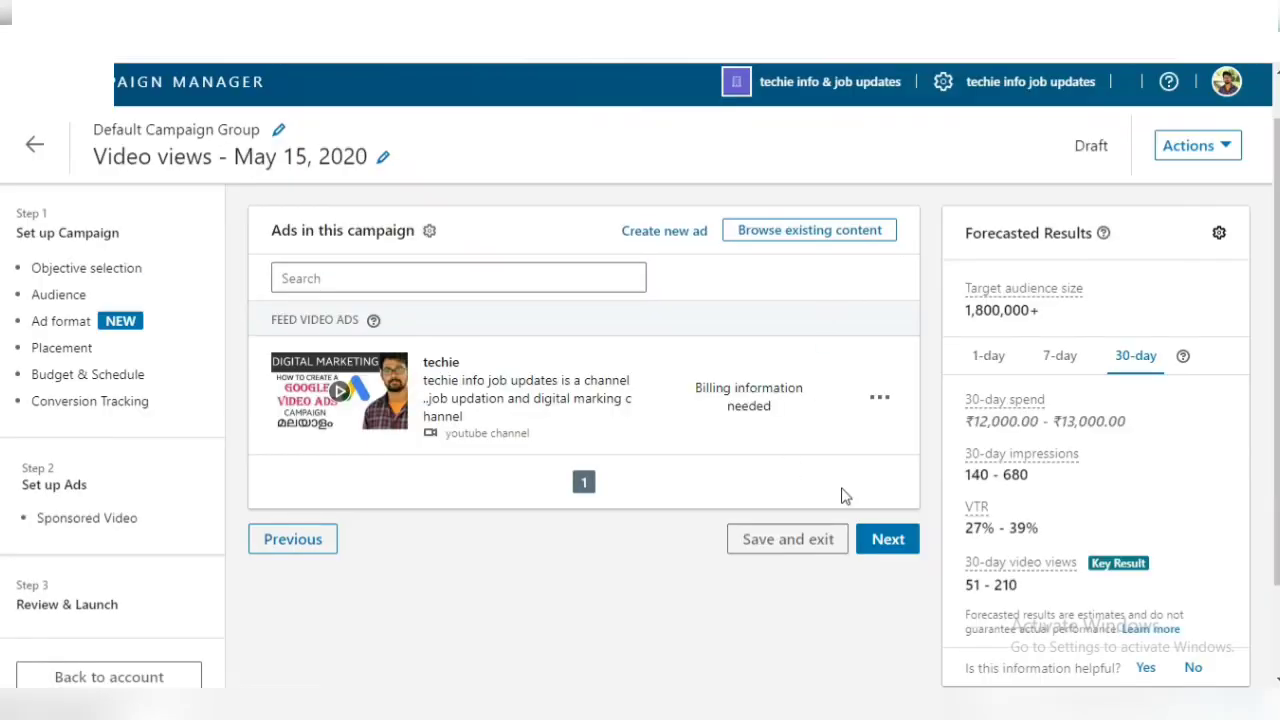
# Continue to Review & Launch, review the campaign settings and launch the campaign.
pyautogui.click(874, 540)
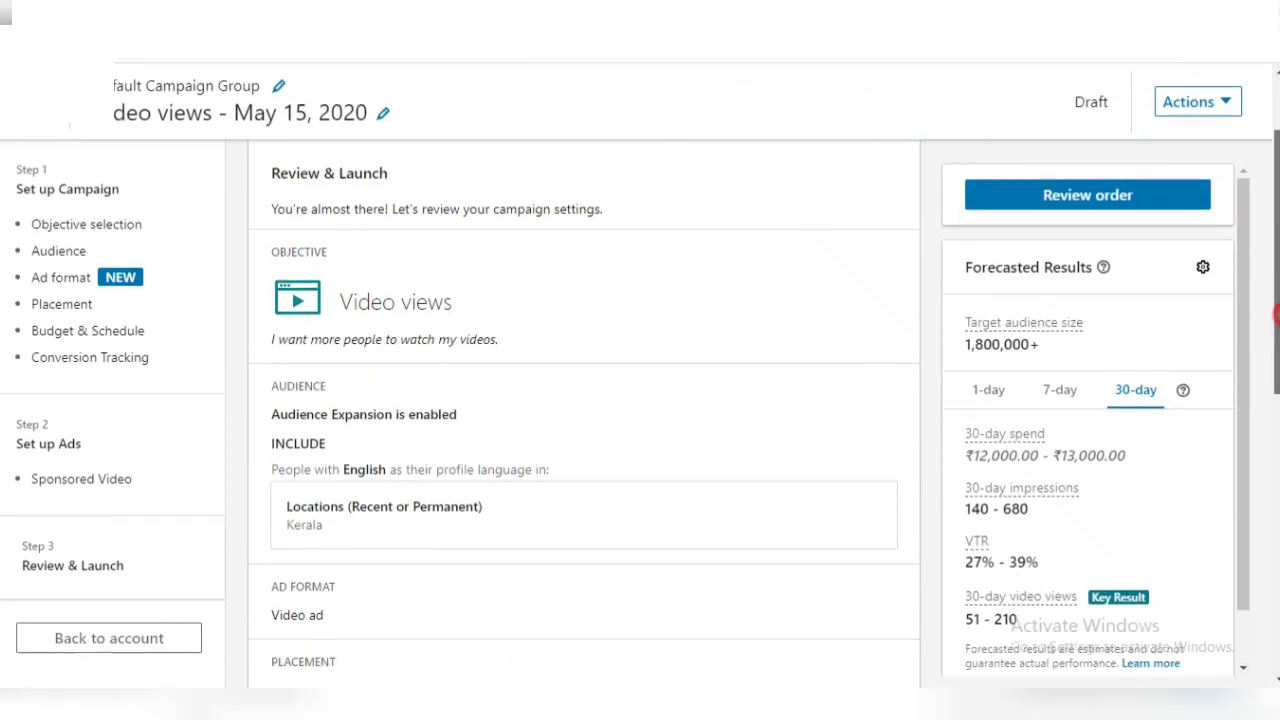
pyautogui.scroll(-3, 1270, 300)
pyautogui.scroll(-4, 1270, 300)
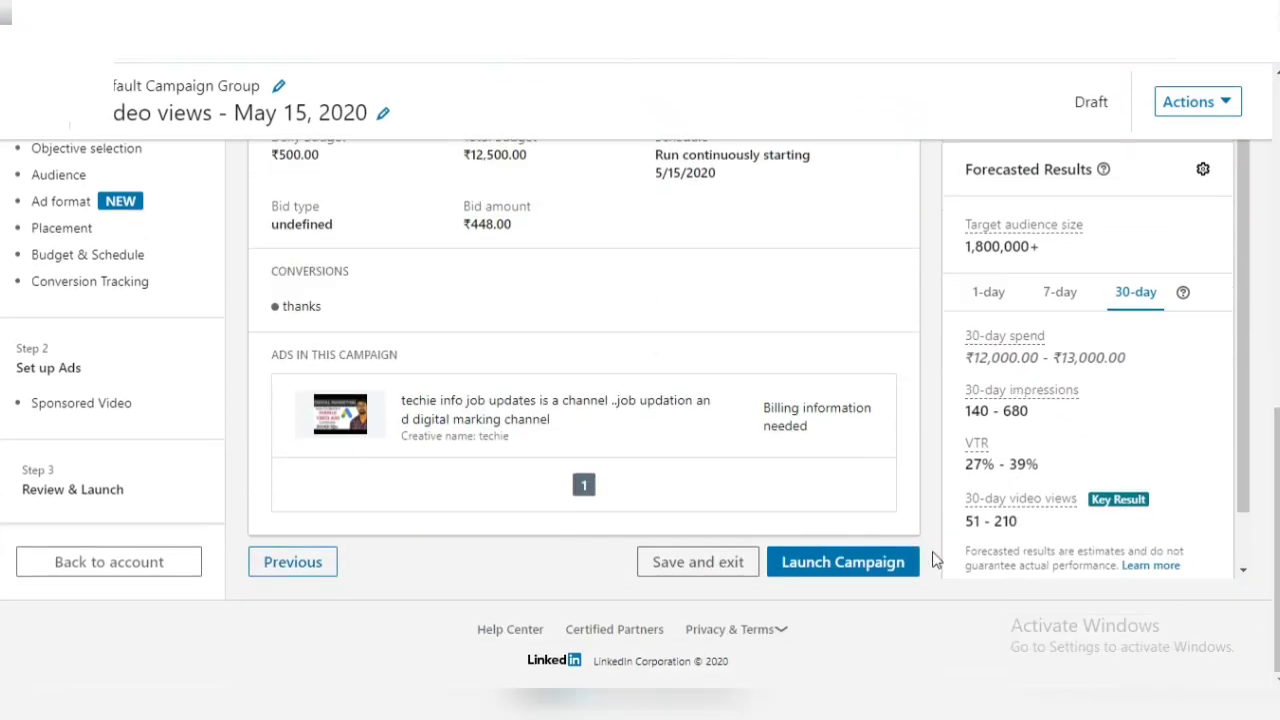
pyautogui.click(886, 563)
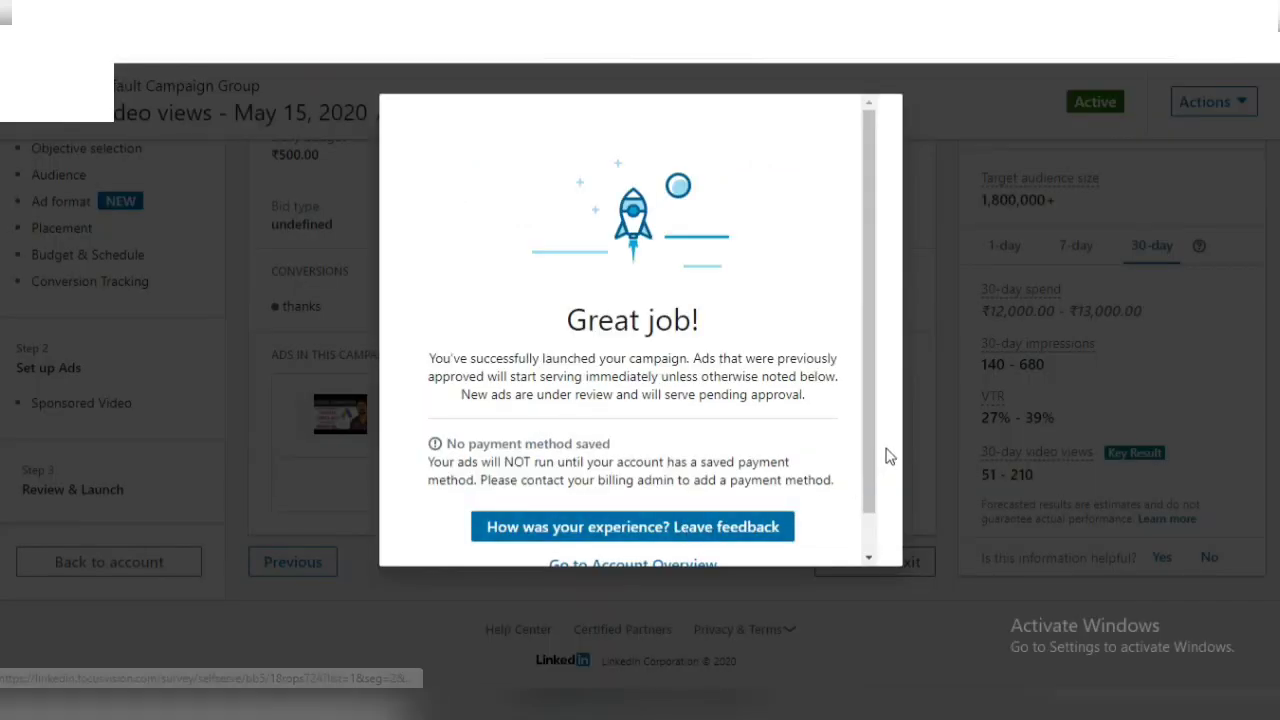
# Go to the account overview and examine the launched campaign in the campaign list.
pyautogui.moveTo(875, 449); pyautogui.dragTo(877, 500)
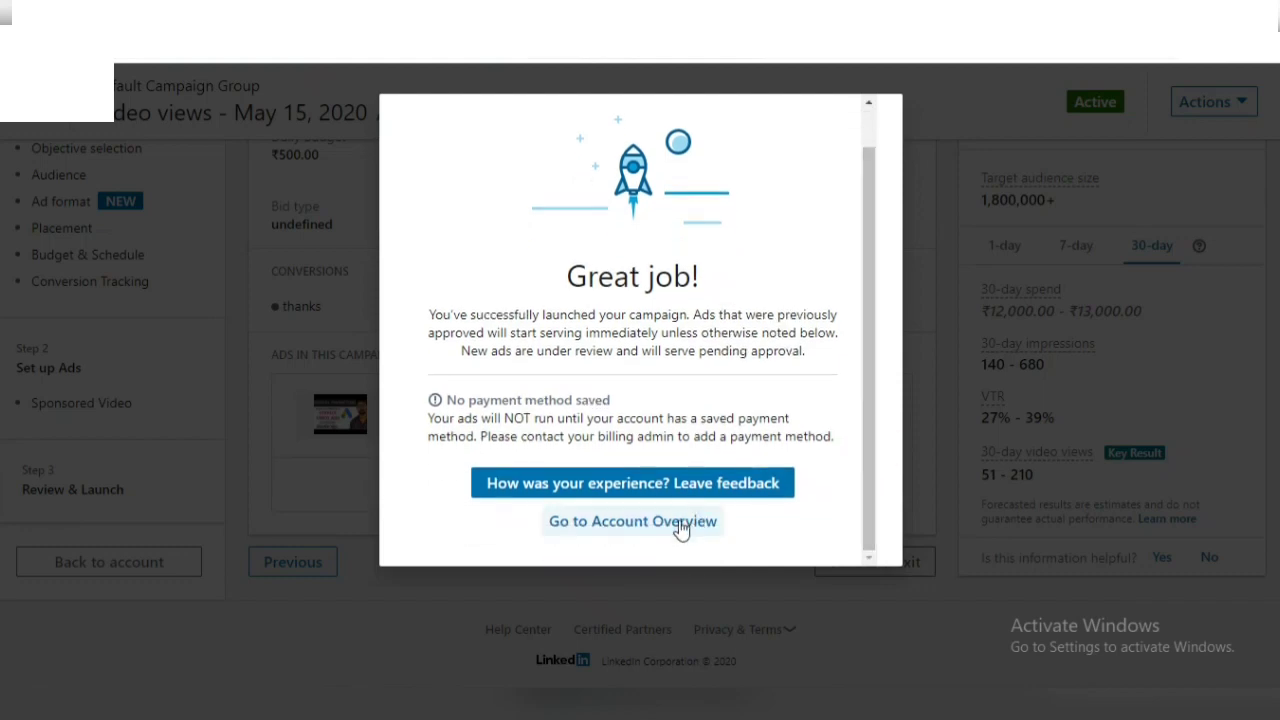
pyautogui.click(680, 528)
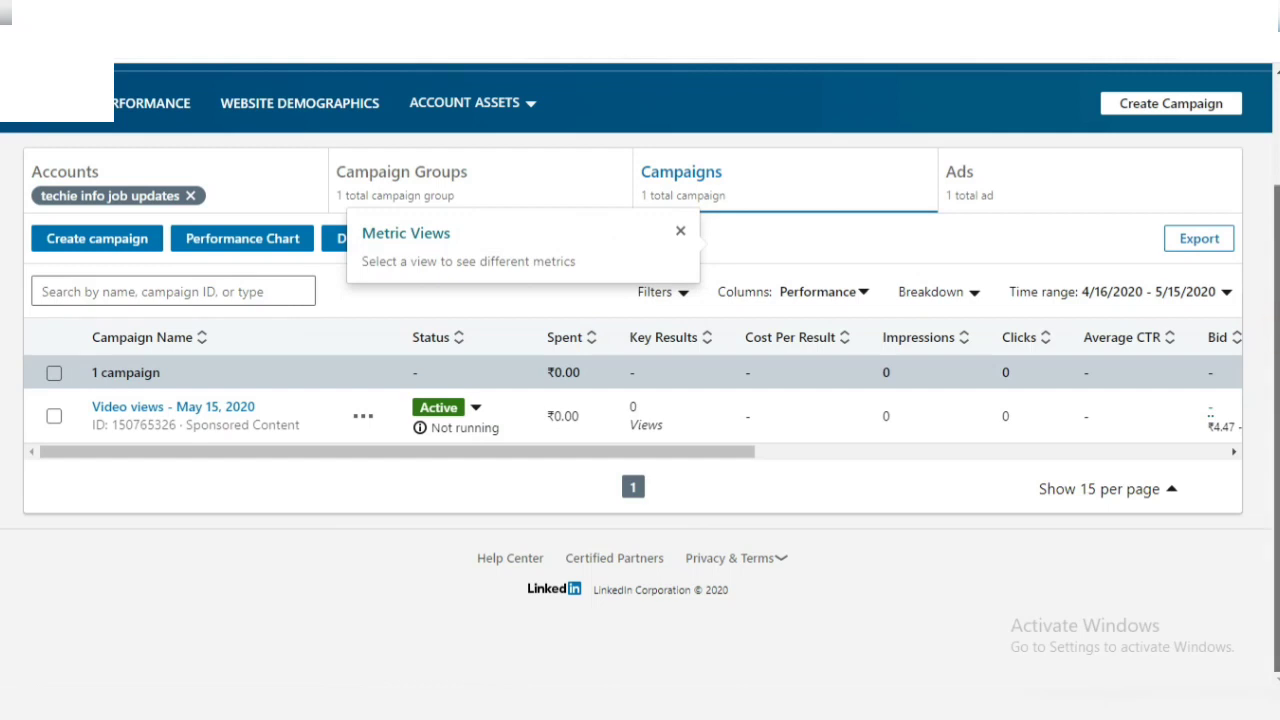
pyautogui.scroll(3, 640, 400)
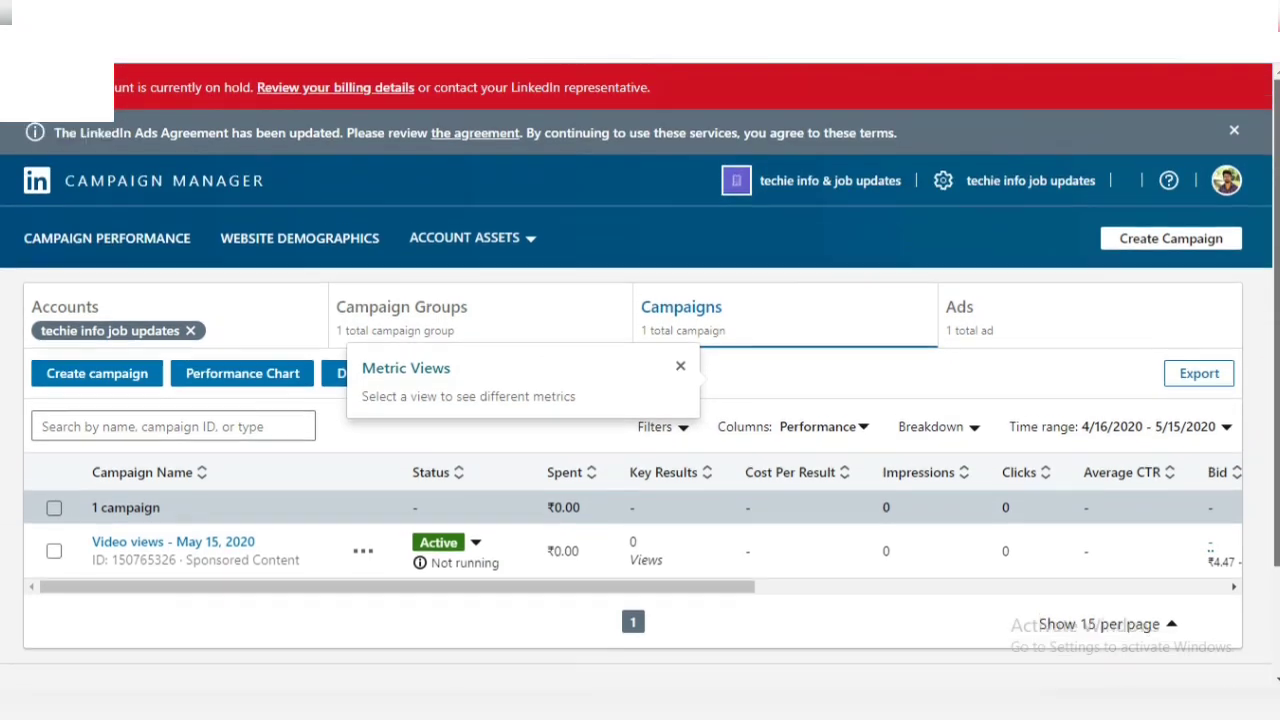
pyautogui.scroll(-2, 1270, 205)
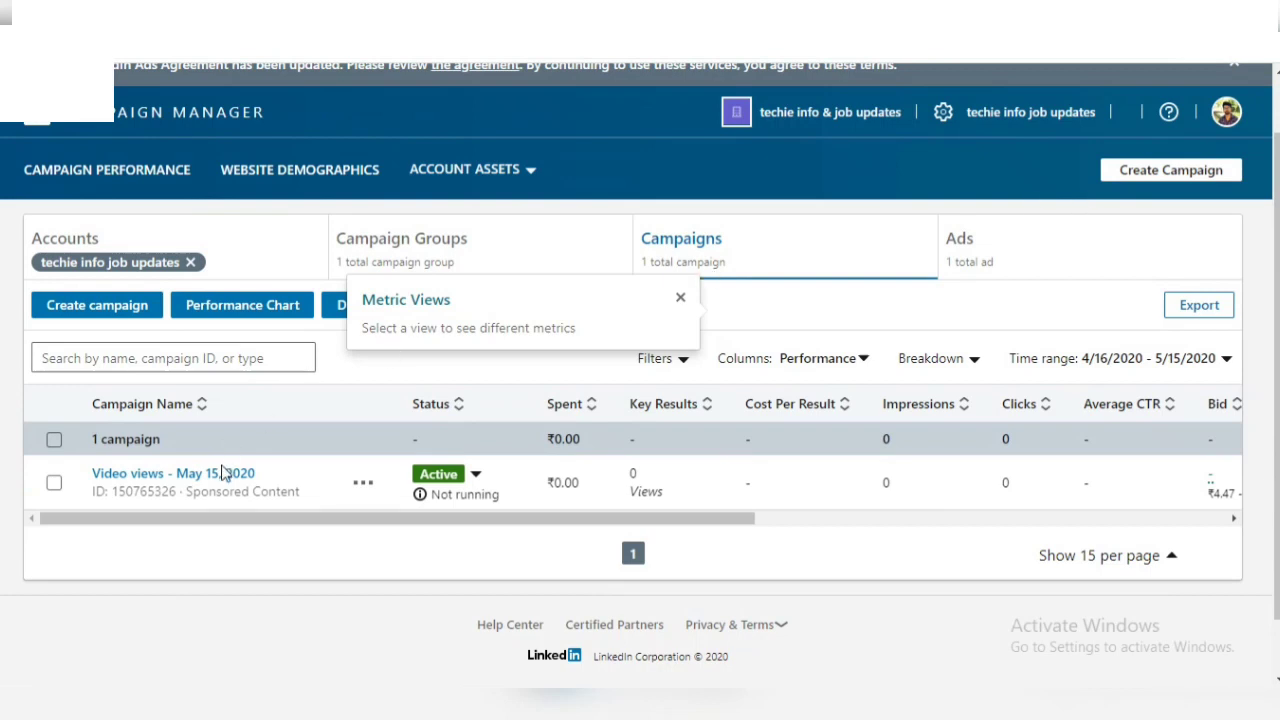
# Check the available status options for the "Video views - May 15, 2020" campaign without changing its status.
pyautogui.click(476, 475)
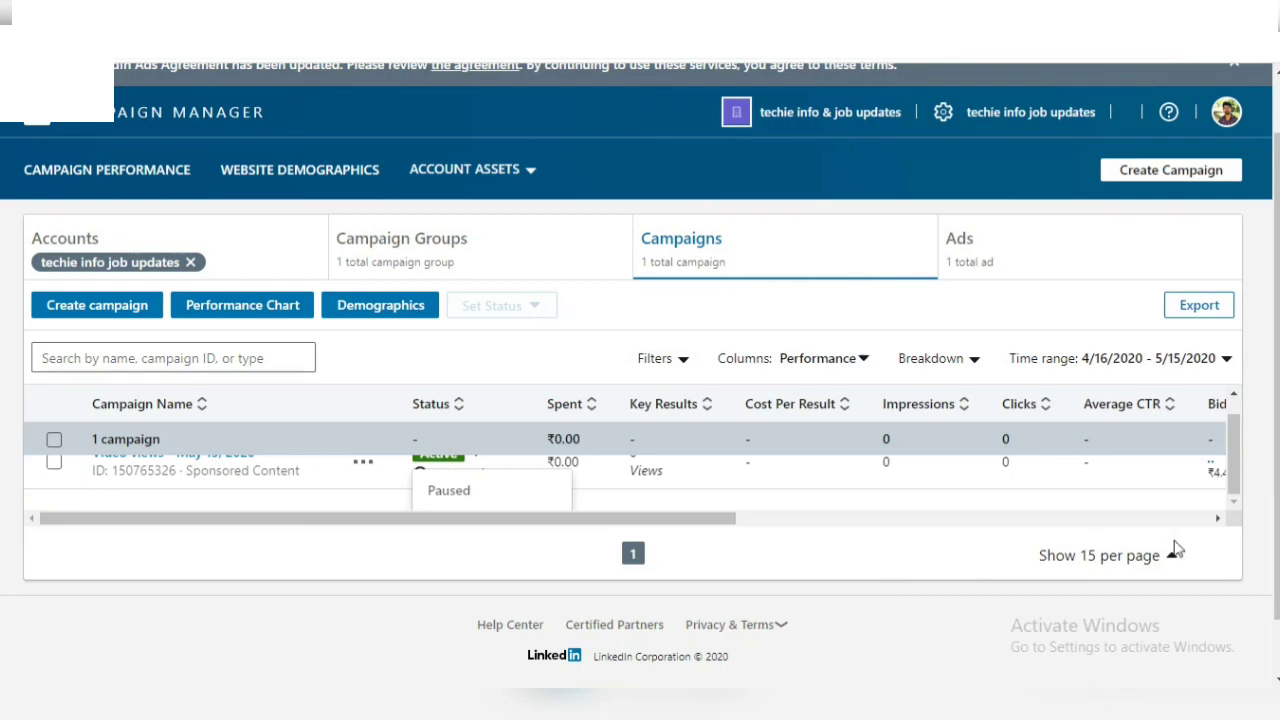
pyautogui.click(1237, 487)
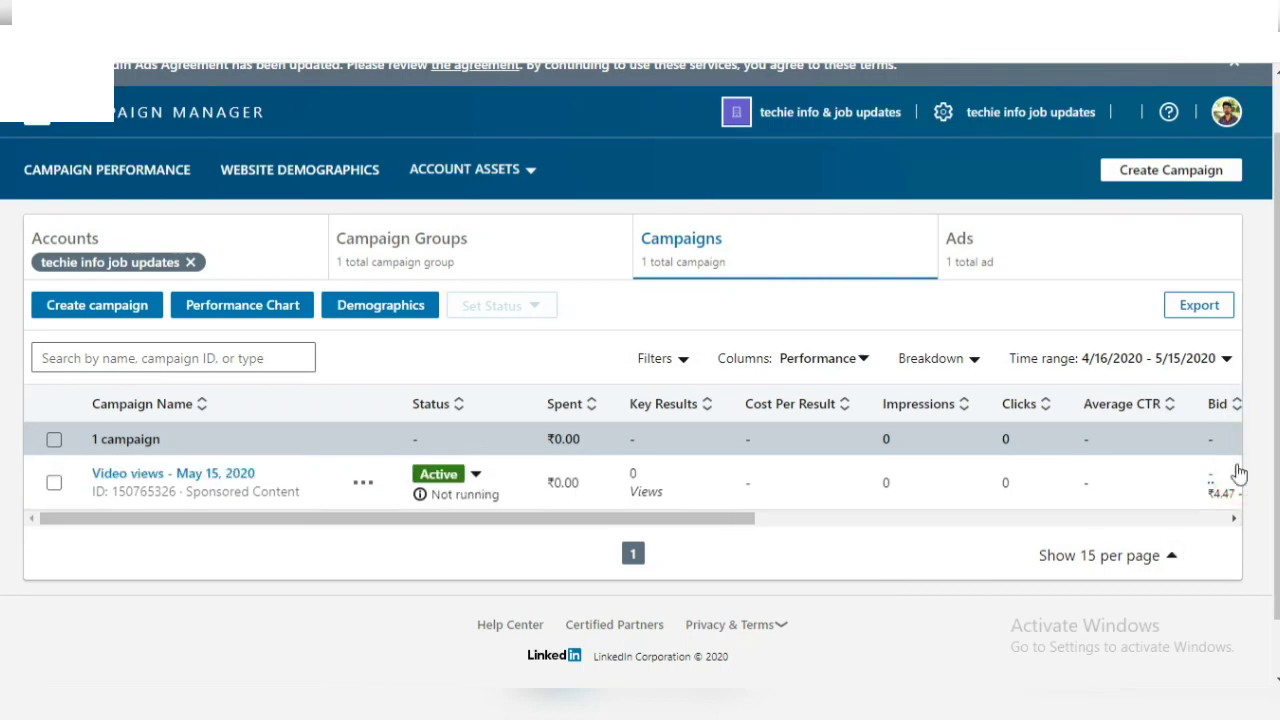
pyautogui.click(1232, 518)
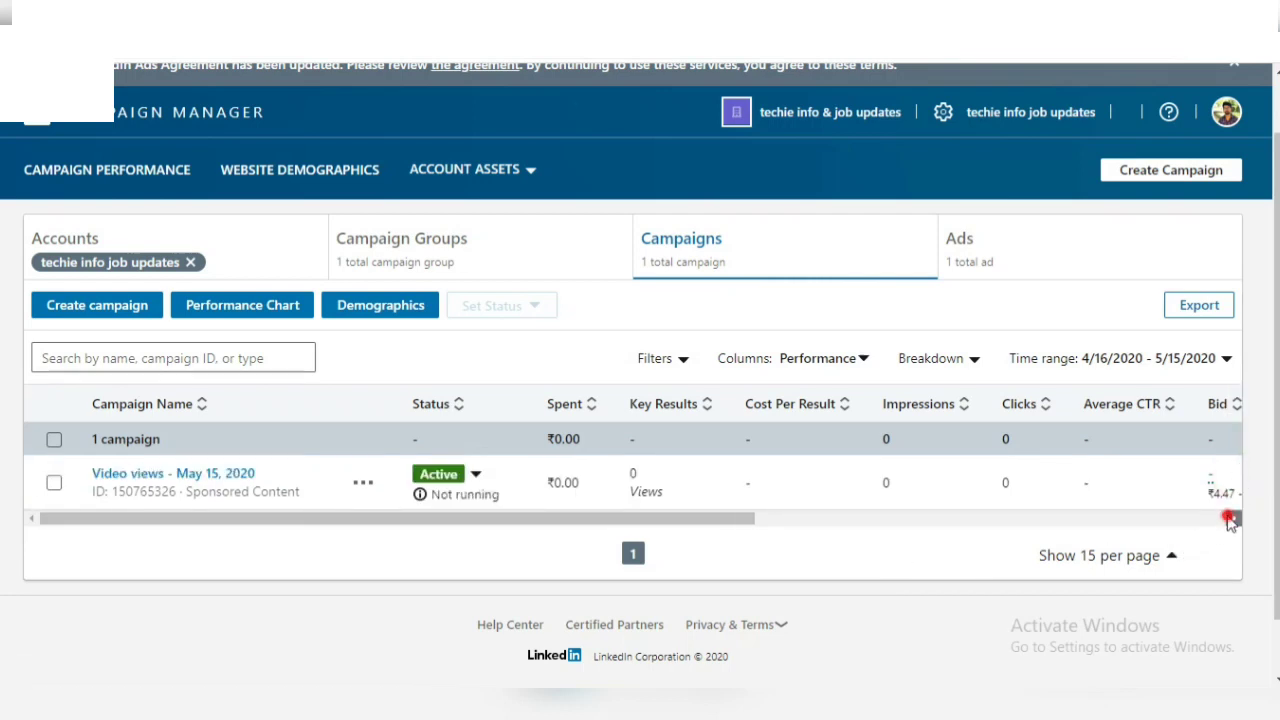
# Open the Billing center and examine its payment method and billing activity sections.
pyautogui.moveTo(1230, 518); pyautogui.dragTo(1230, 518)
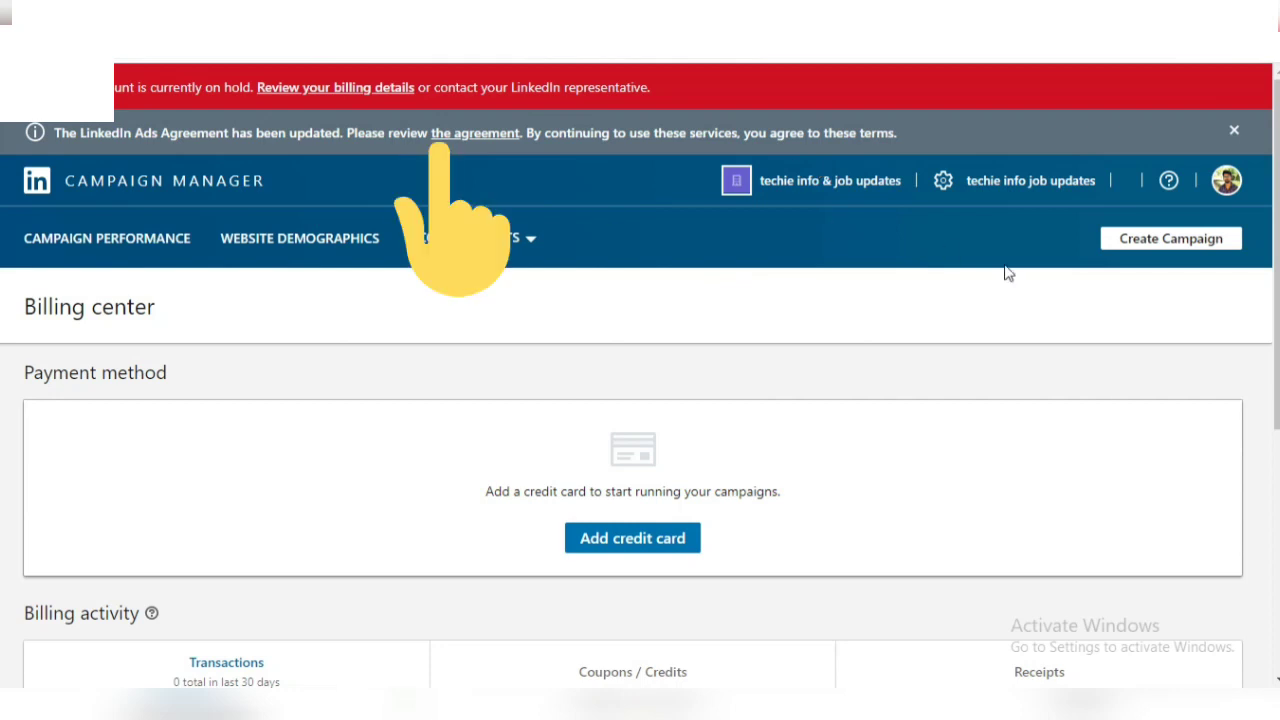
pyautogui.scroll(-3, 640, 390)
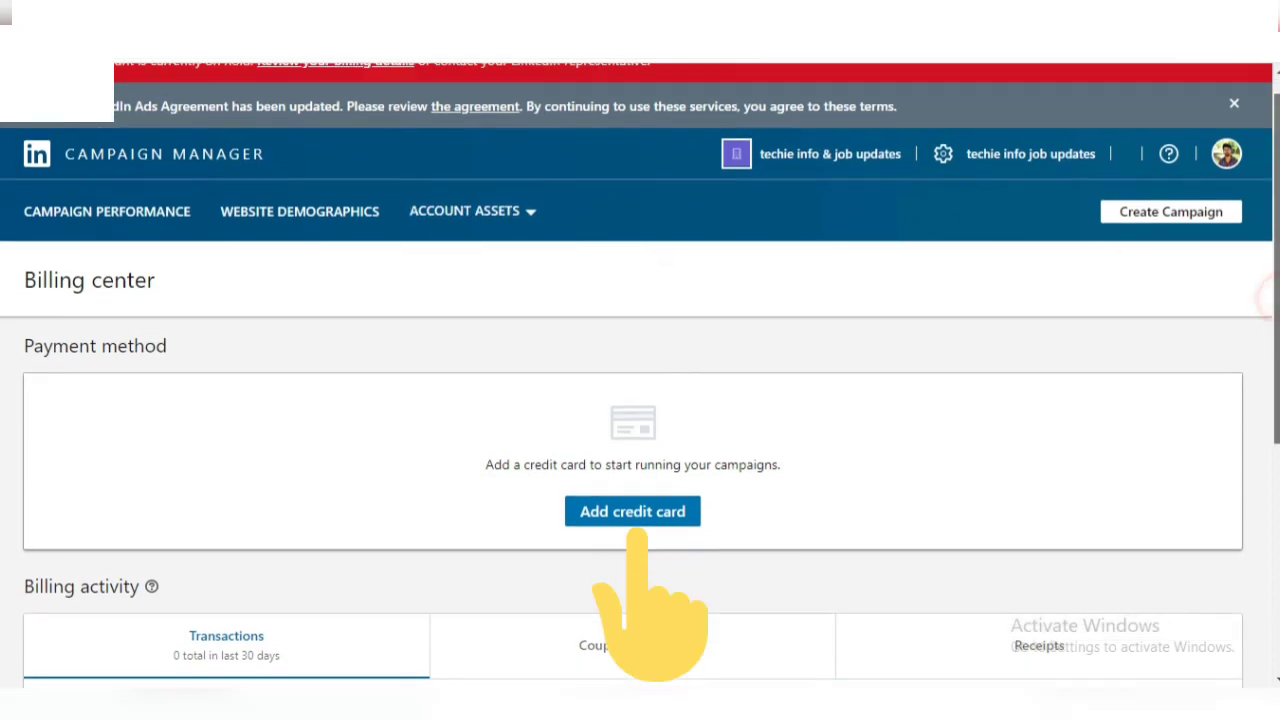
pyautogui.scroll(-1, 640, 390)
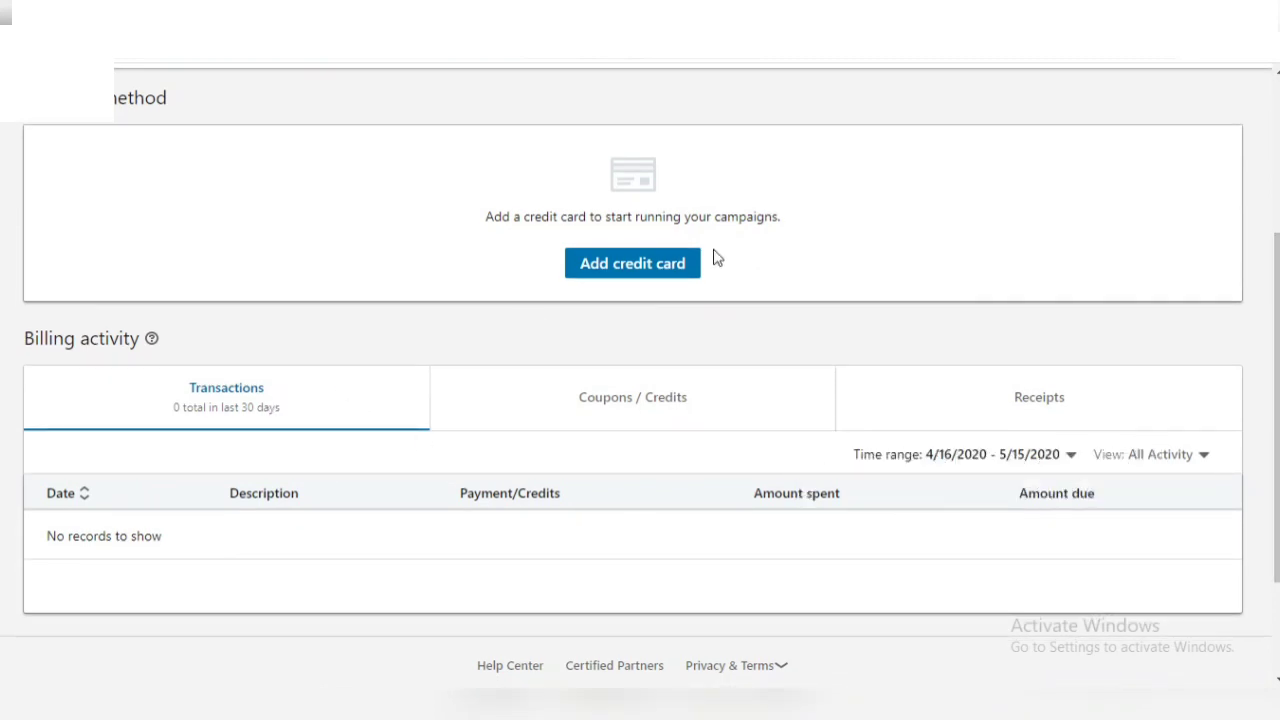
# Open the credit card form and examine its billing explanation, payment fields, coupon code option and FAQs without entering anything.
pyautogui.click(655, 273)
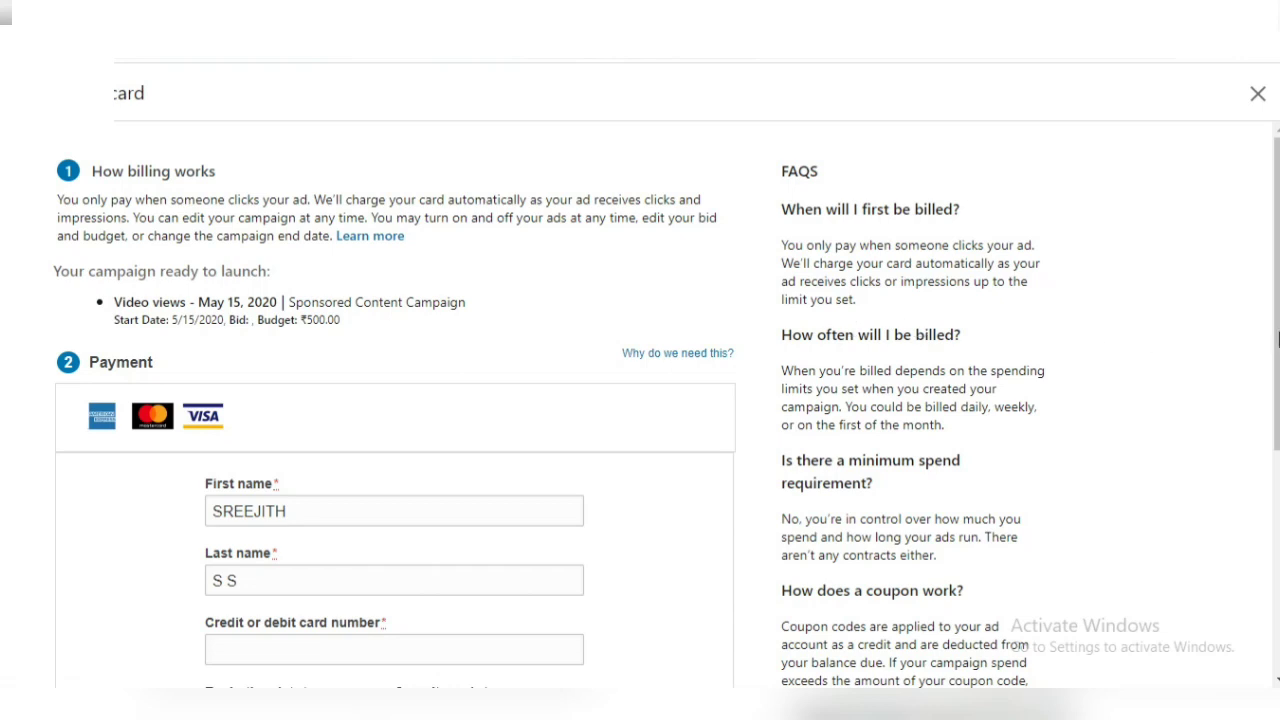
pyautogui.scroll(-3, 1268, 340)
pyautogui.scroll(-5, 640, 420)
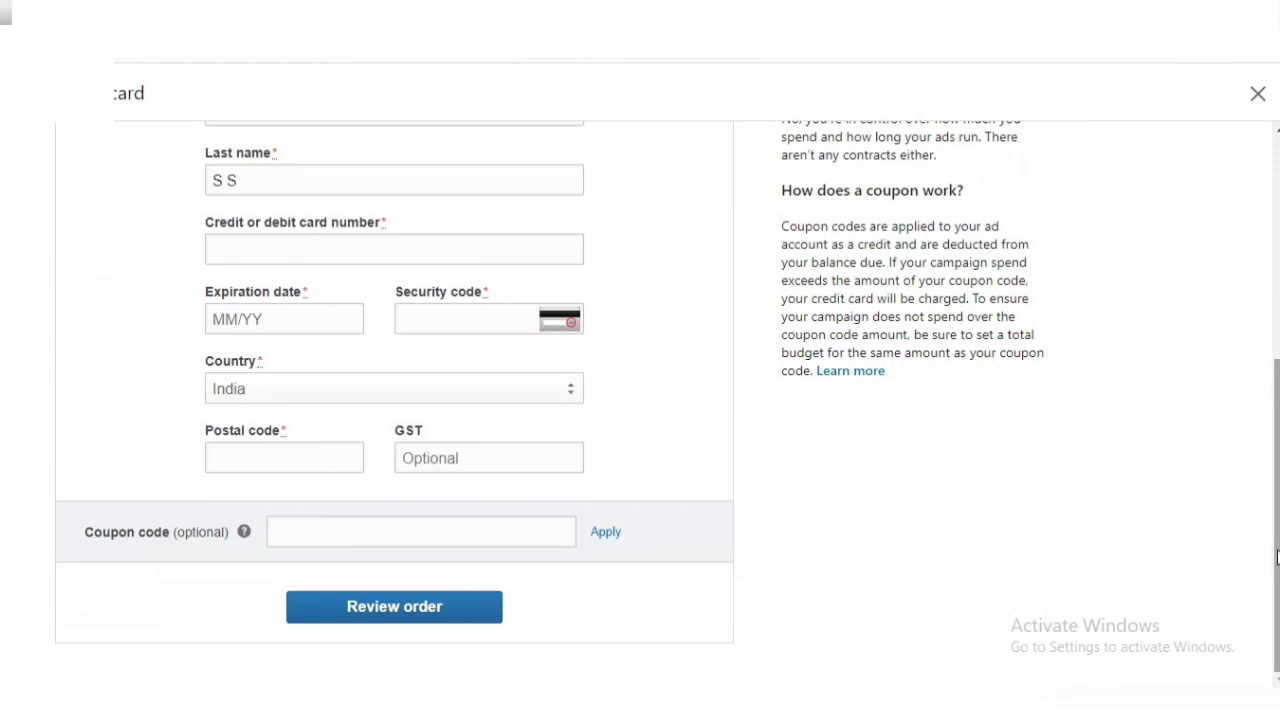
pyautogui.scroll(7, 1276, 557)
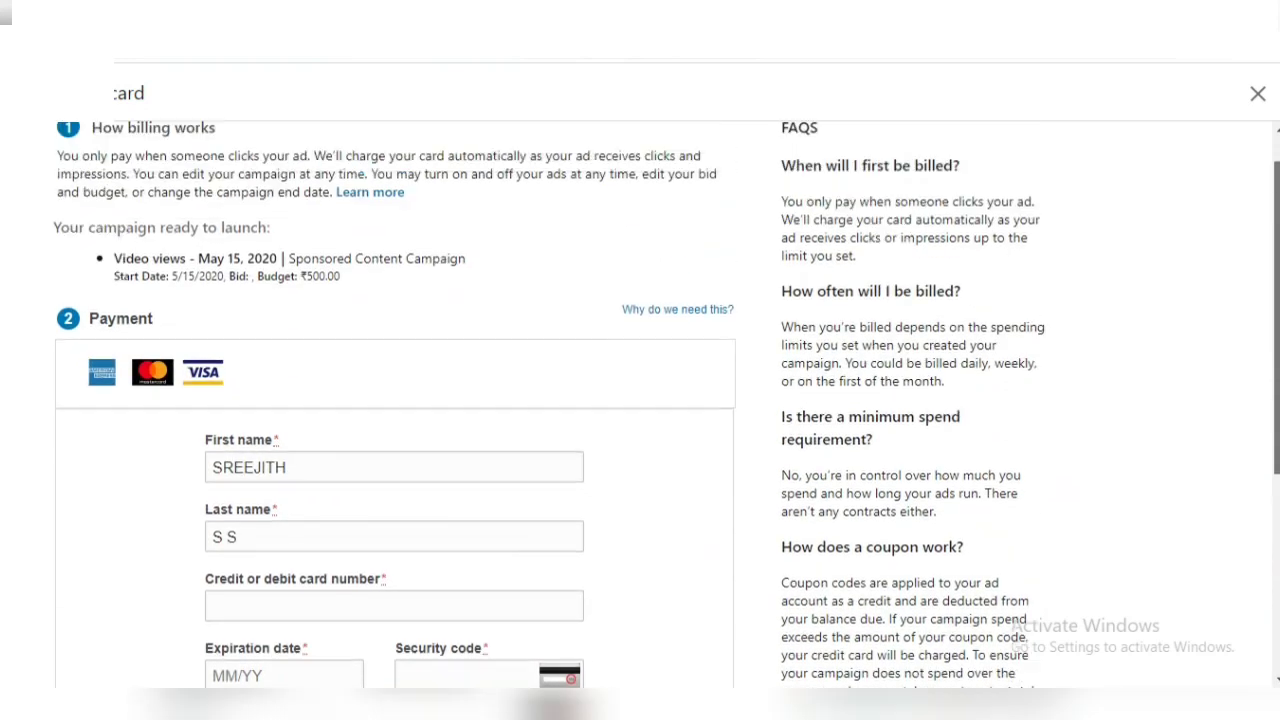
pyautogui.scroll(-2, 640, 420)
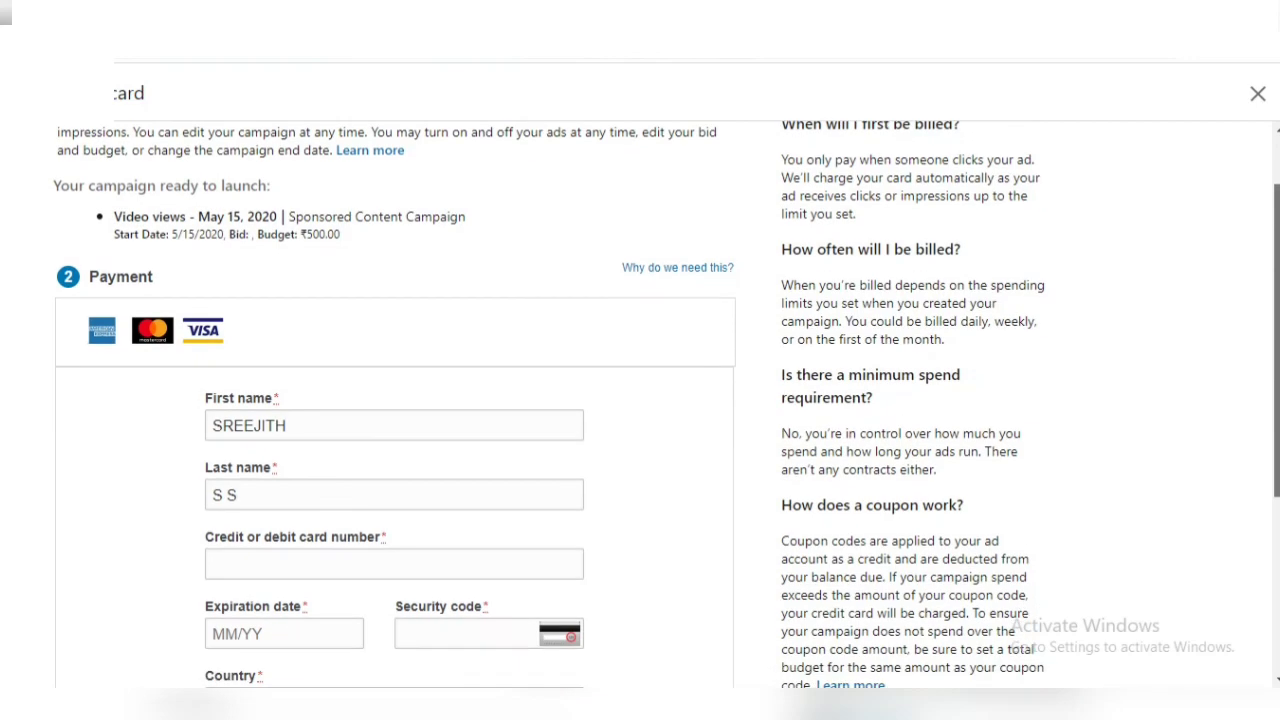
pyautogui.scroll(-3, 640, 420)
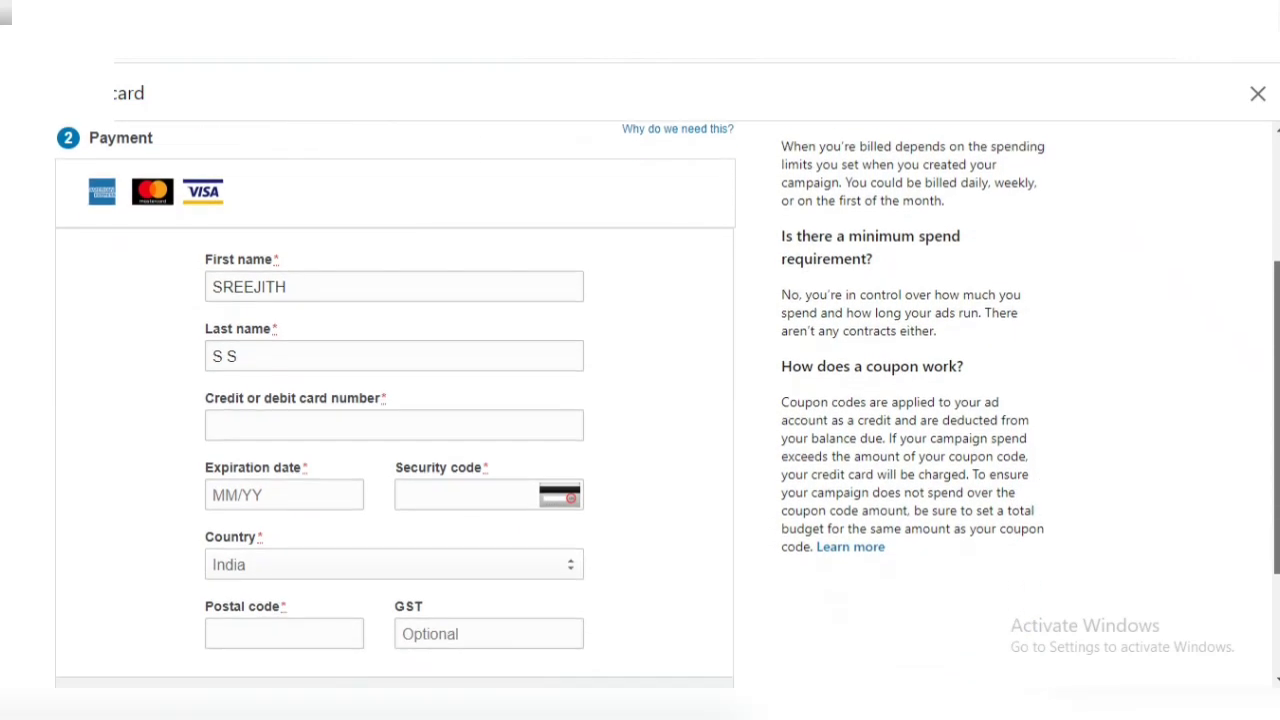
pyautogui.scroll(-1, 640, 420)
pyautogui.scroll(5, 640, 420)
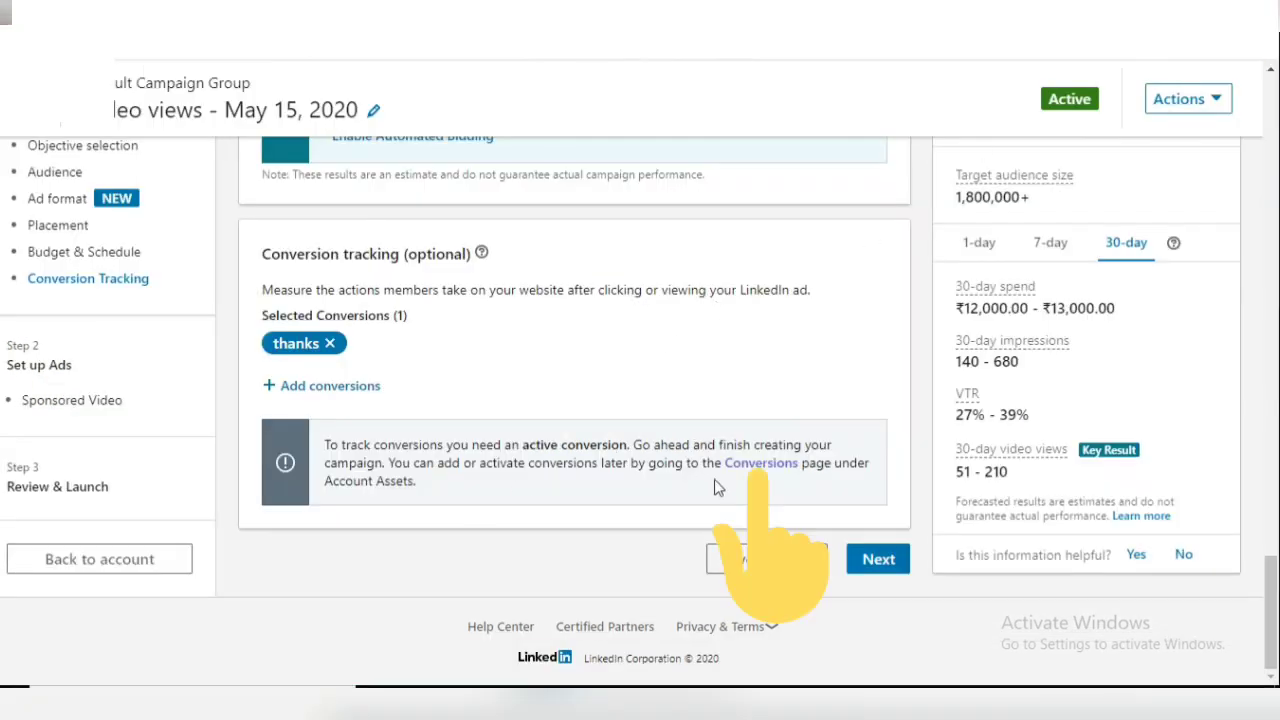
# View the account's website conversions from the campaign's conversion tracking section, and return to the Billing center through the billing details notice.
pyautogui.click(744, 464)
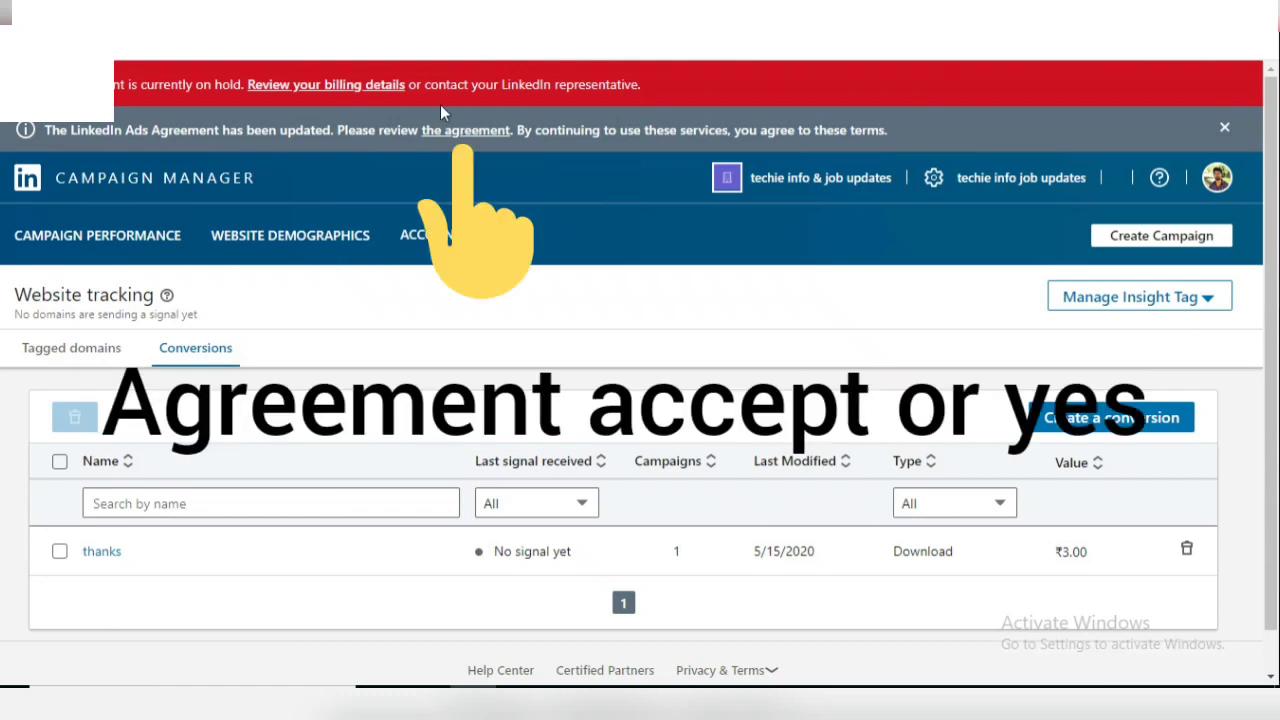
pyautogui.click(371, 93)
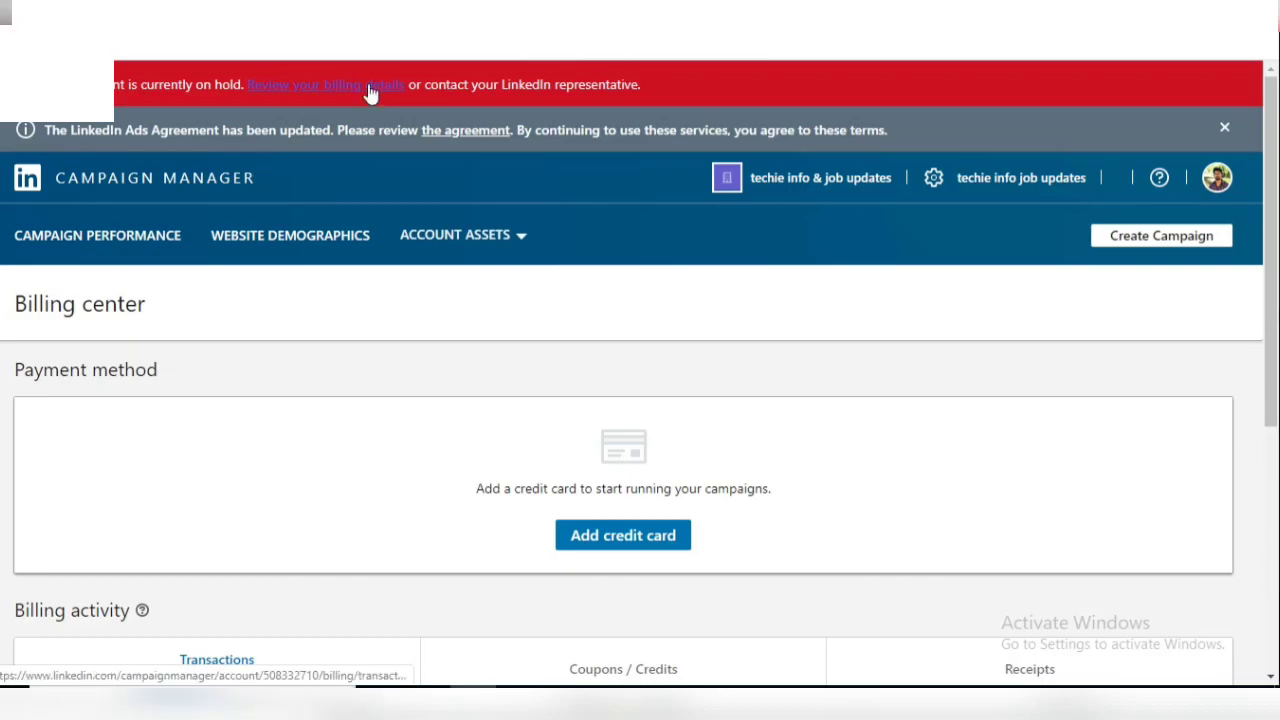